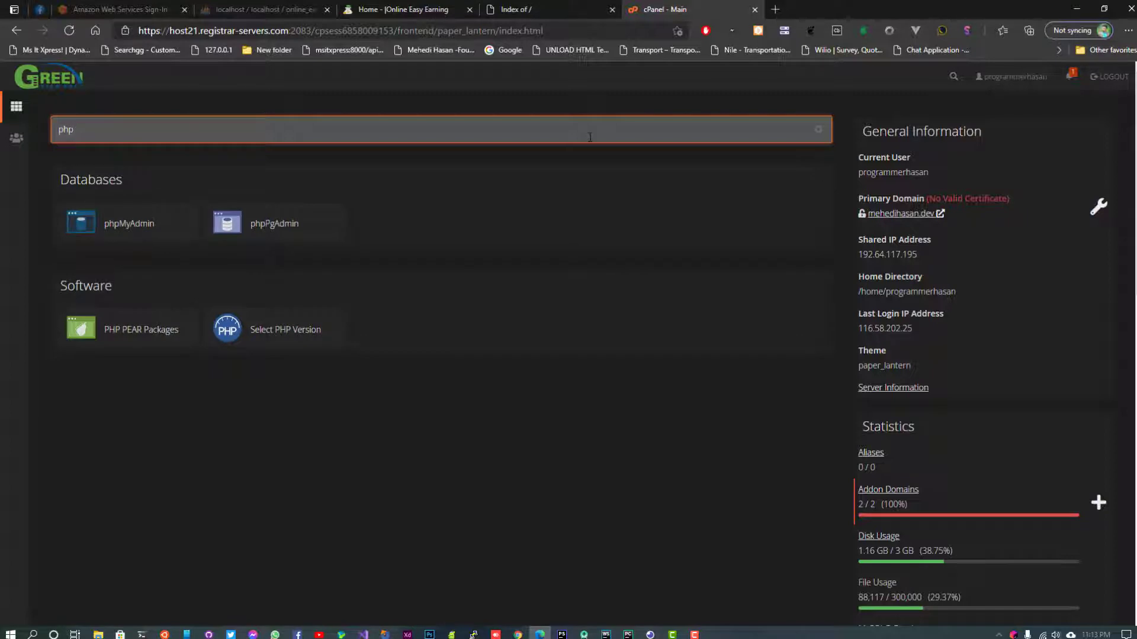
Open the PHP version selector in cPanel and compare its current version with the php requirement in composer.json in PhpStorm.
left_click(318, 335)
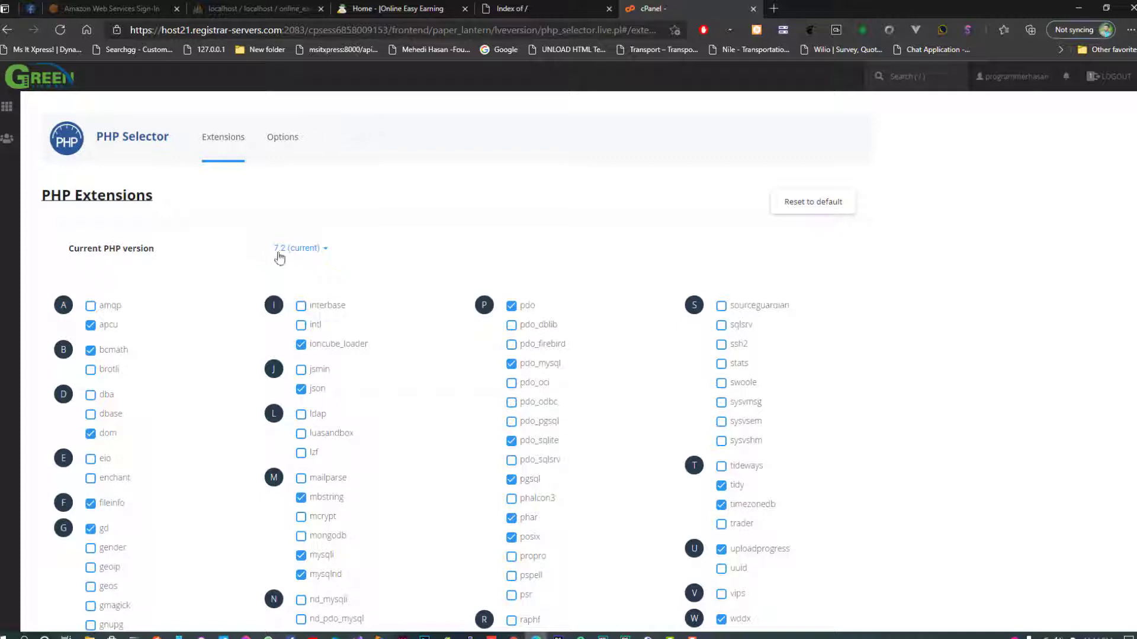
left_click(558, 637)
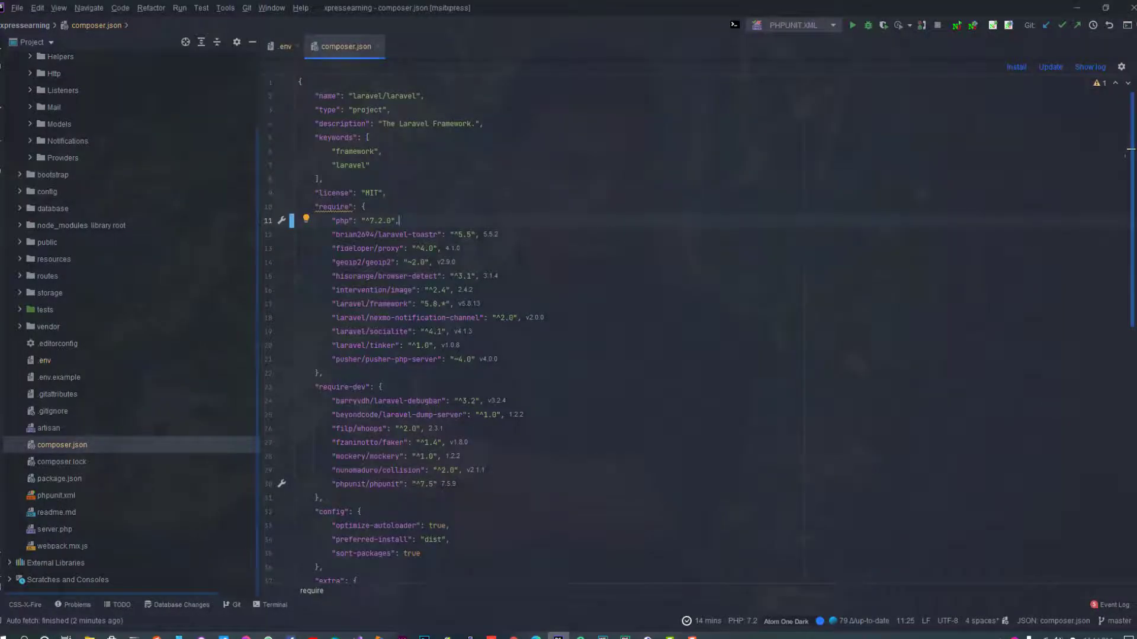
left_click_drag(372, 221, 396, 221)
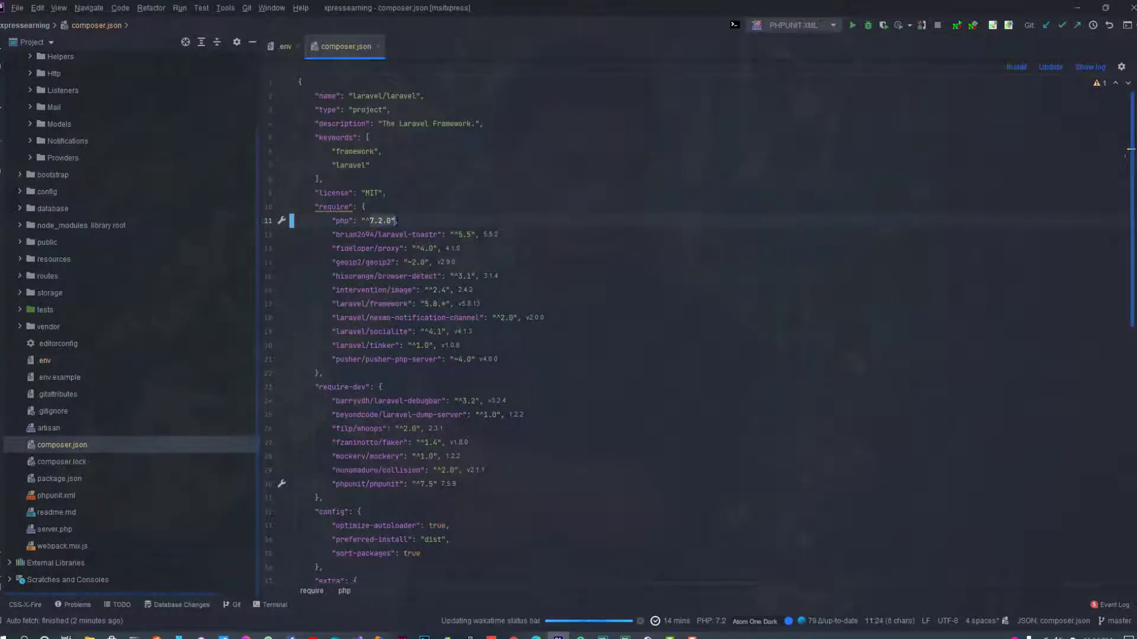
left_click(418, 220)
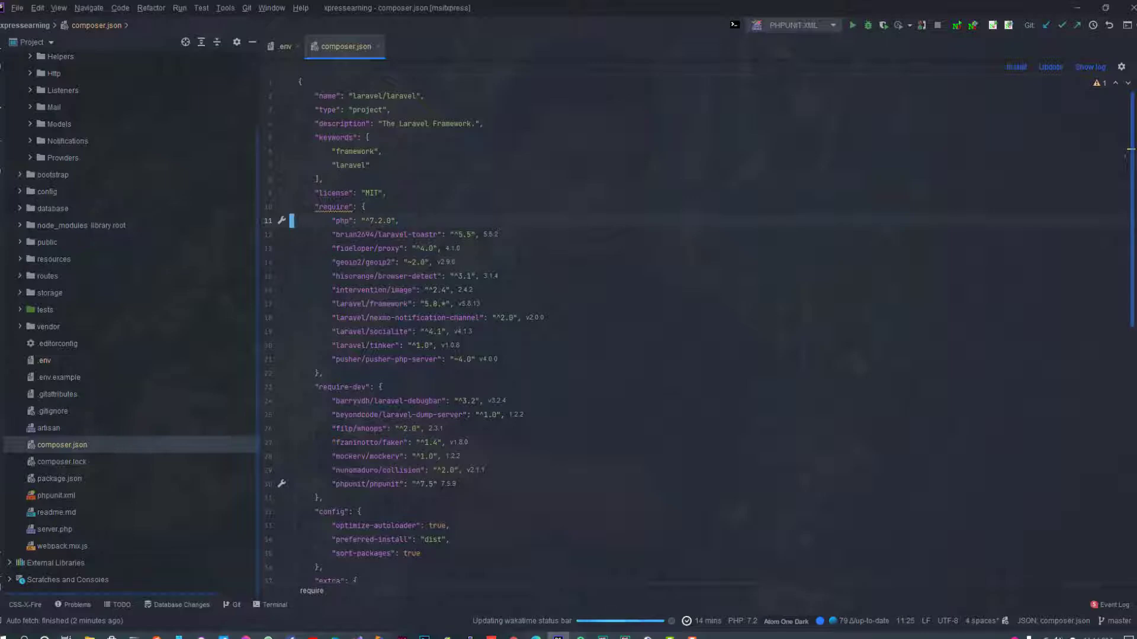
left_click(536, 637)
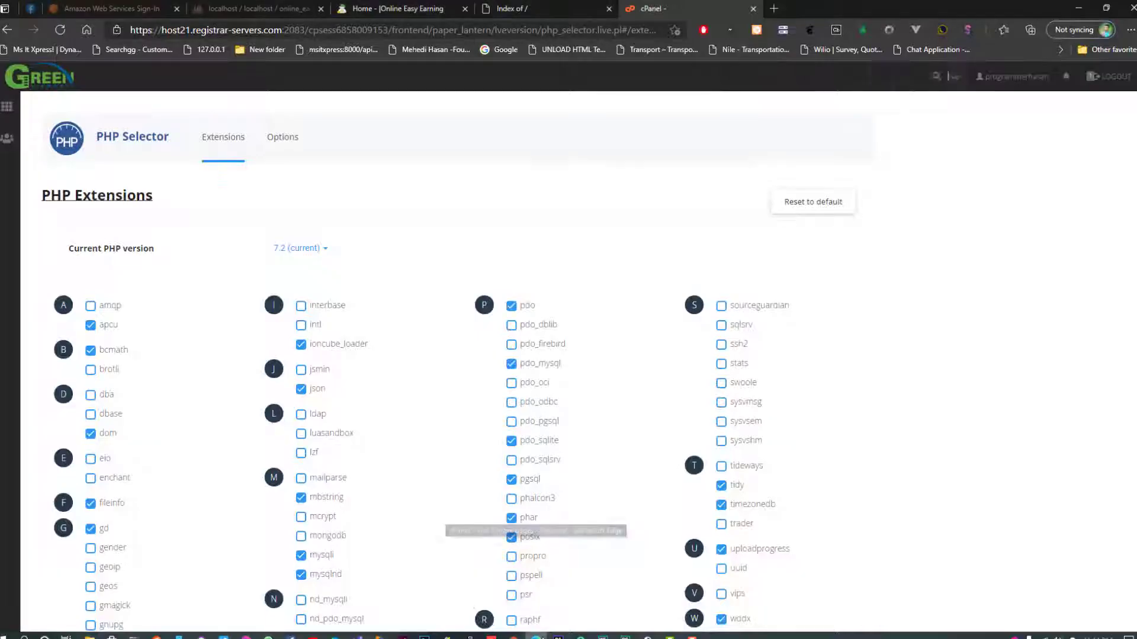
key("alt+Tab")
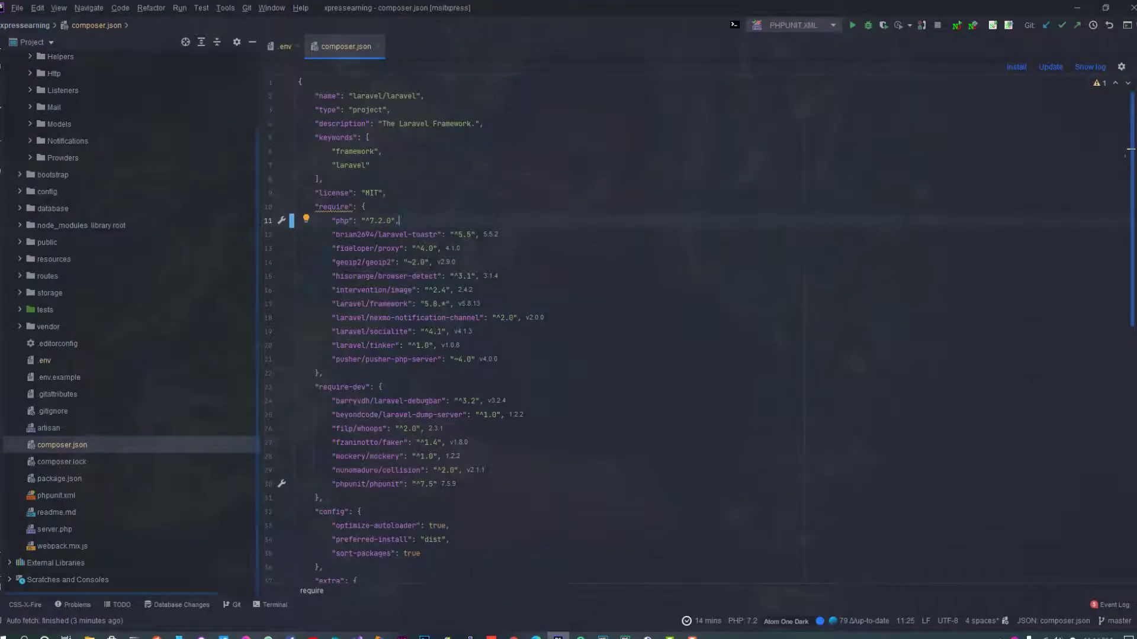
left_click_drag(371, 221, 386, 221)
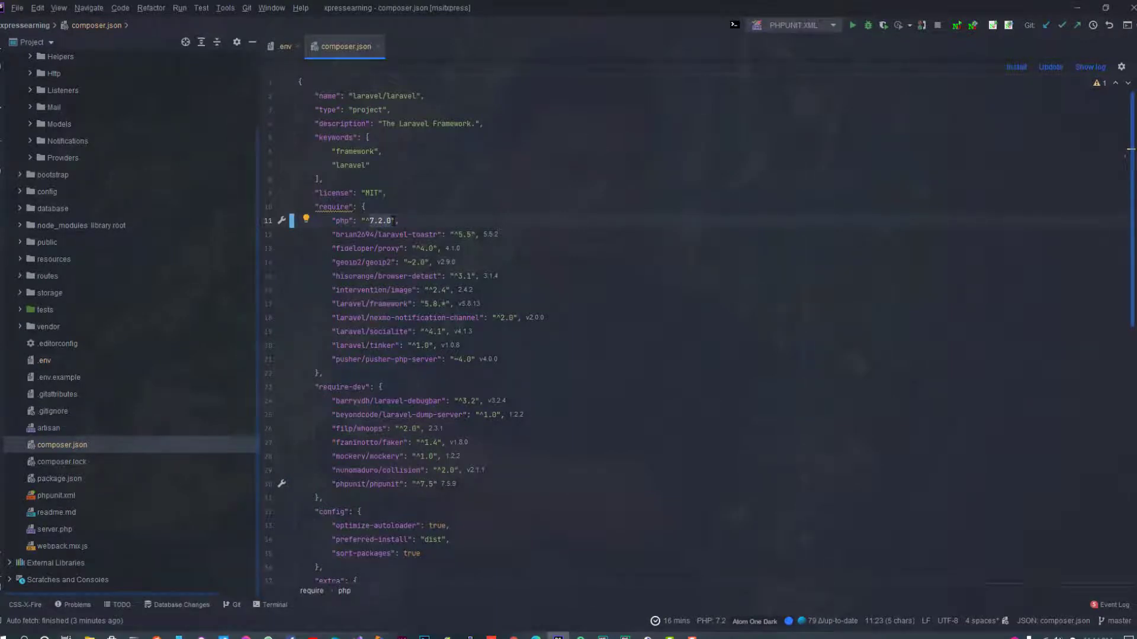
left_click(430, 216)
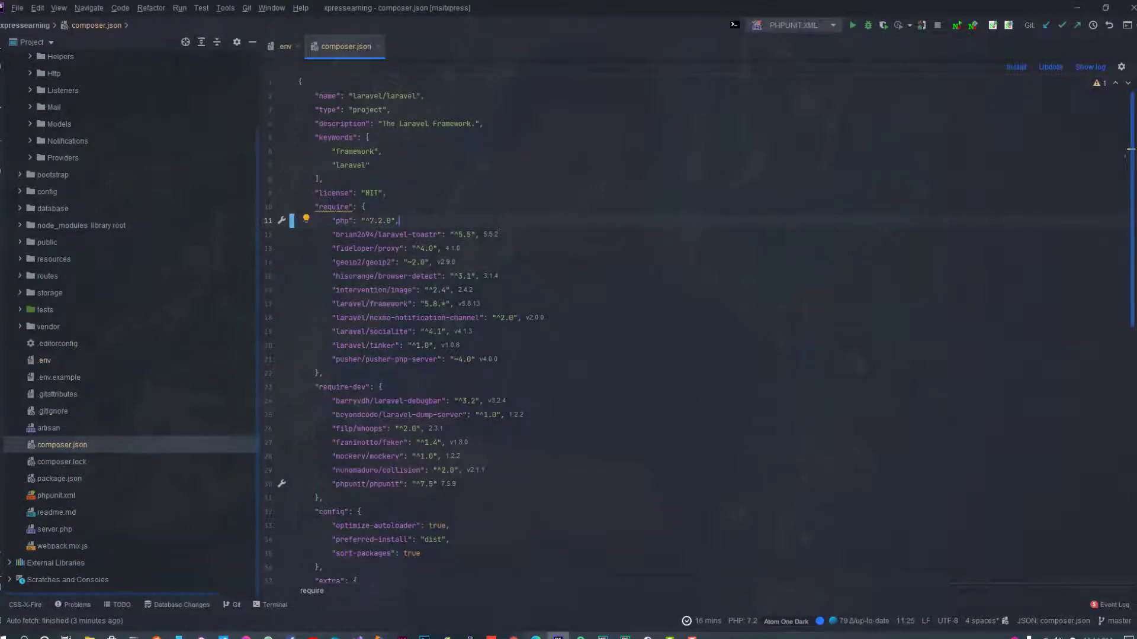
Switch back to cPanel in the browser and review which PHP versions the selector offers.
left_click(536, 636)
left_click(317, 251)
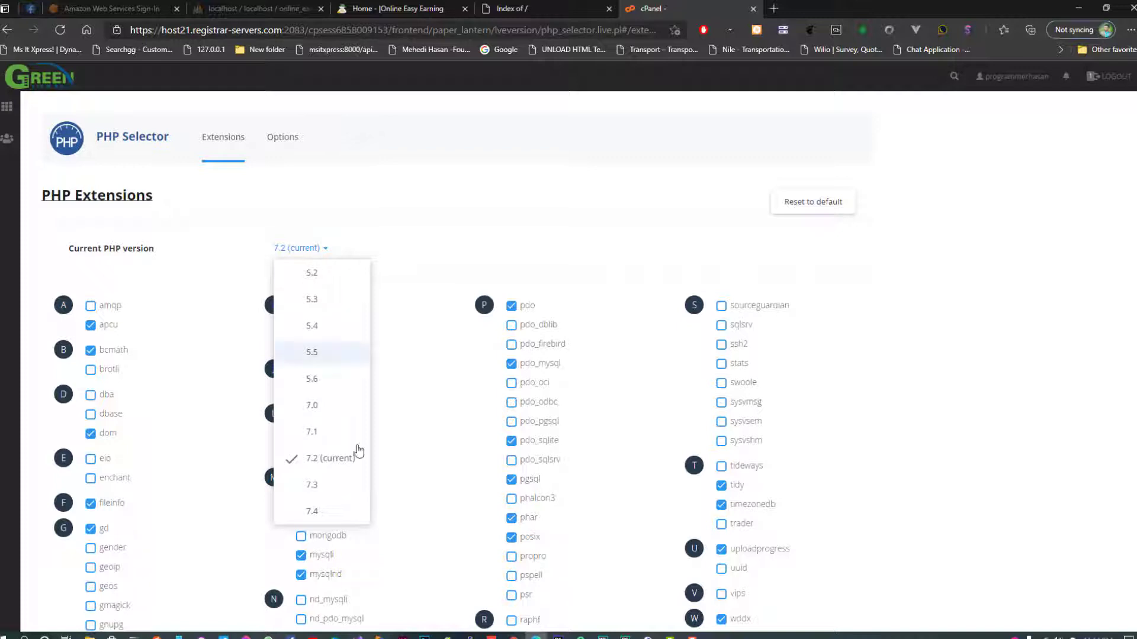
left_click(630, 268)
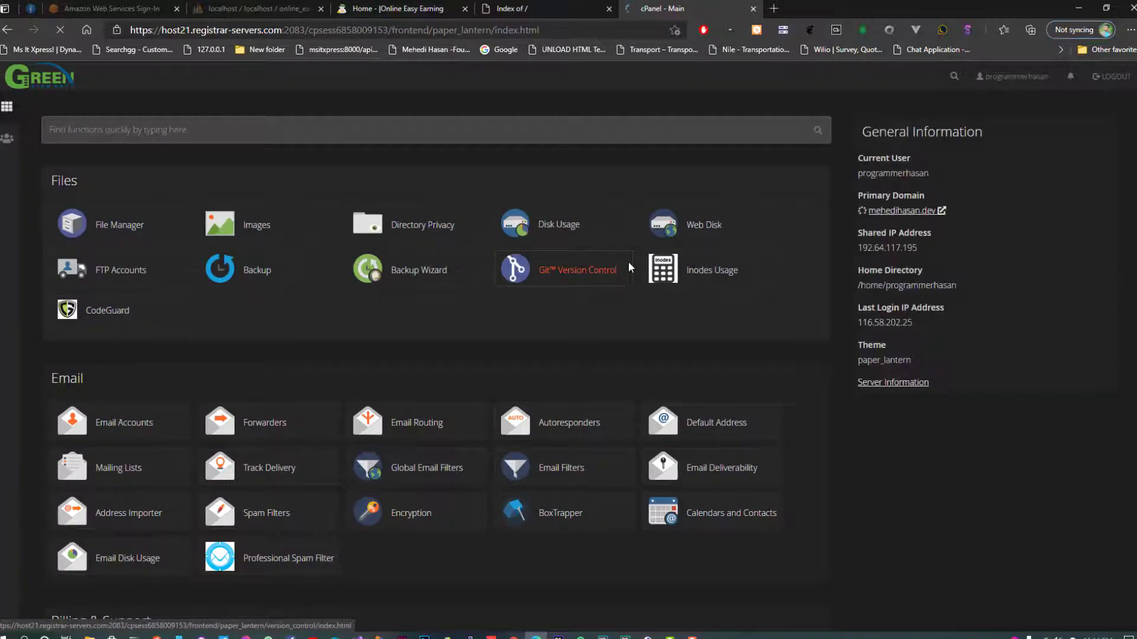
In File Explorer, compress everything in the xpressearning project folder except node_modules and .git into xpressearning.zip, using the ZIP format.
left_click(557, 634)
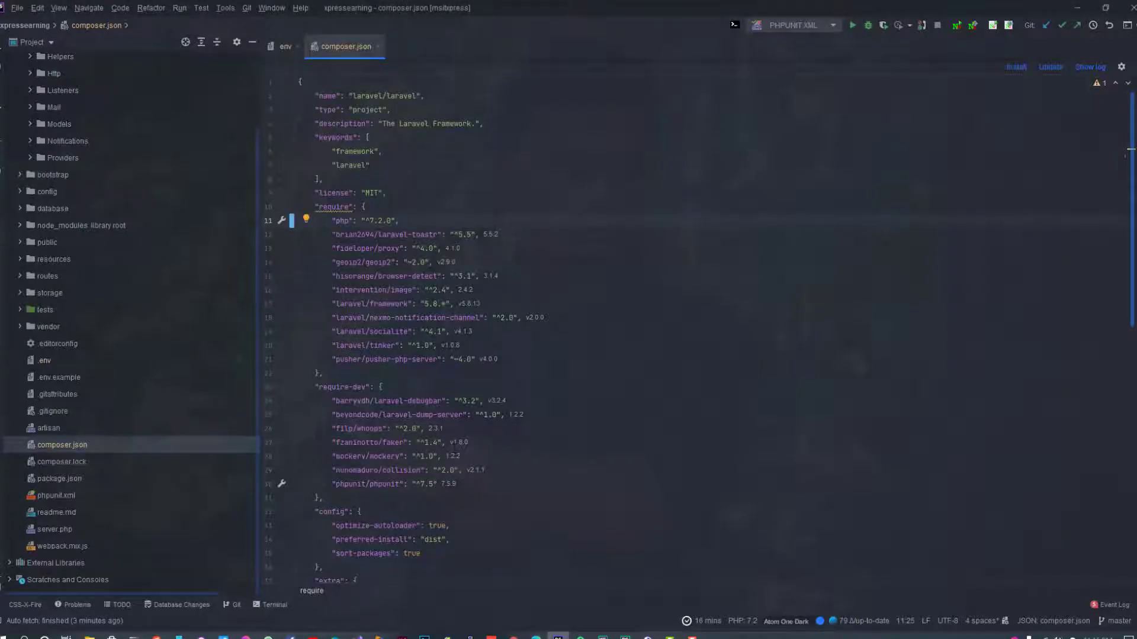
left_click(480, 235)
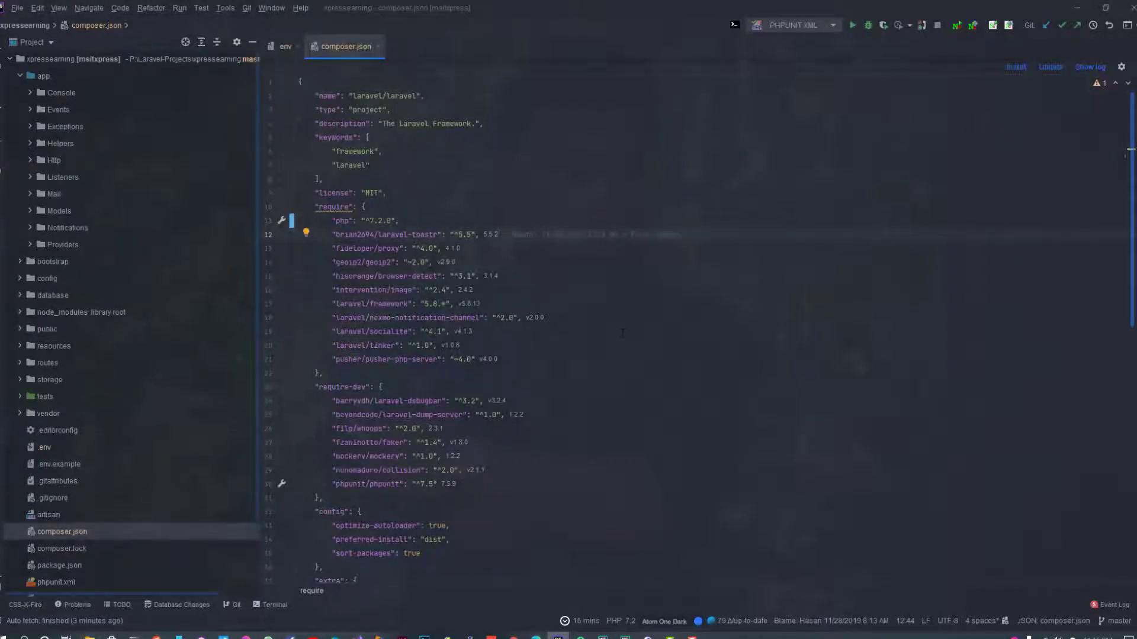
key("alt+Tab")
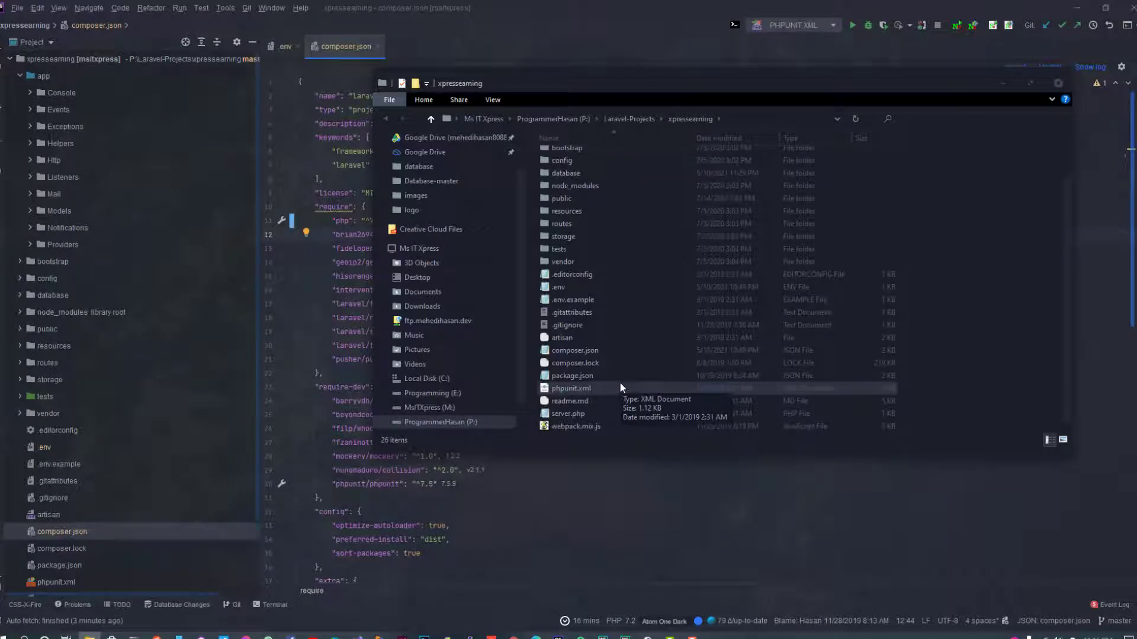
key("ctrl+a")
scroll(621, 341, "up", 2)
left_click(601, 232, "ctrl")
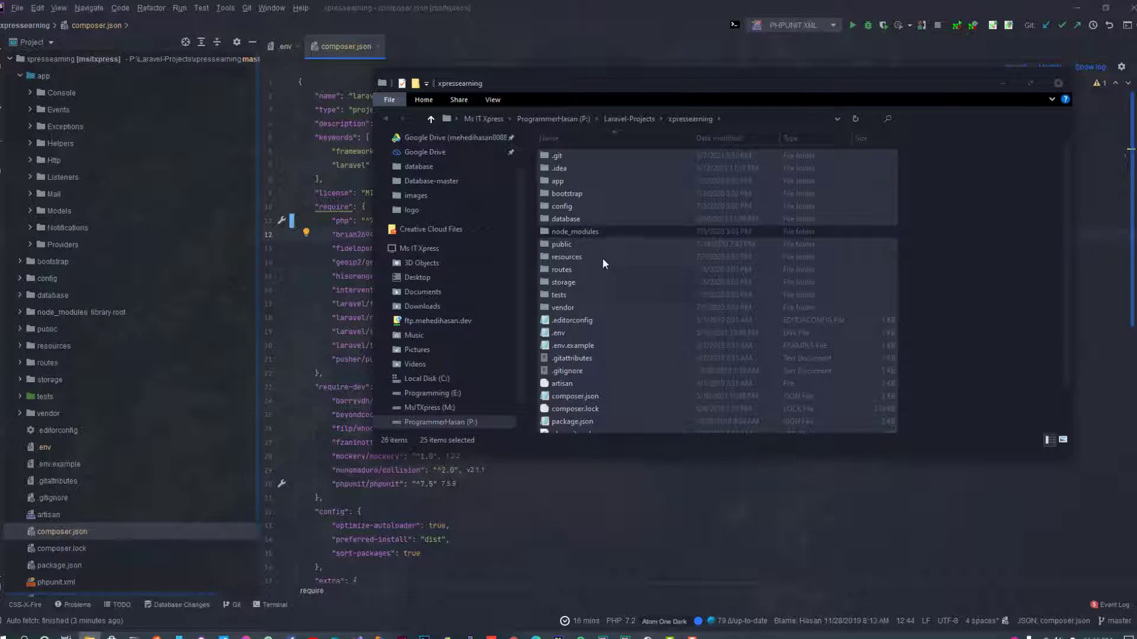
left_click(588, 156, "ctrl")
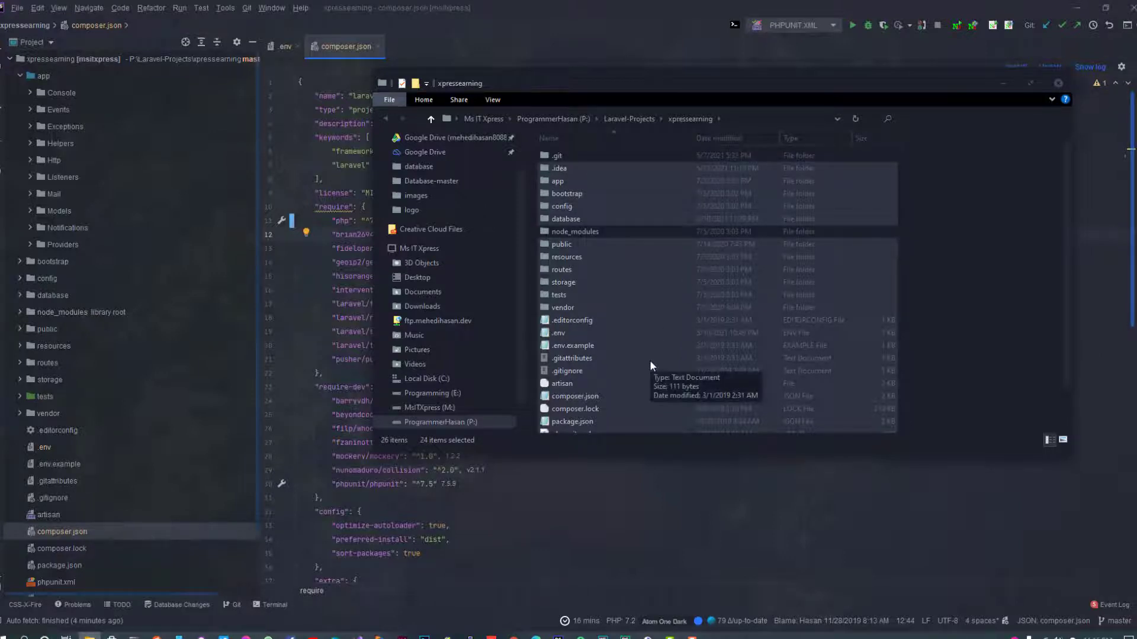
right_click(650, 363)
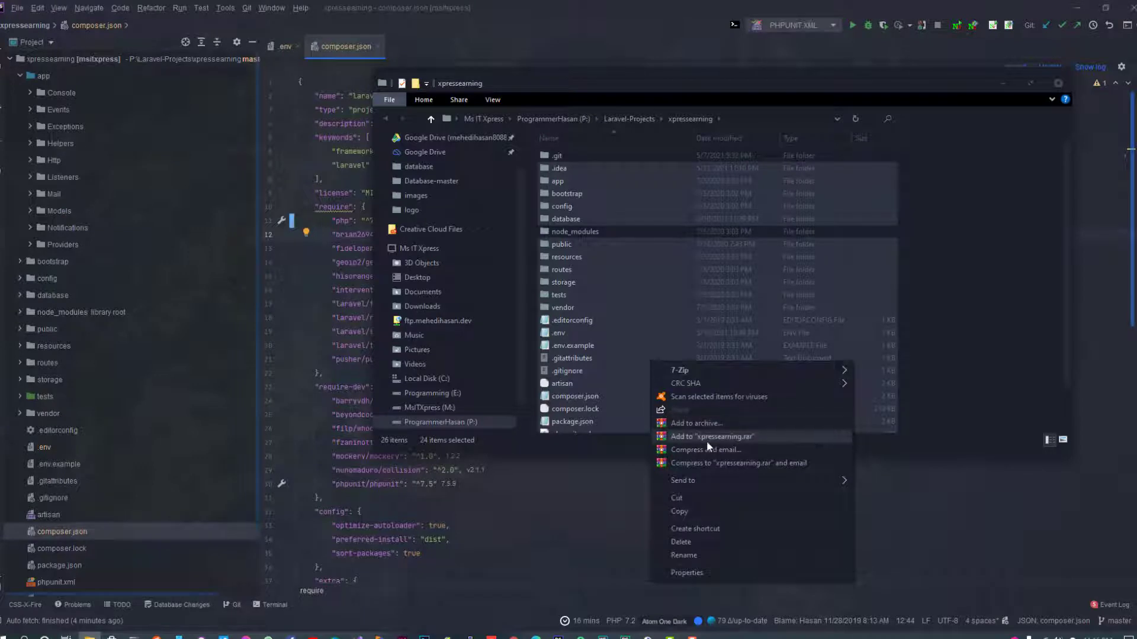
left_click(725, 422)
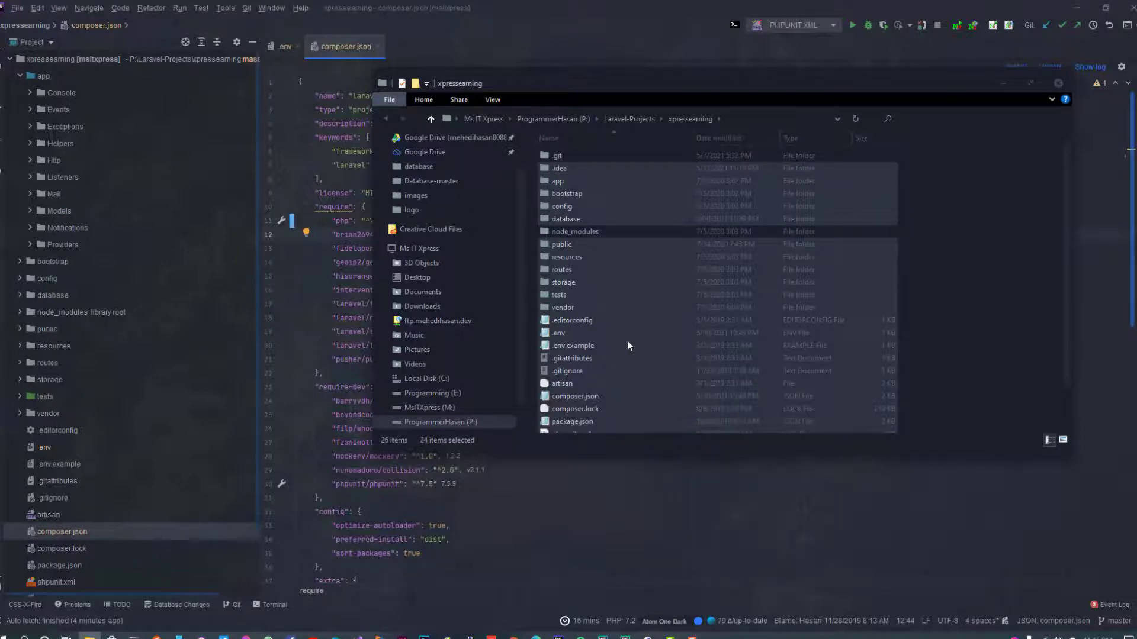
left_click(522, 306)
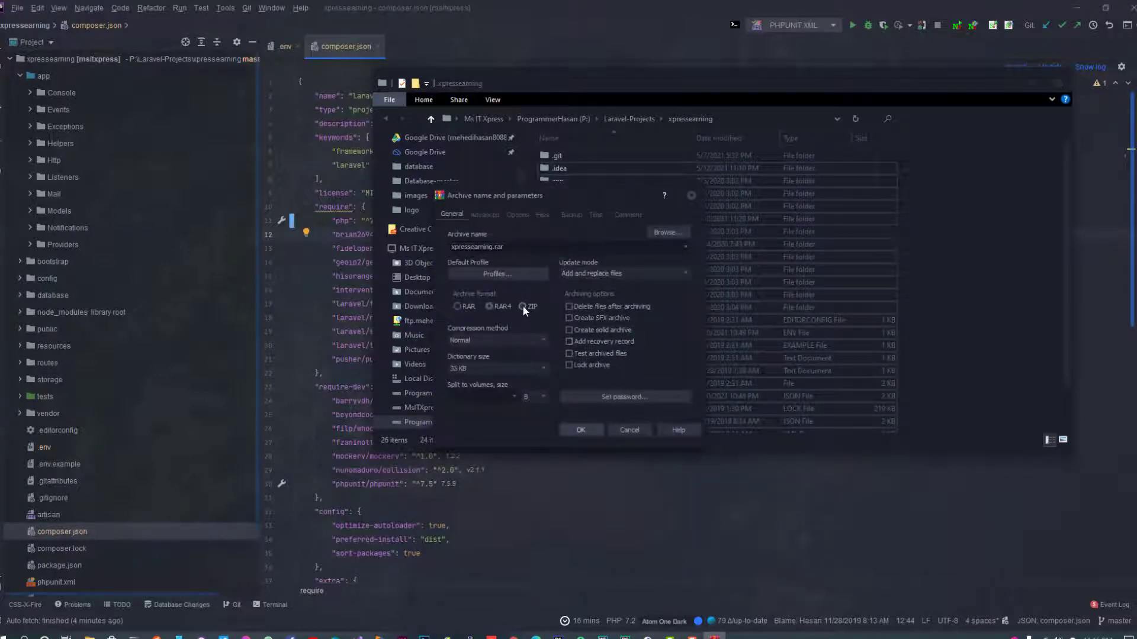
left_click(580, 431)
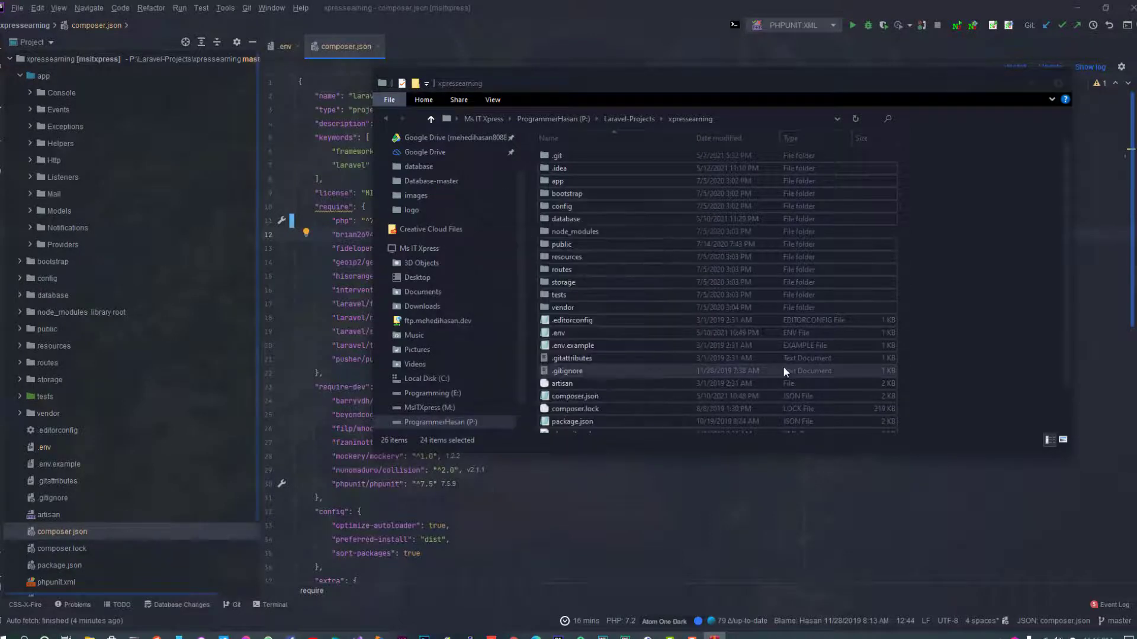
scroll(781, 362, "down", 2)
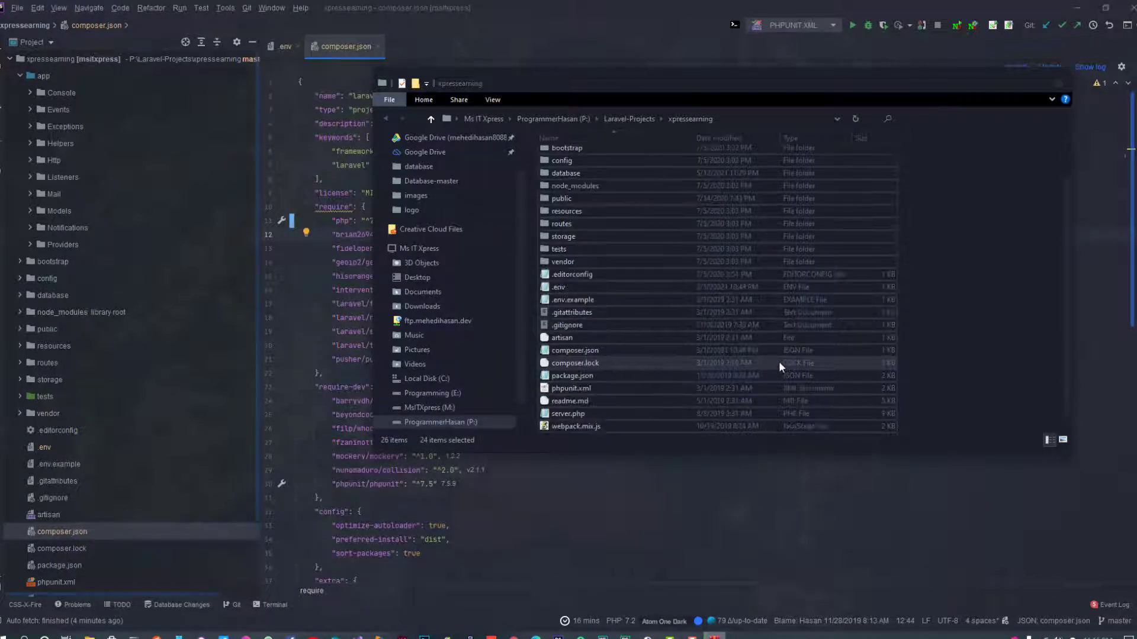
left_click(723, 619)
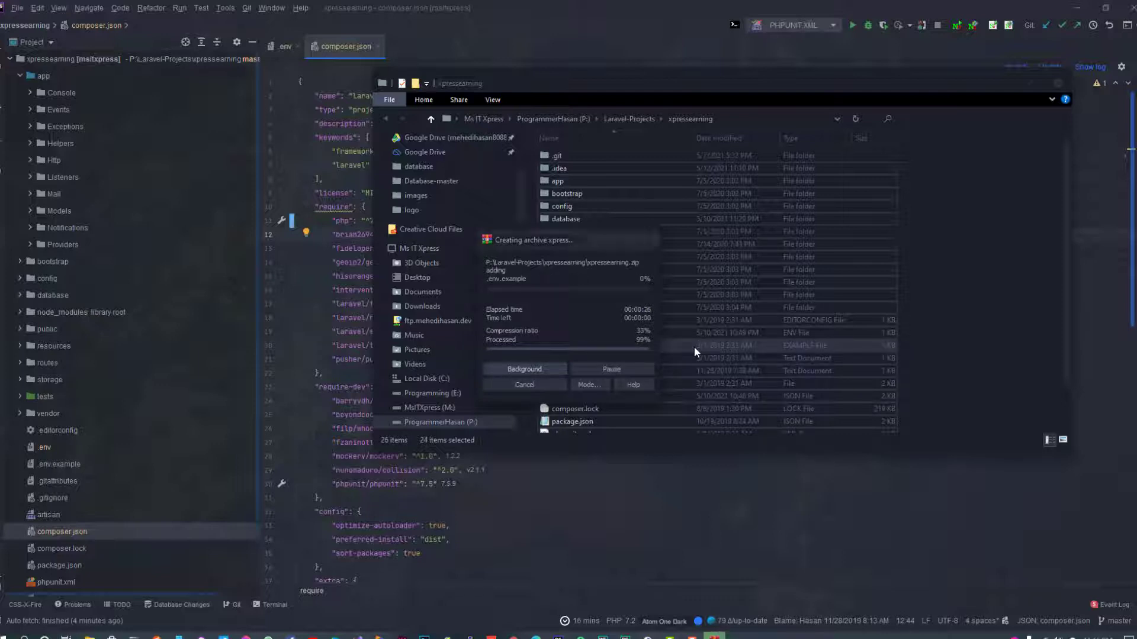
scroll(648, 341, "down", 2)
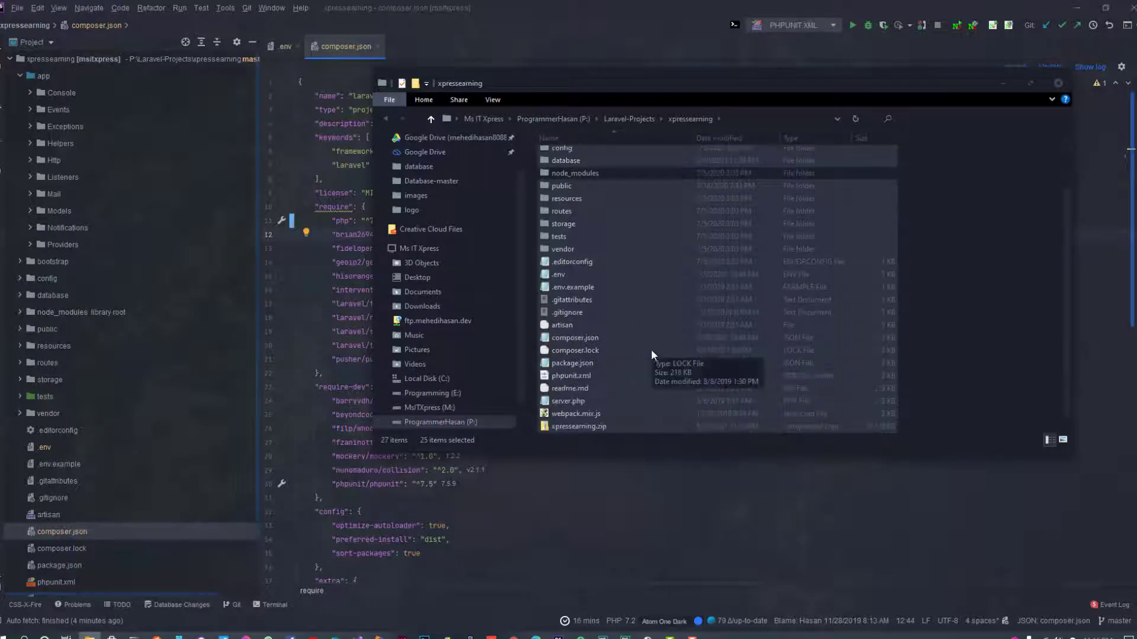
left_click(617, 428)
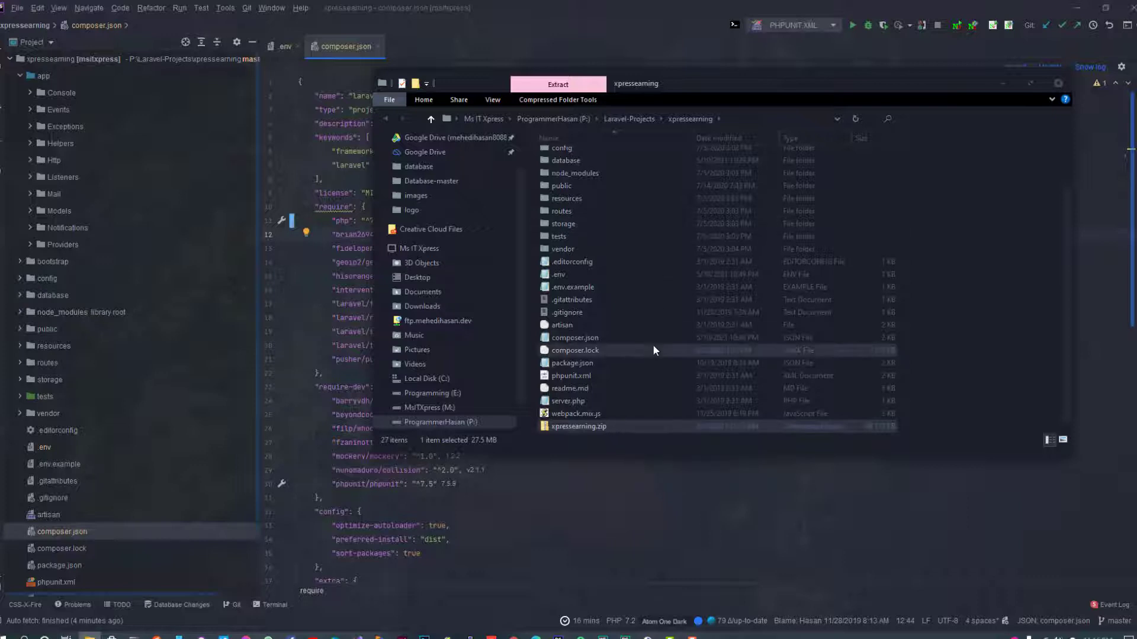
Switch to cPanel in the browser and open the earning.programmerhasan.com folder in the File Manager.
key("alt+Tab")
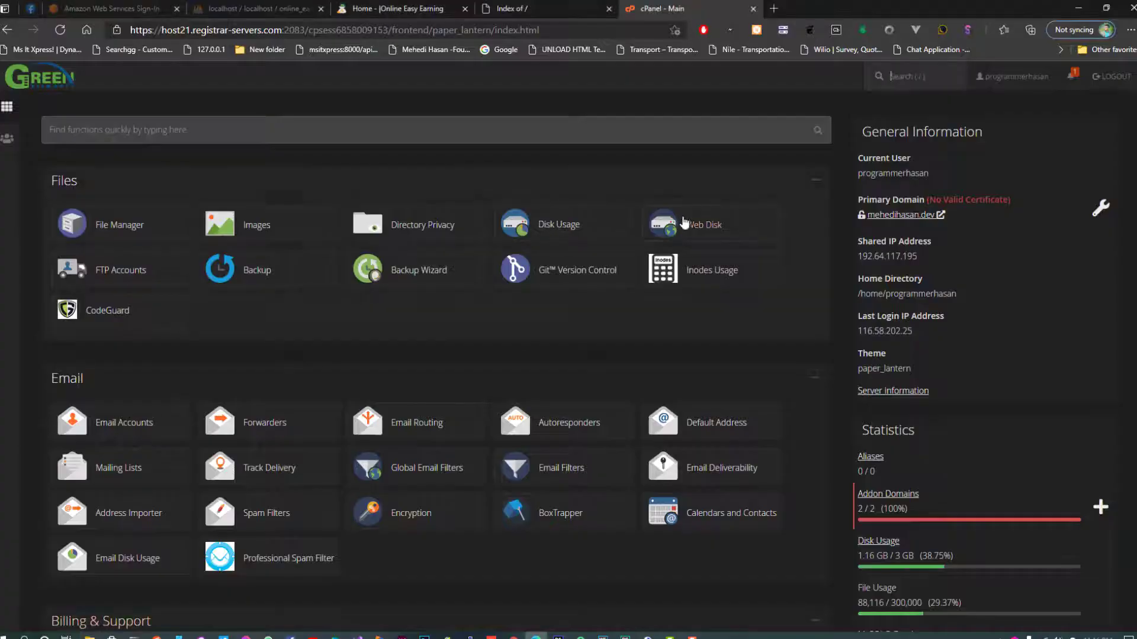
left_click(533, 8)
left_click(663, 8)
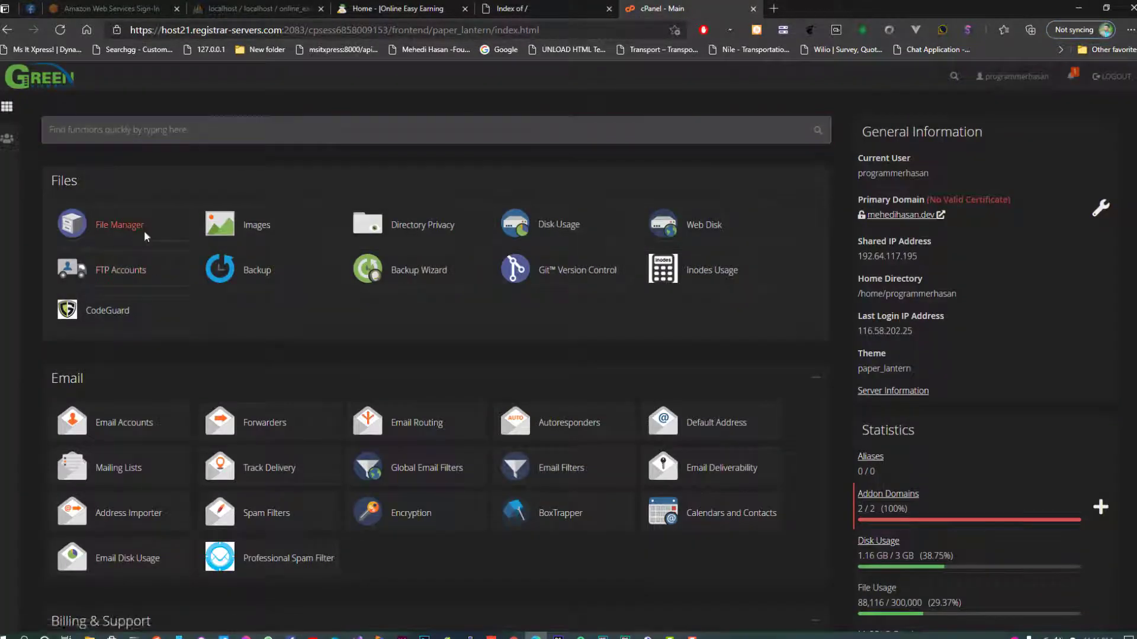
left_click(74, 231)
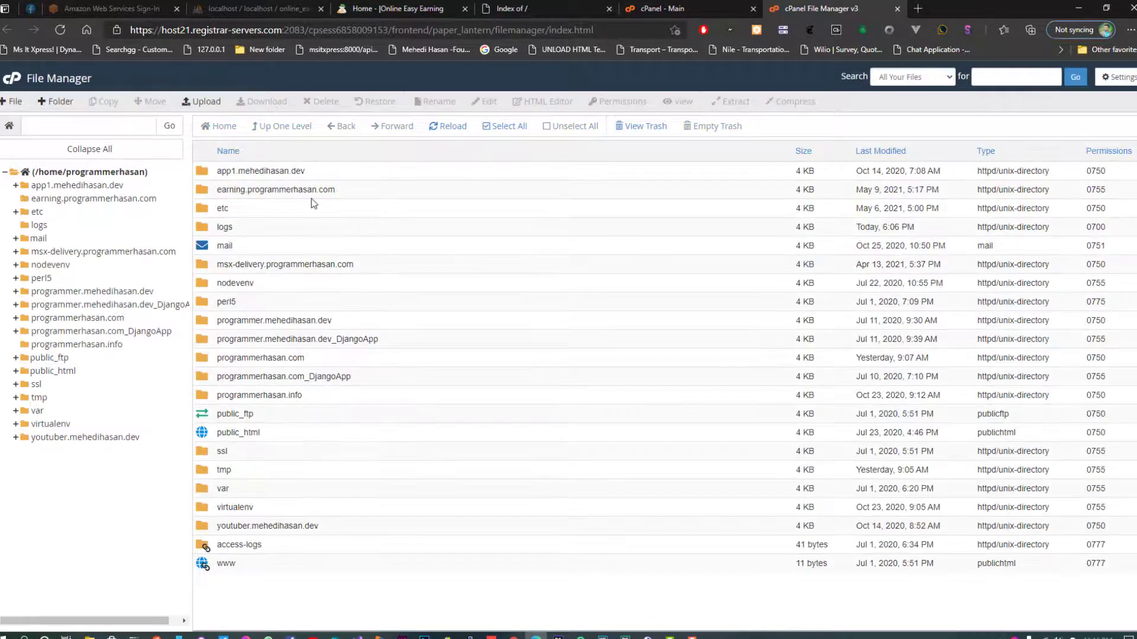
double_click(406, 190)
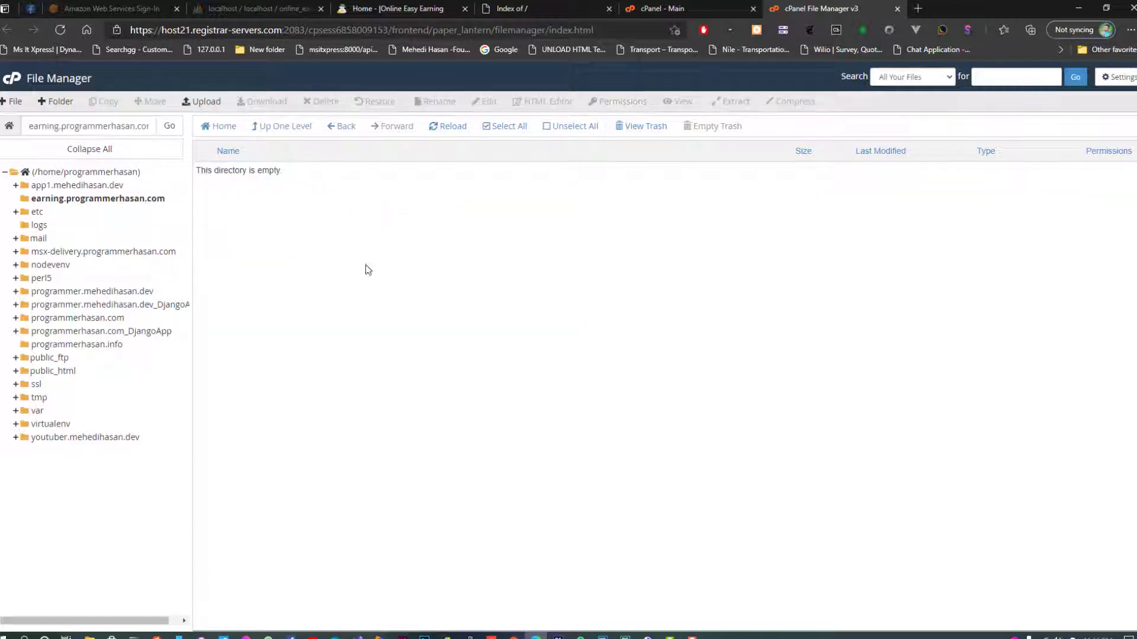
Examine the contents of the public_html folder and the site's index page.
left_click(69, 373)
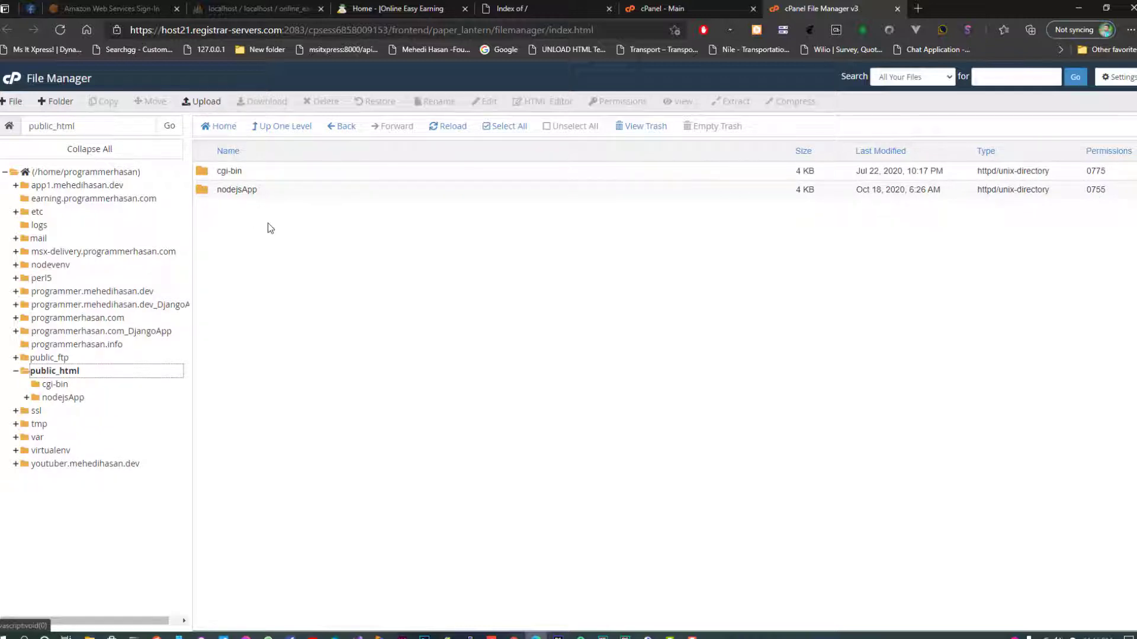
left_click(532, 8)
left_click(853, 6)
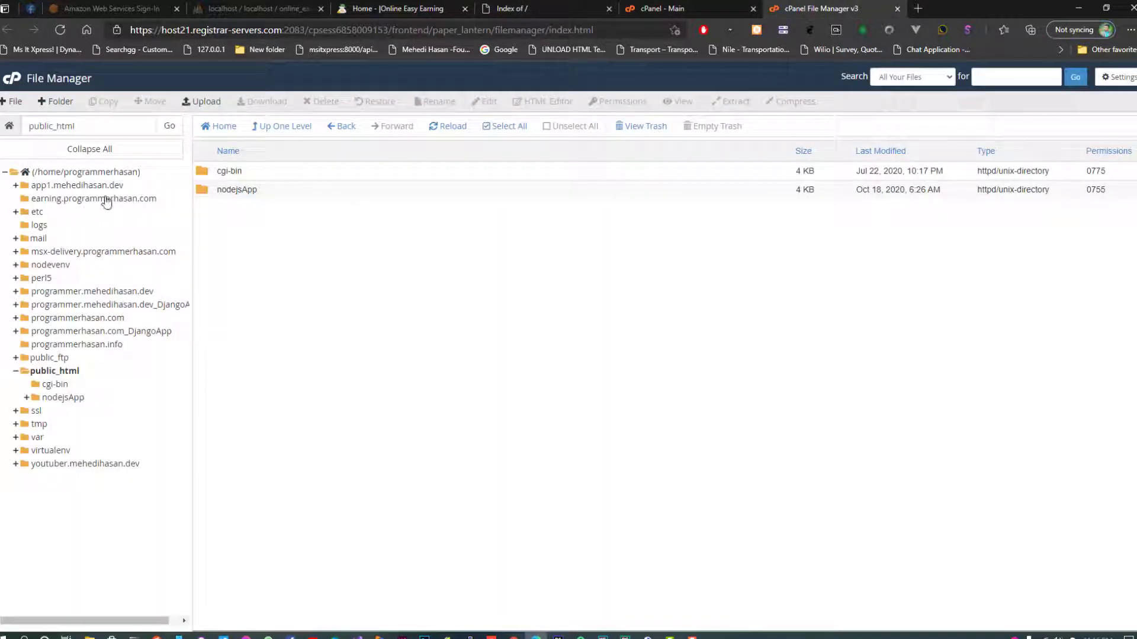
Upload xpressearning.zip from the local project folder into the earning.programmerhasan.com folder and return to the folder's file listing.
left_click(142, 201)
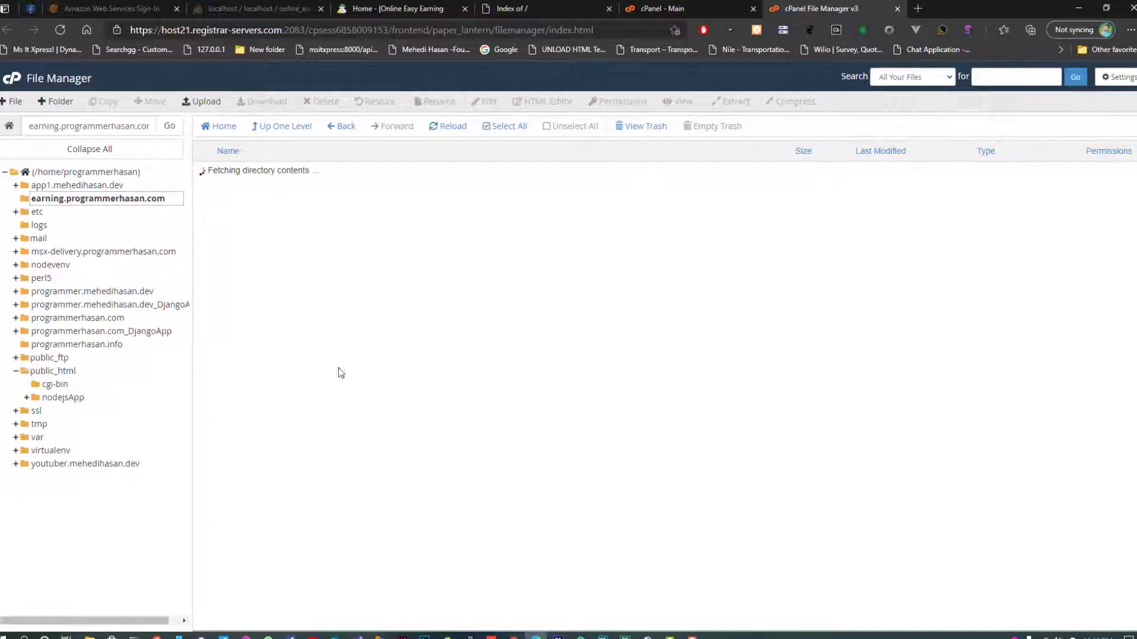
left_click(201, 101)
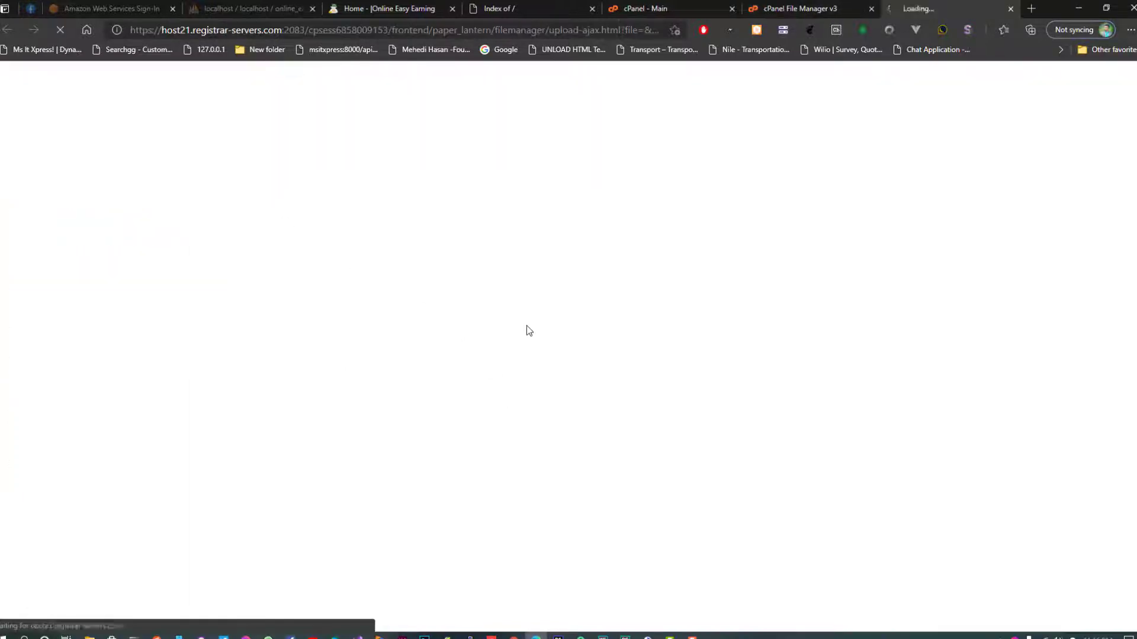
left_click(89, 636)
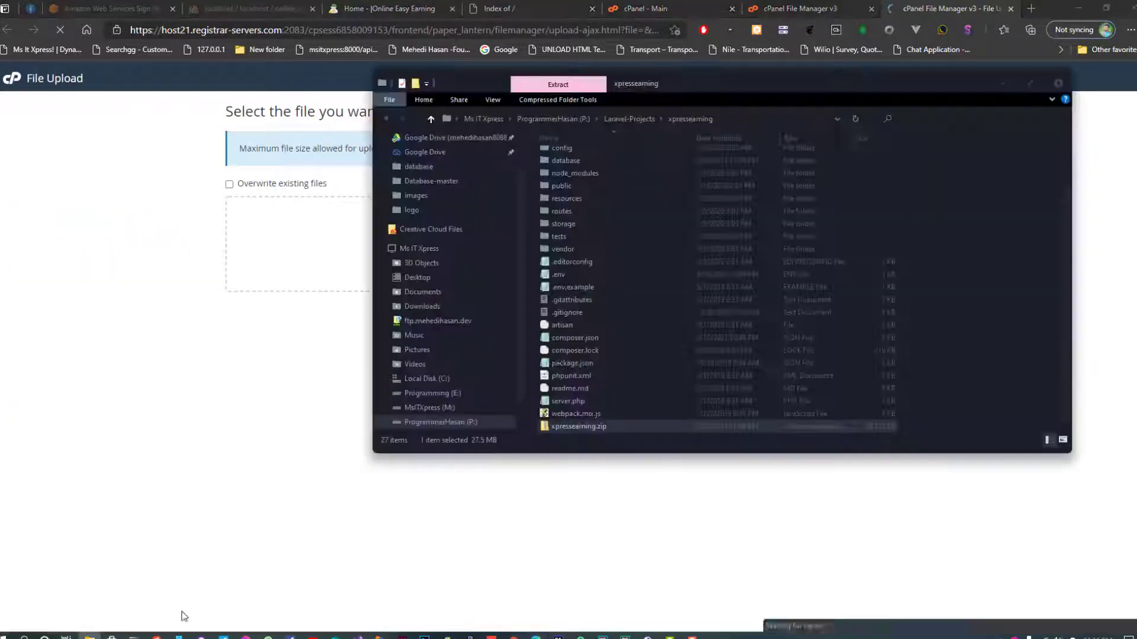
left_click_drag(594, 427, 315, 268)
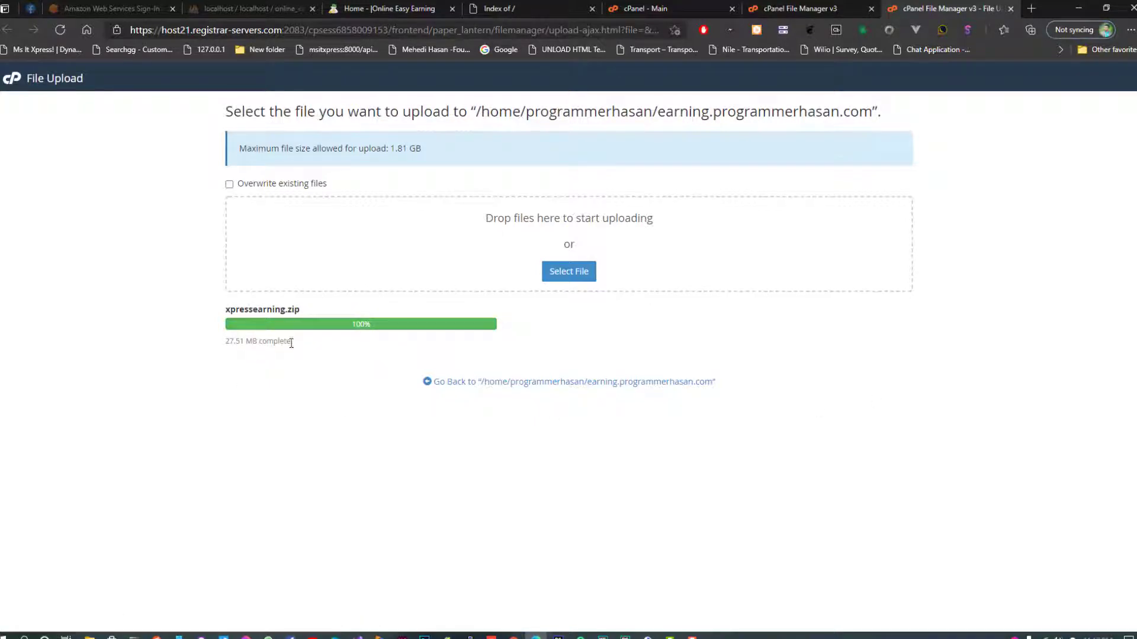
left_click(580, 383)
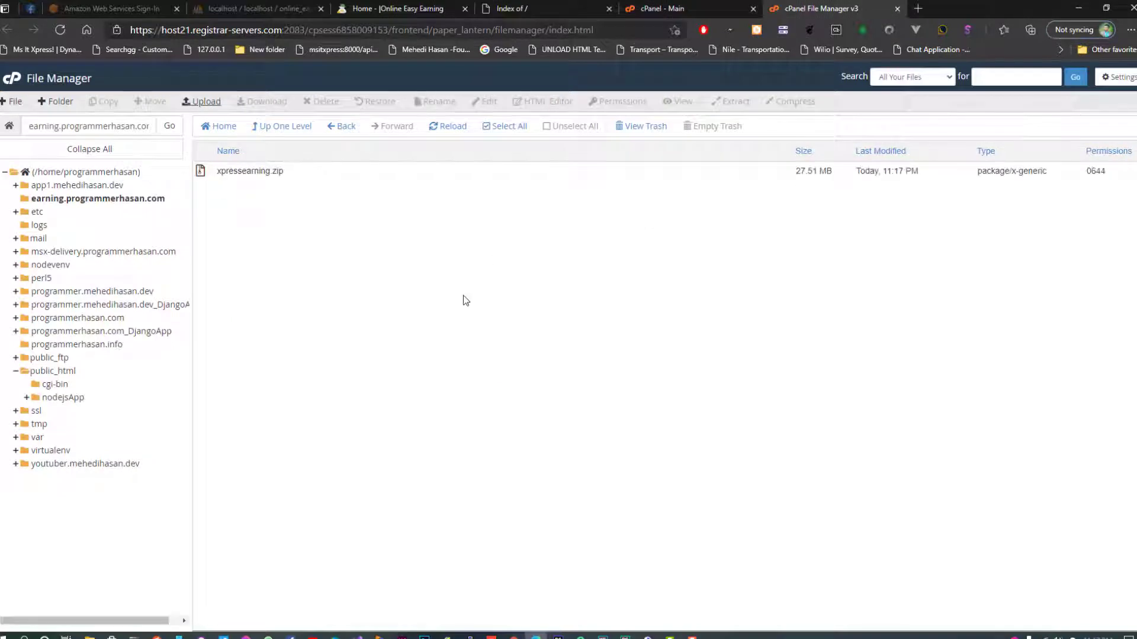
Extract xpressearning.zip into the earning.programmerhasan.com folder and close the extraction results.
left_click(358, 168)
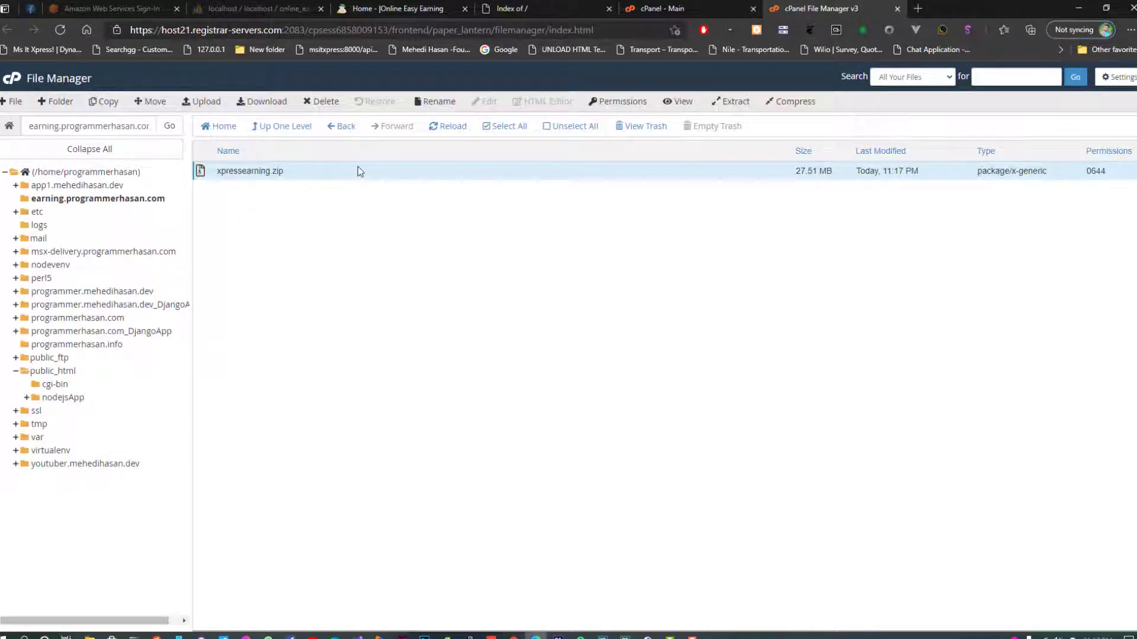
right_click(358, 169)
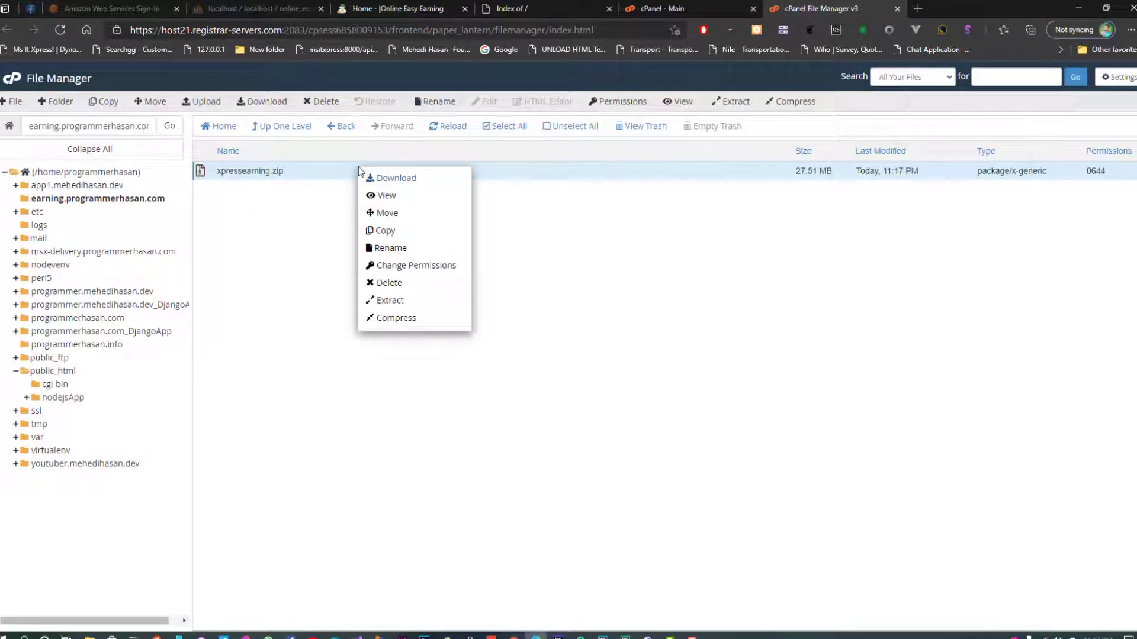
left_click(420, 302)
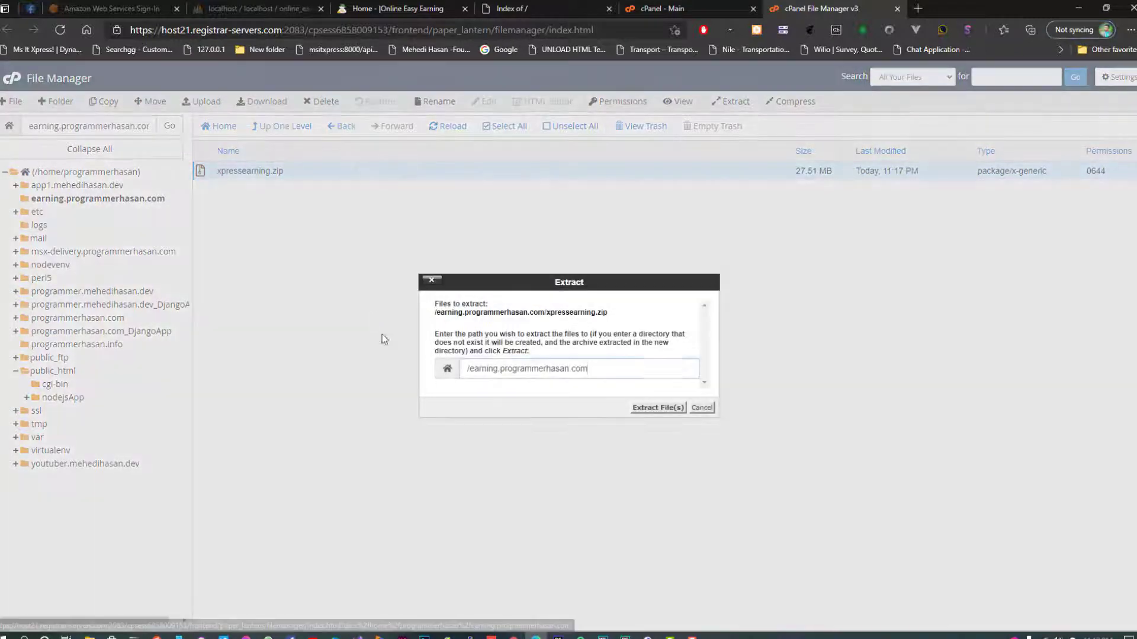
left_click(655, 408)
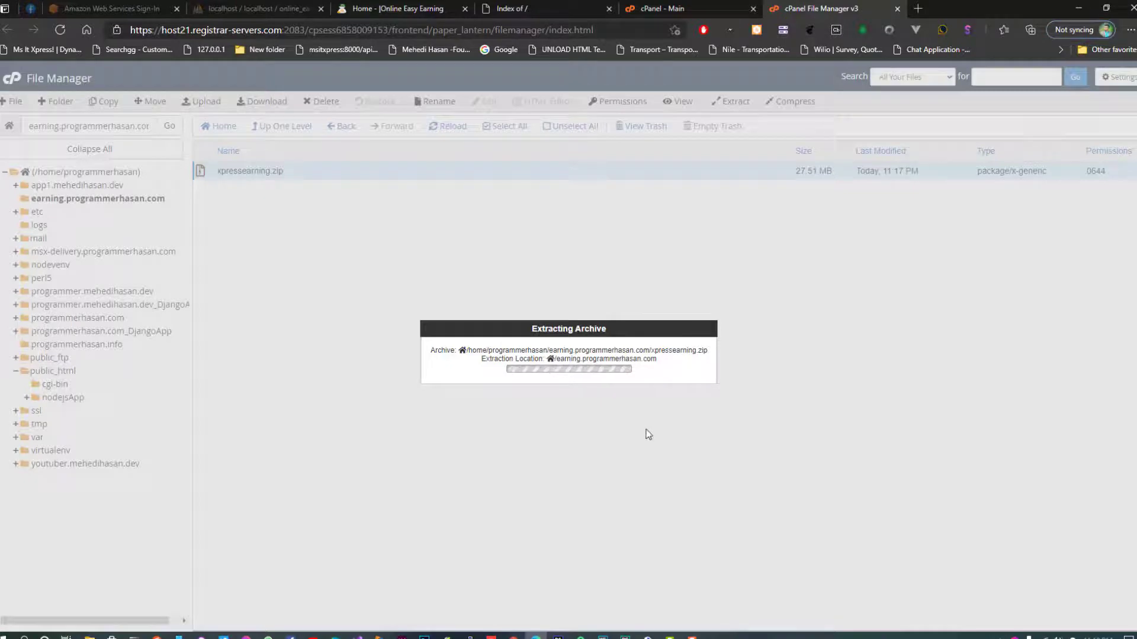
left_click(769, 470)
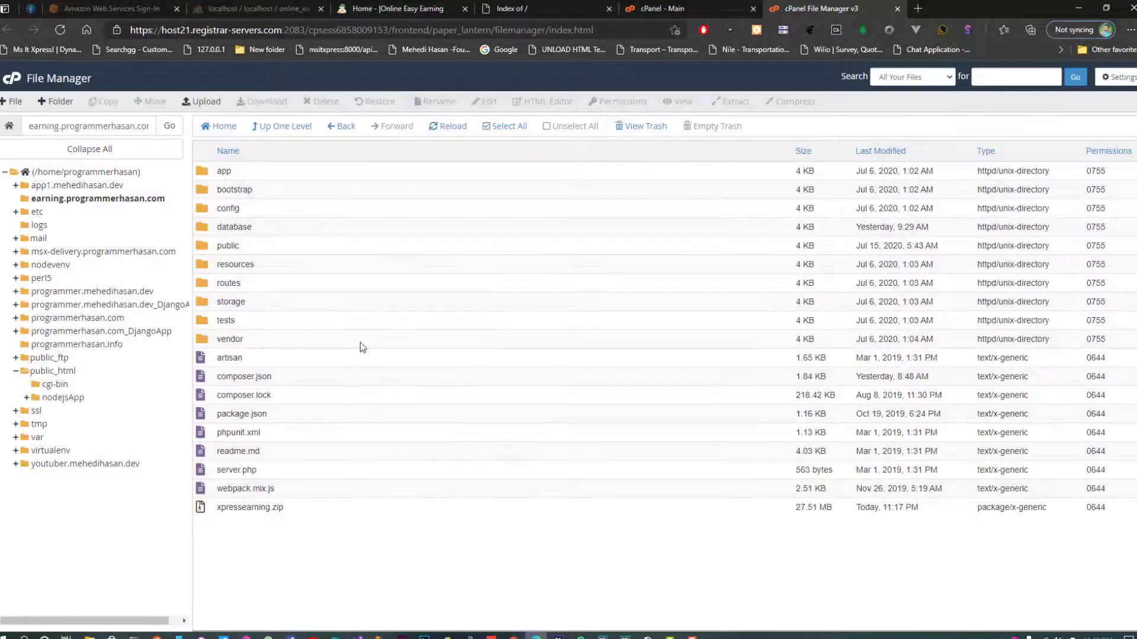
Permanently delete xpressearning.zip from the earning.programmerhasan.com folder, skipping the trash, and reload the file listing.
left_click(347, 516)
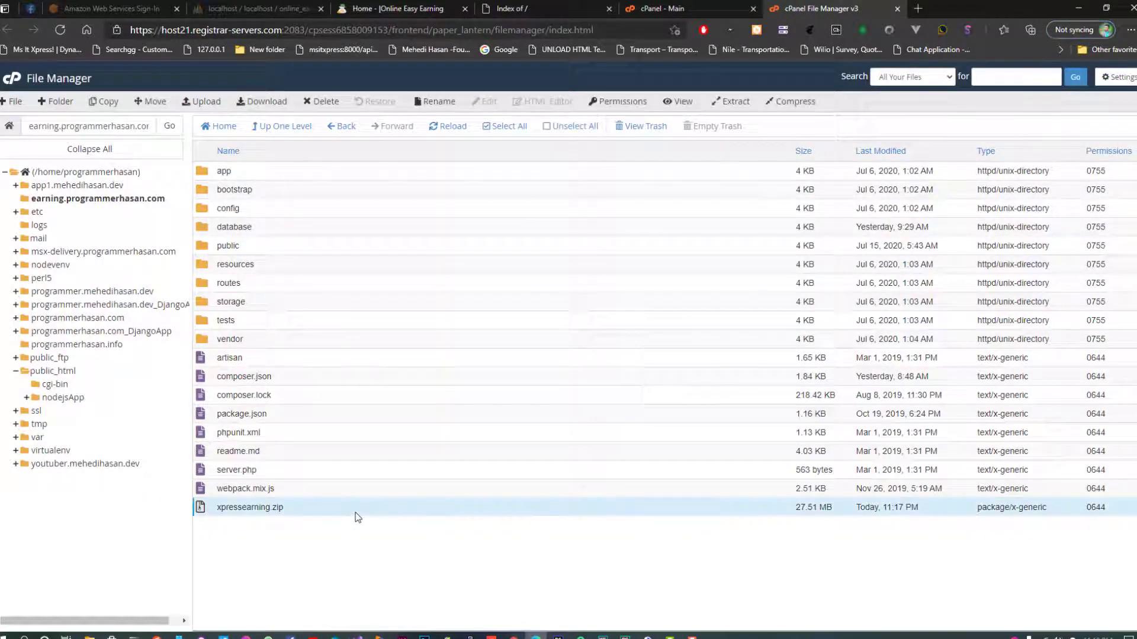
right_click(356, 516)
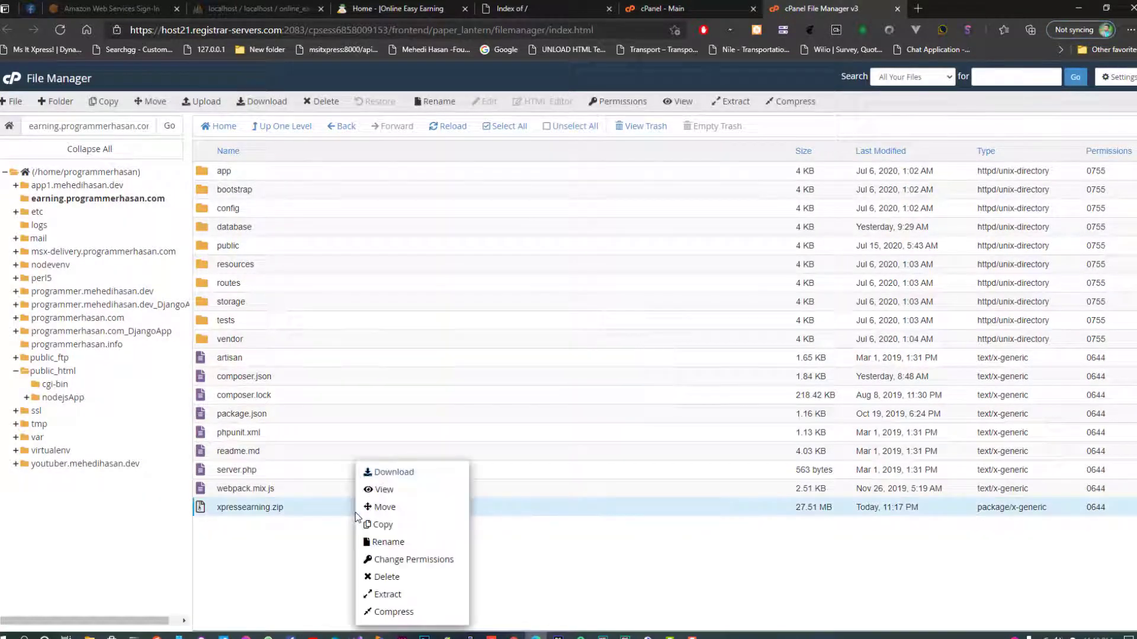
left_click(423, 577)
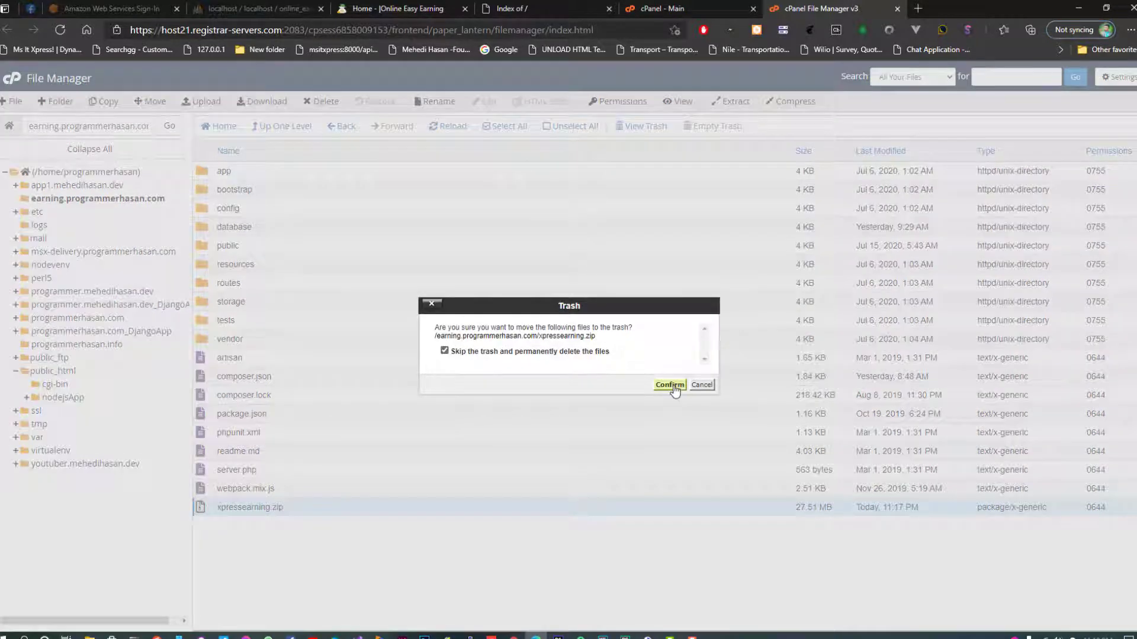
left_click(672, 385)
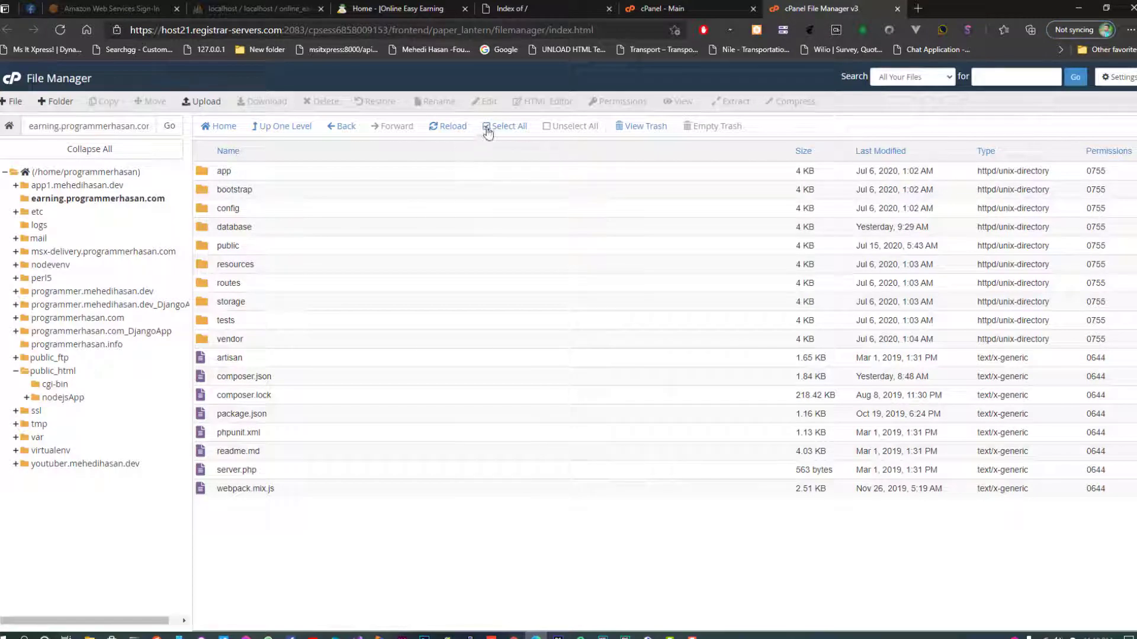
left_click(454, 127)
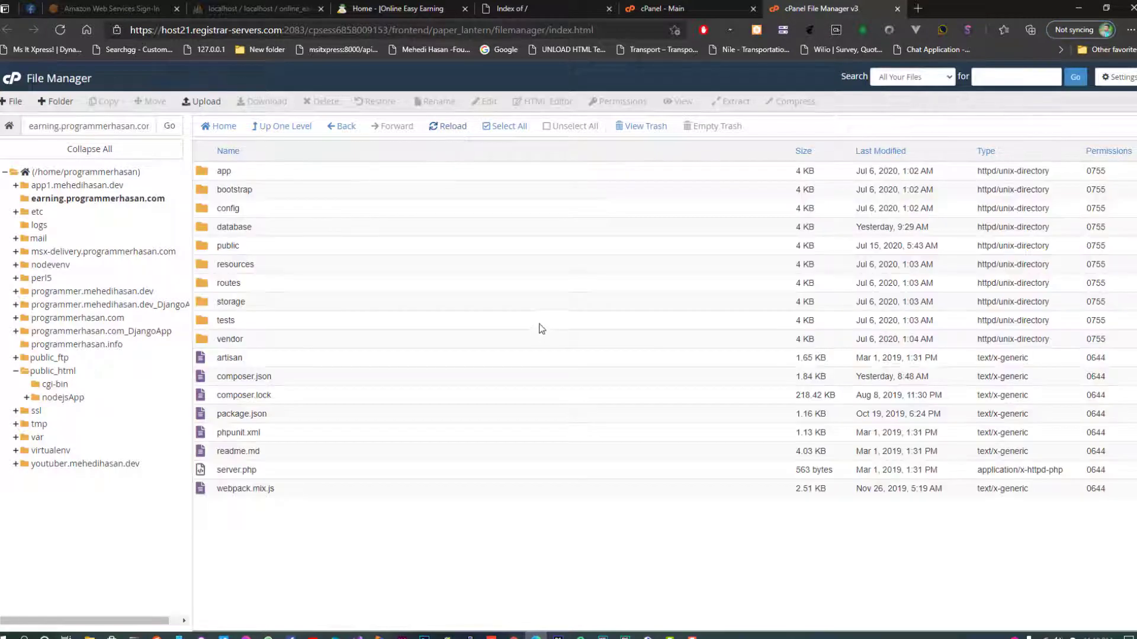
Turn on the display of hidden files (dotfiles) and open the project's .env file in the editor, dismissing the translation offer.
left_click(1118, 87)
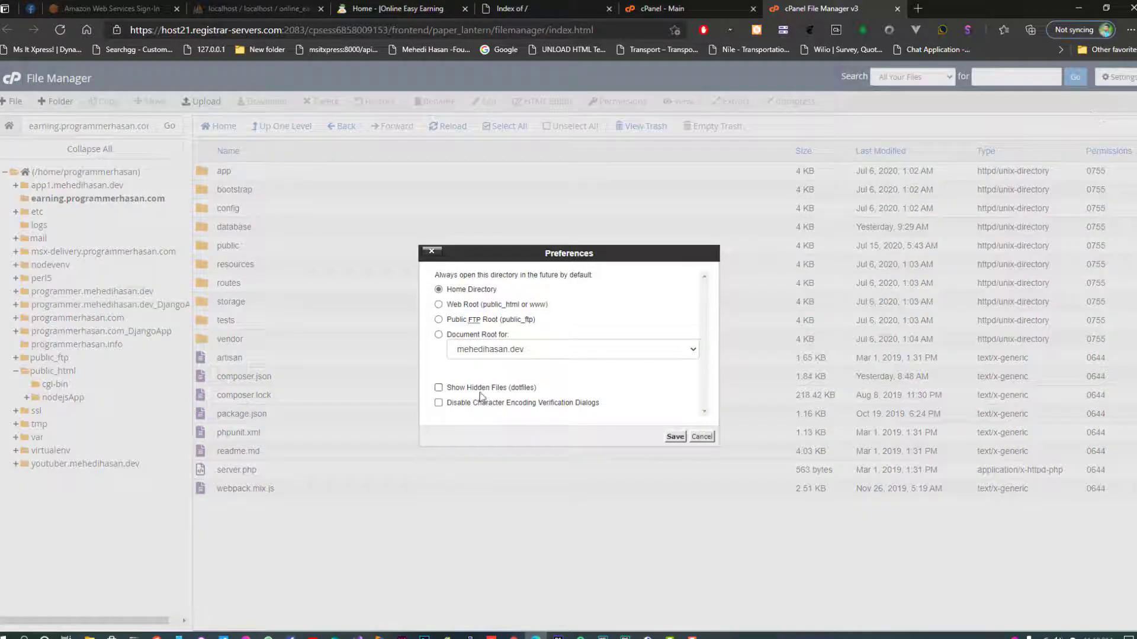
left_click(675, 437)
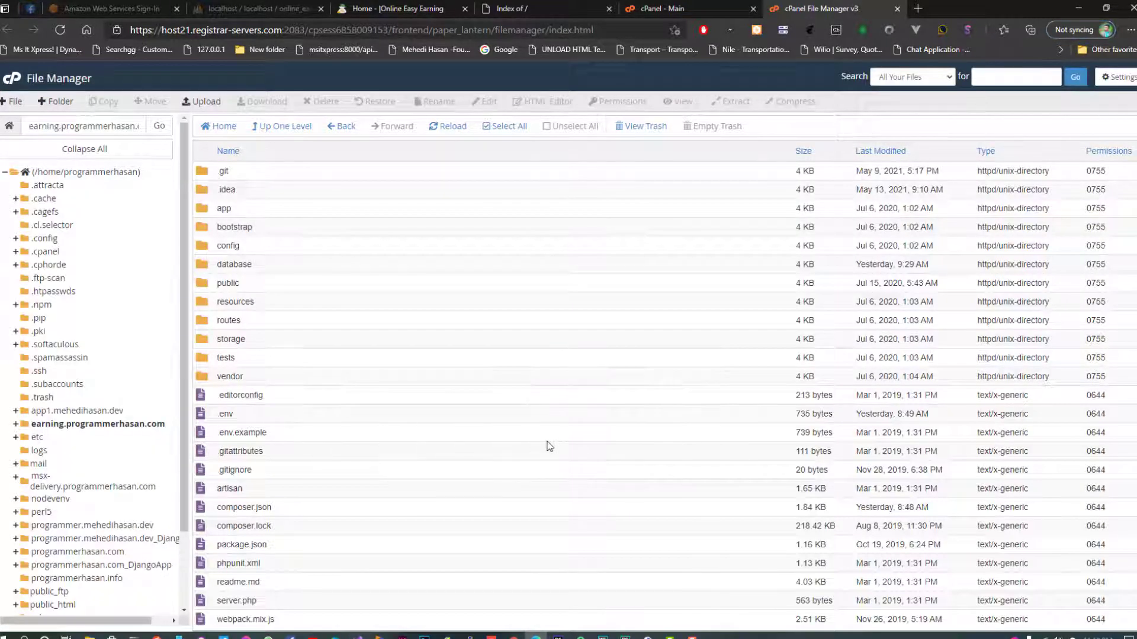
left_click(351, 414)
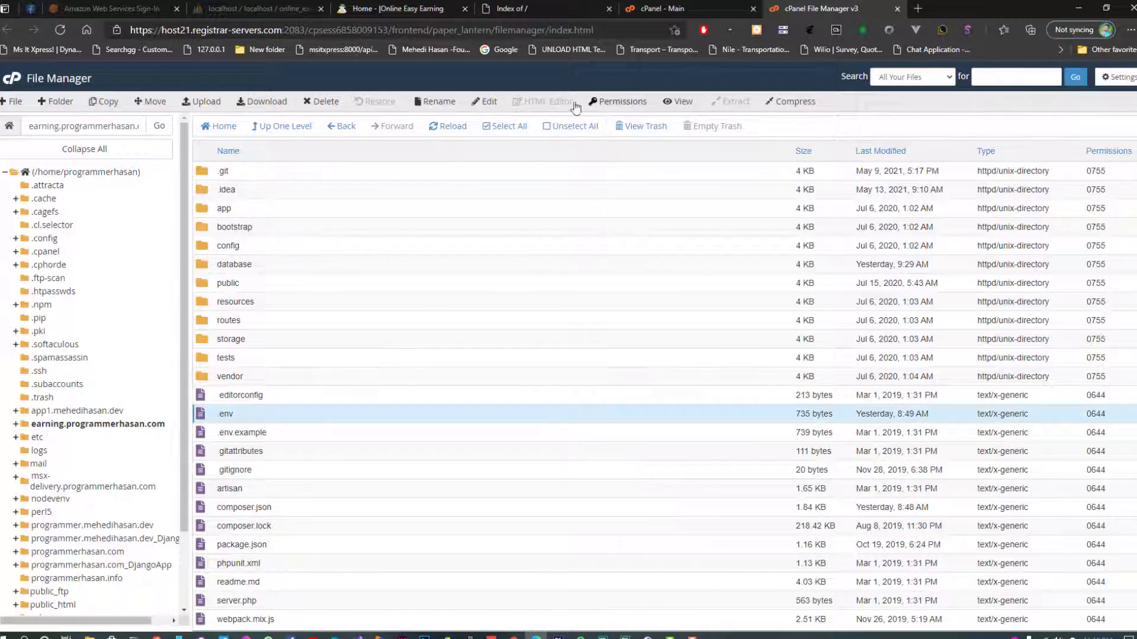
left_click(484, 101)
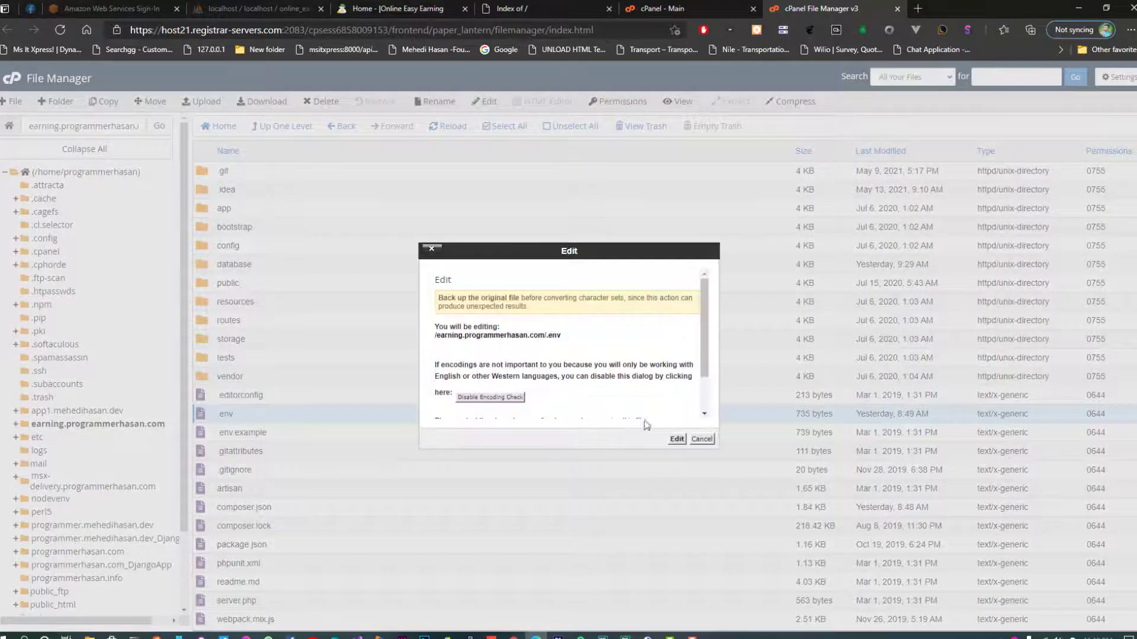
left_click(676, 439)
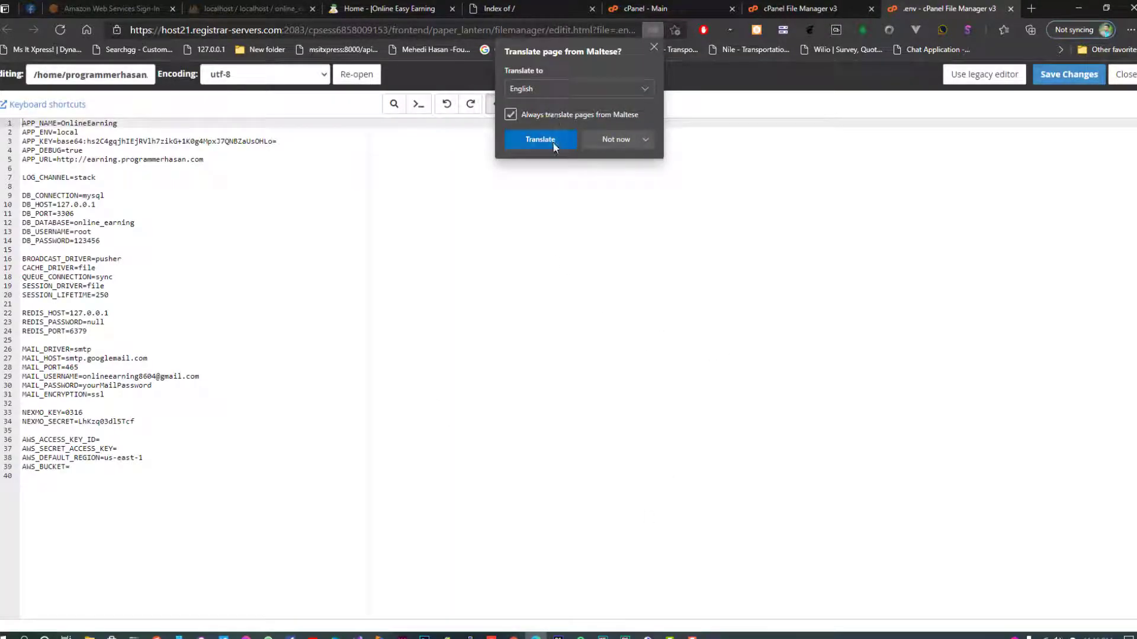
left_click(654, 46)
left_click(403, 286)
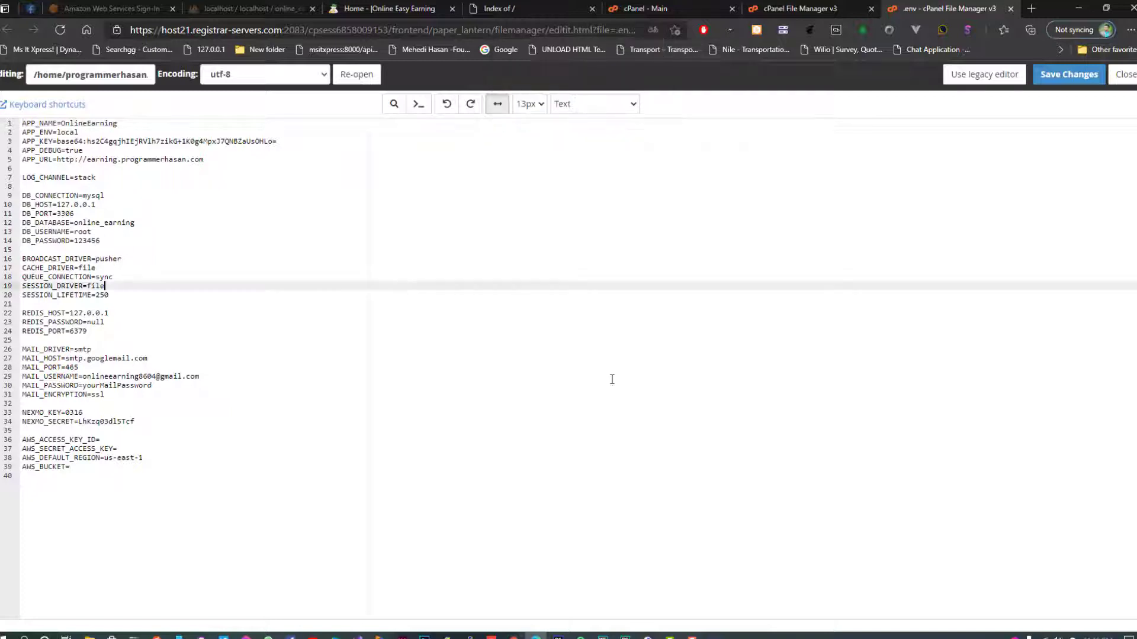
Examine the local site's home page and the DB_DATABASE entry in the .env file to identify the project's database.
left_click(239, 5)
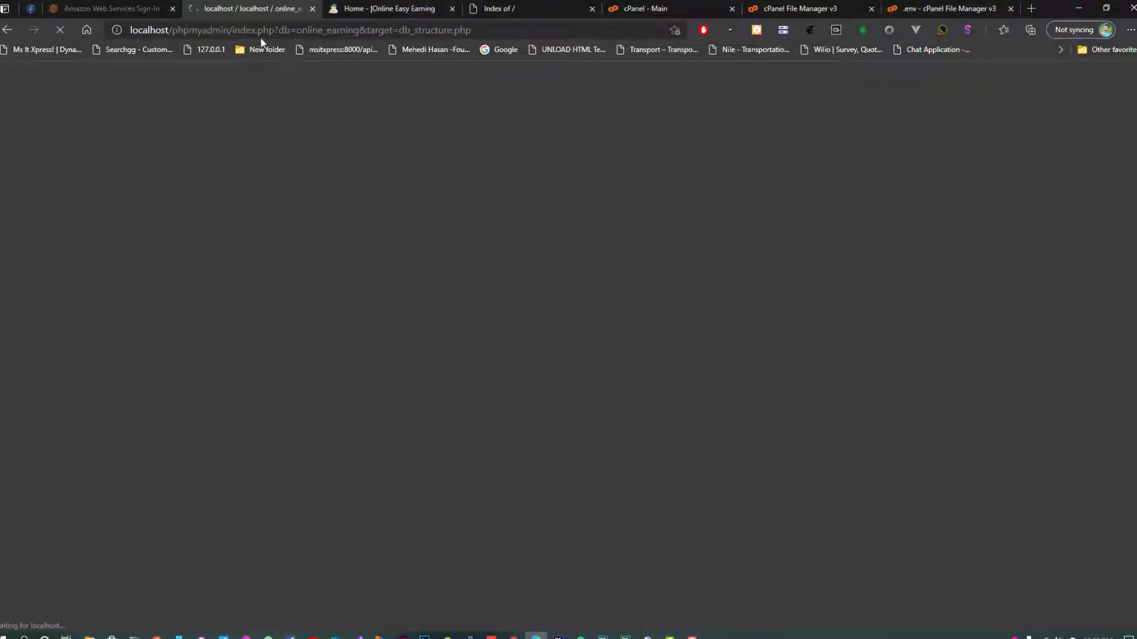
key("ctrl+Tab")
scroll(624, 469, "down", 4)
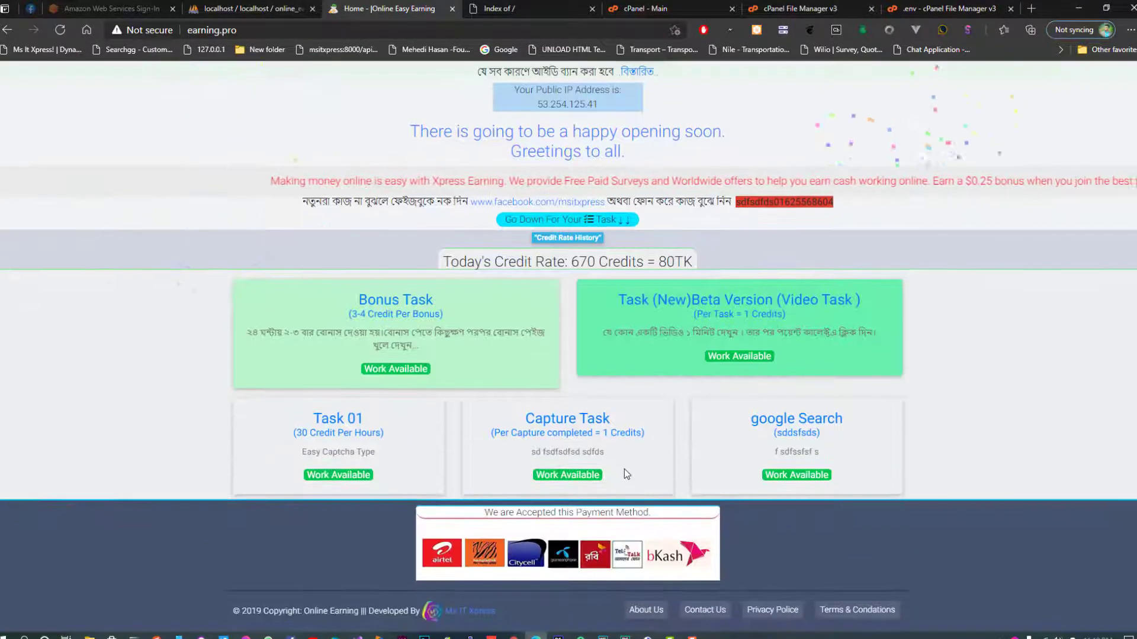
scroll(624, 469, "up", 4)
key("ctrl+9")
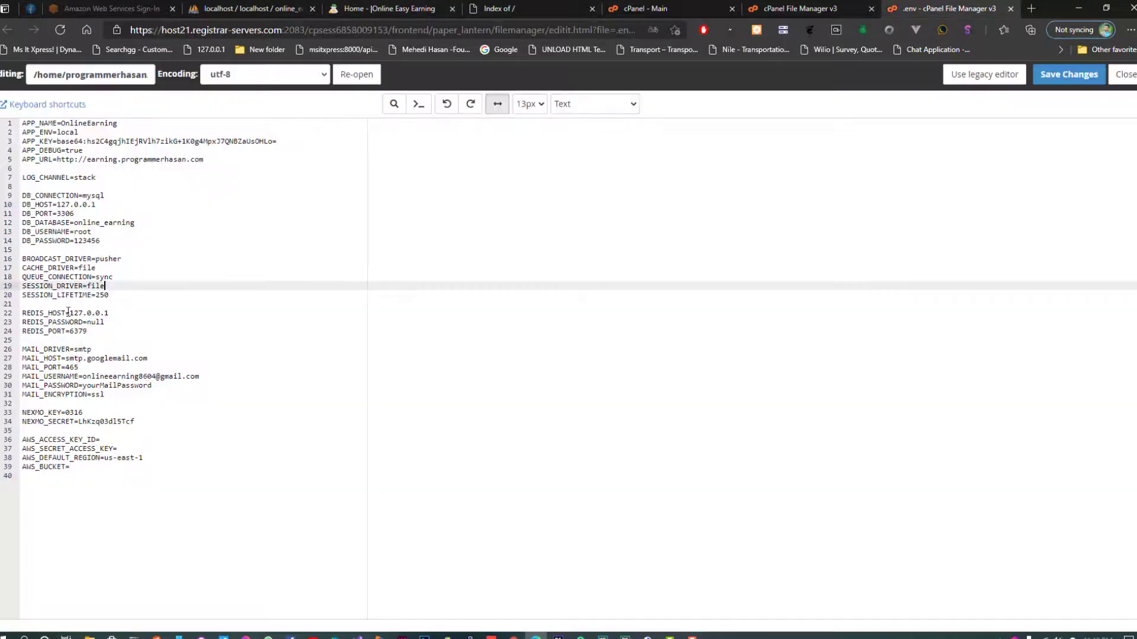
double_click(118, 222)
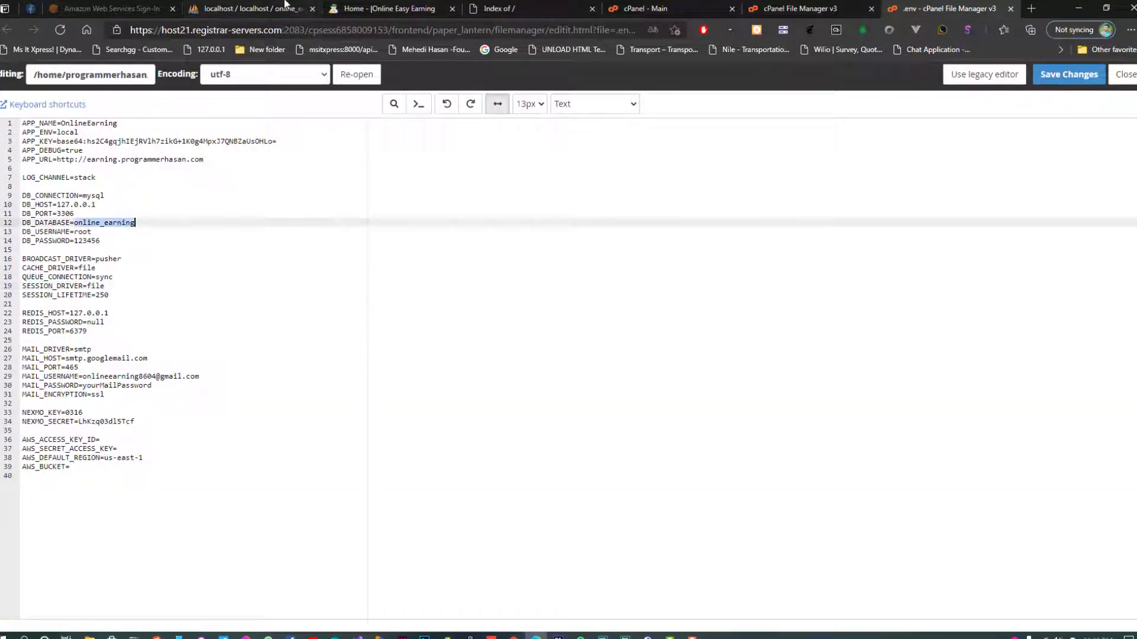
Export the local online_earning database from phpMyAdmin with the Quick method in SQL format, saving online_earning.sql to the Desktop.
key("ctrl+3")
left_click(42, 181)
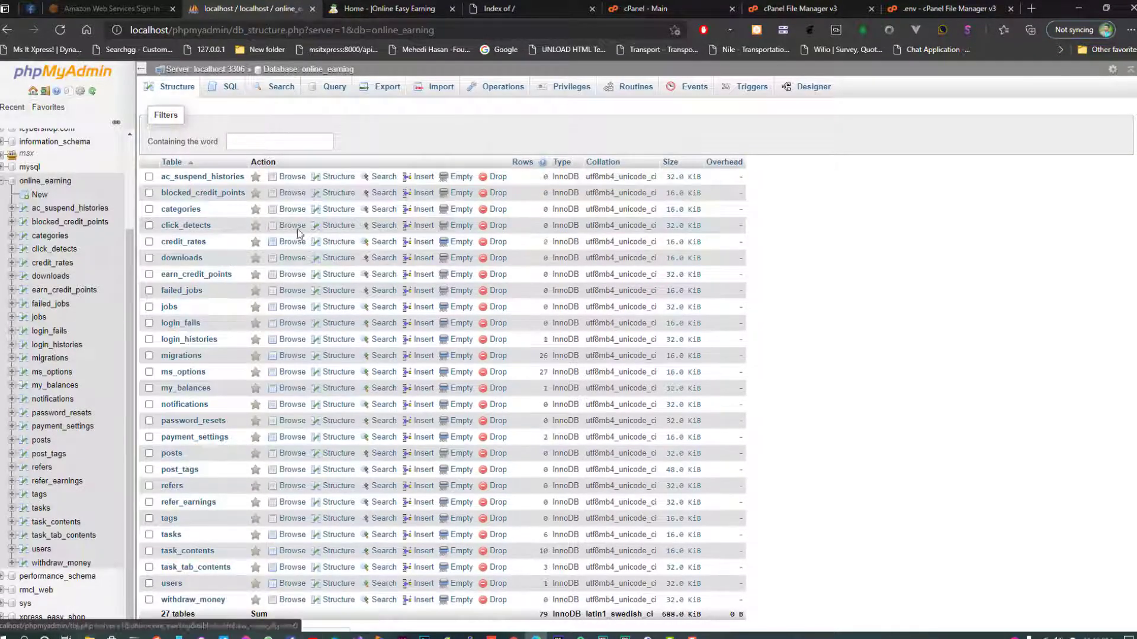
left_click(388, 87)
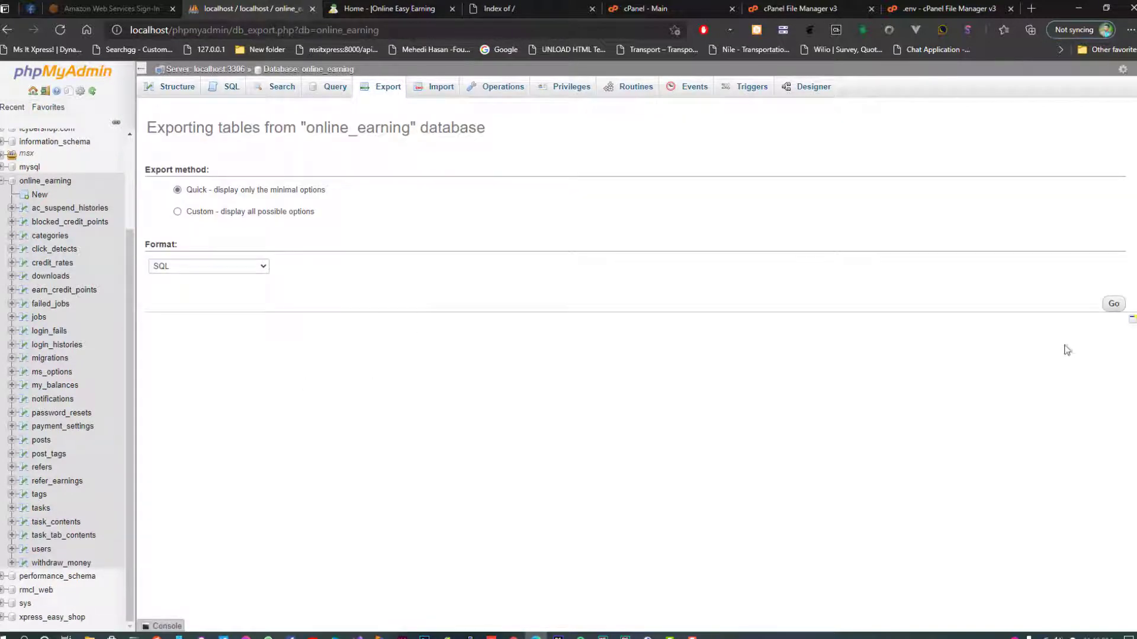
left_click(1111, 305)
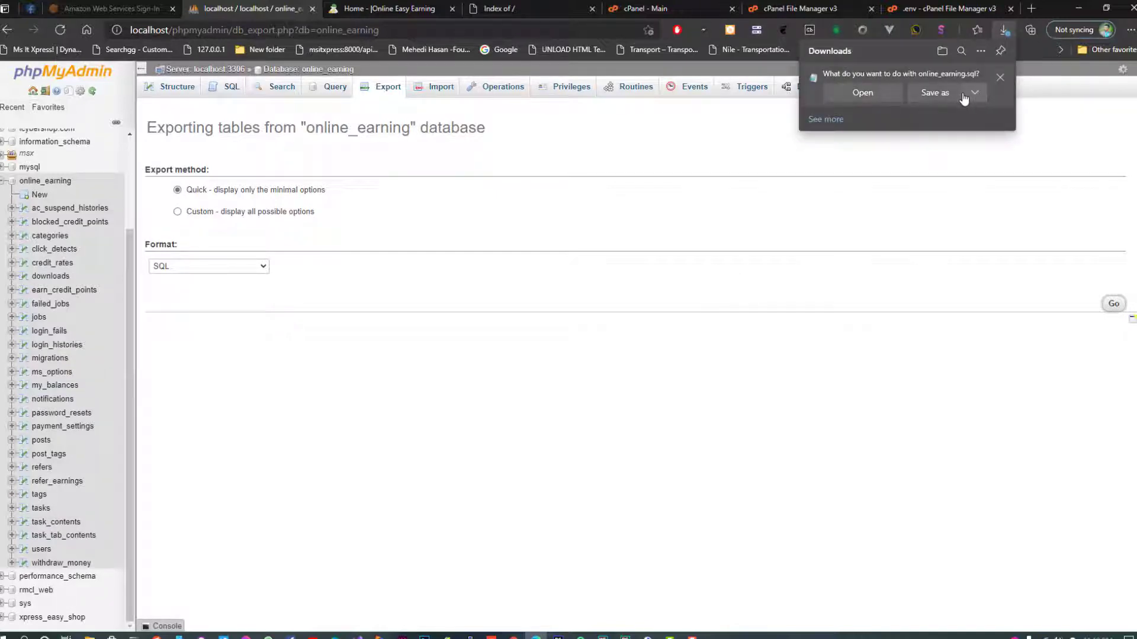
left_click(960, 95)
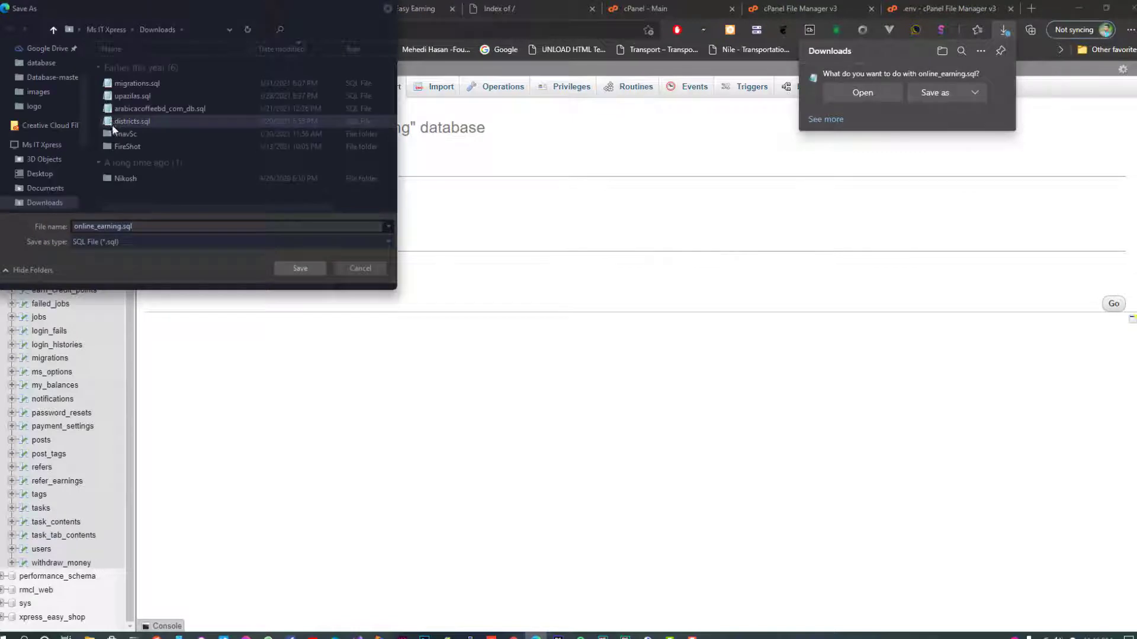
left_click(52, 178)
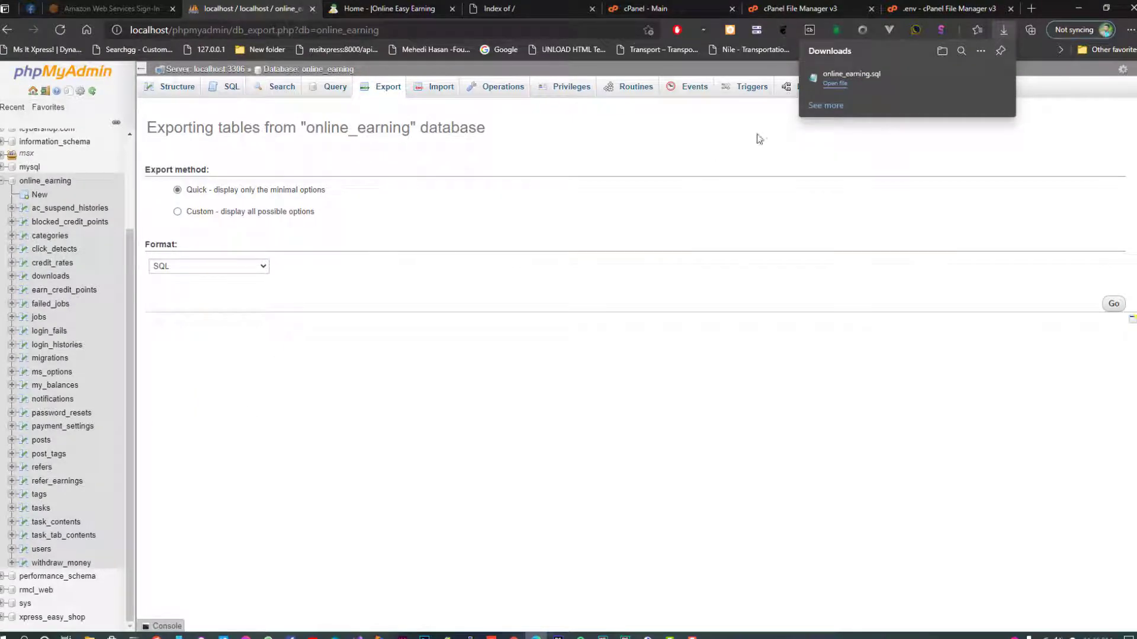
Return to the cPanel main page, search its functions for "my" and open MySQL Databases.
left_click(799, 8)
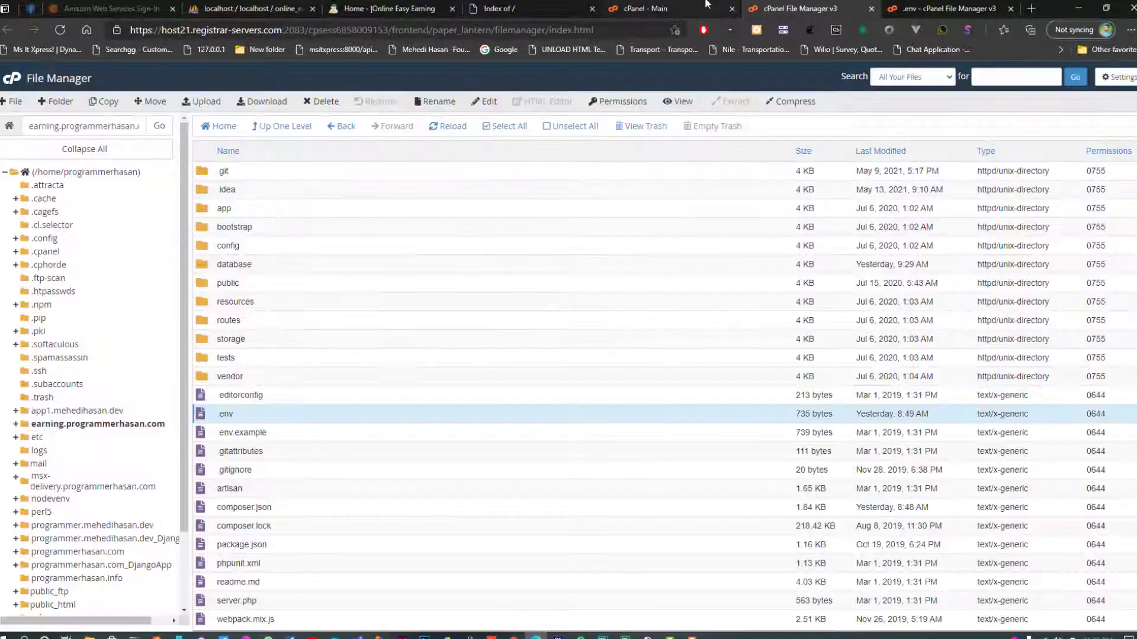
left_click(706, 4)
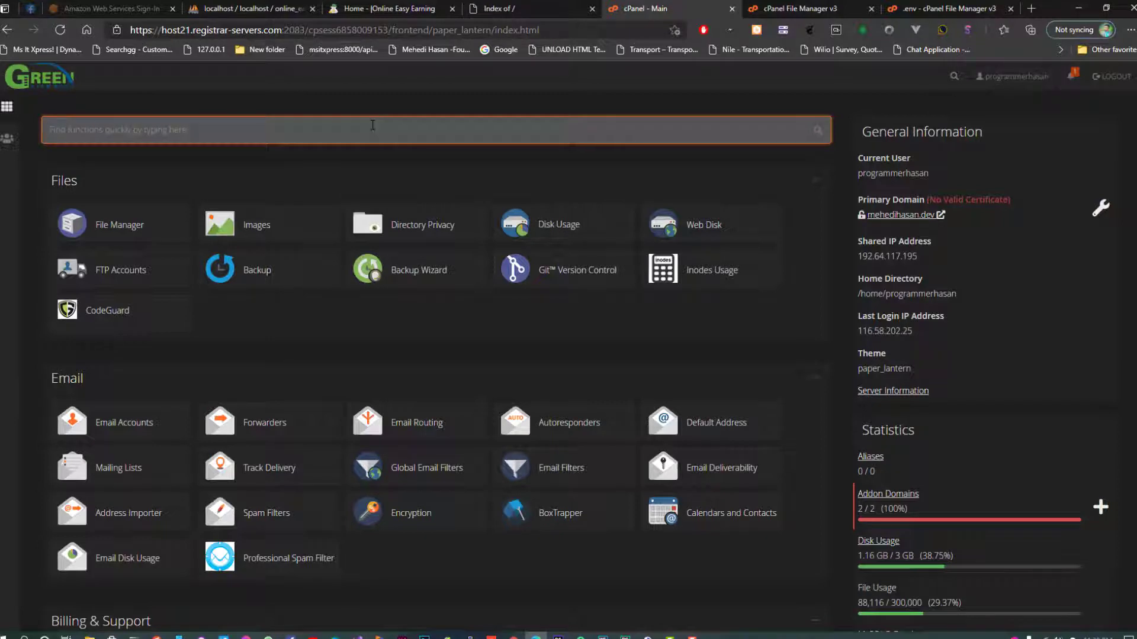
type("php")
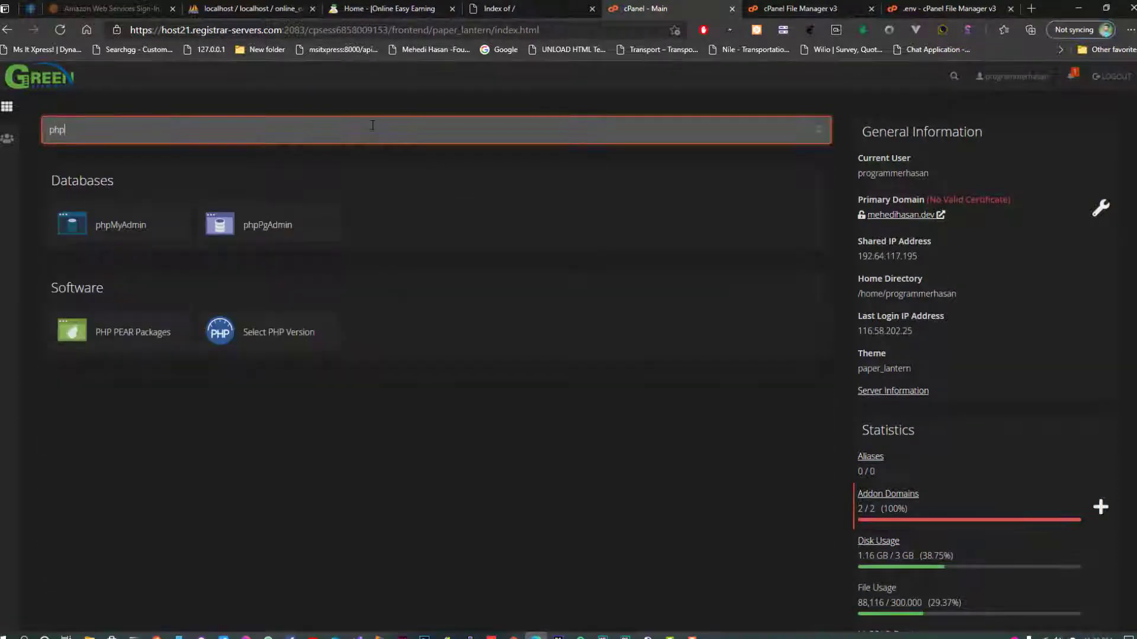
key("ctrl+a")
type("my")
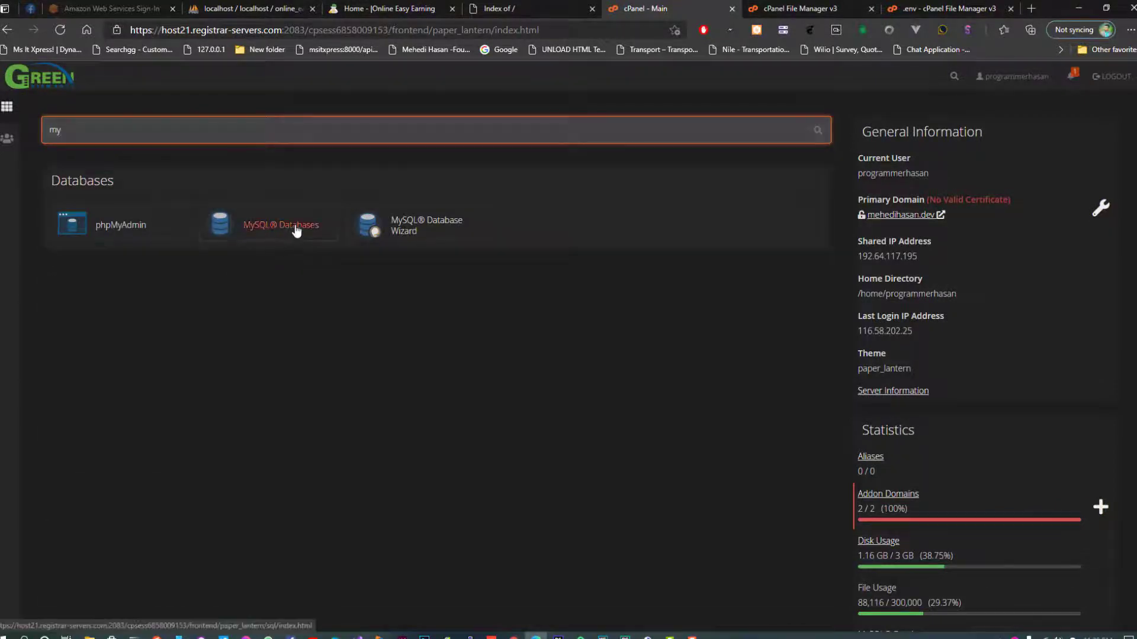
left_click(293, 230)
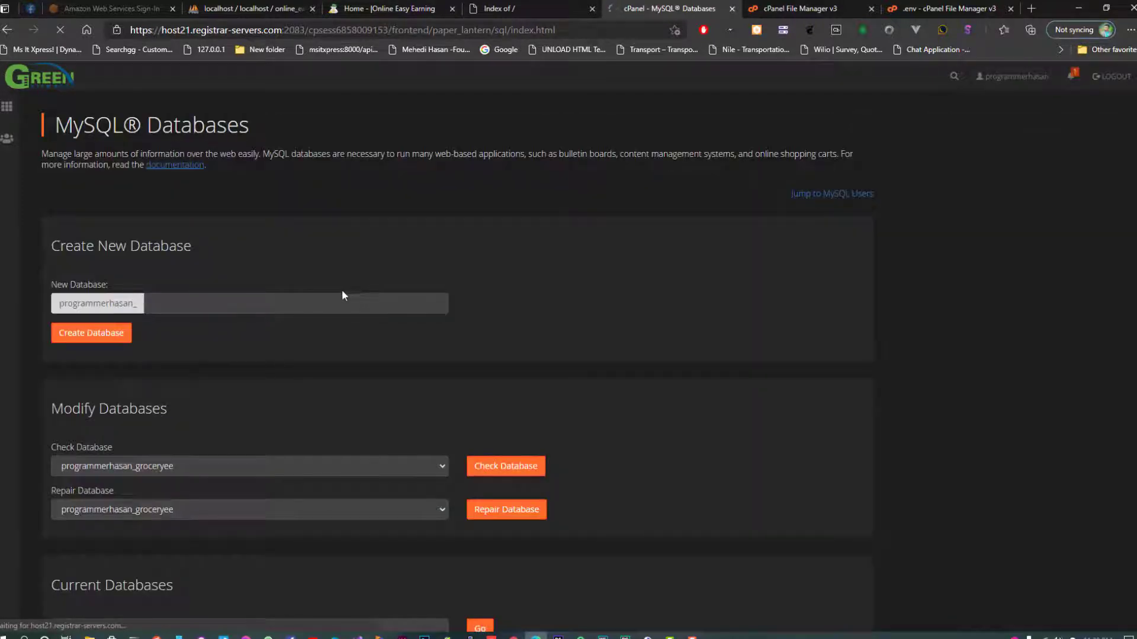
Create a new MySQL database named earningApp and select its full prefixed name in the current databases list.
left_click(238, 305)
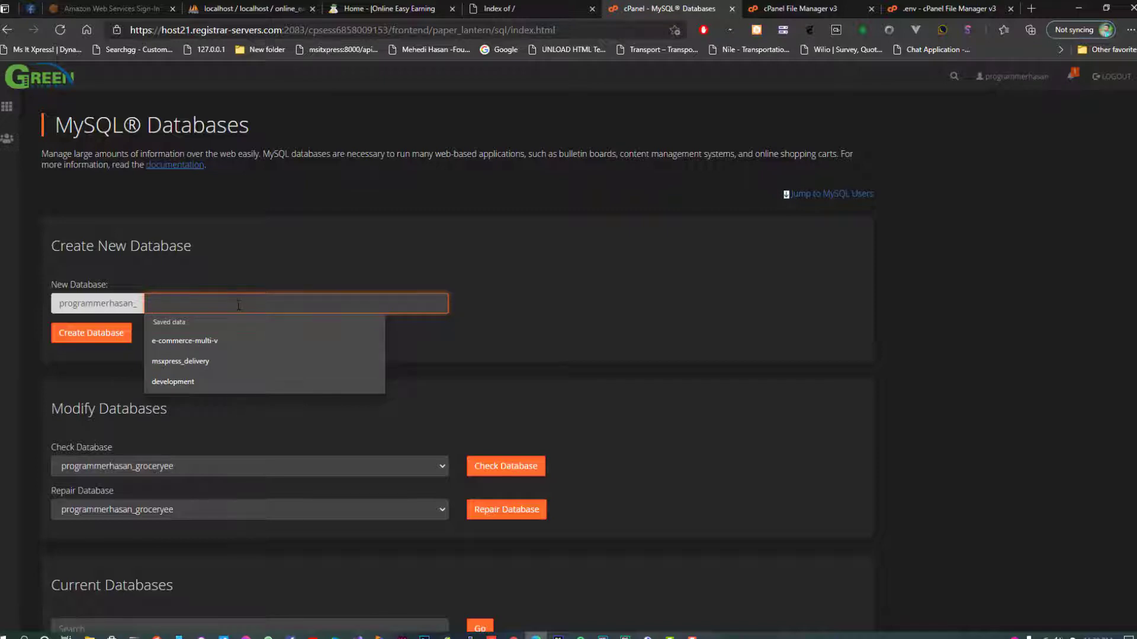
type("ear")
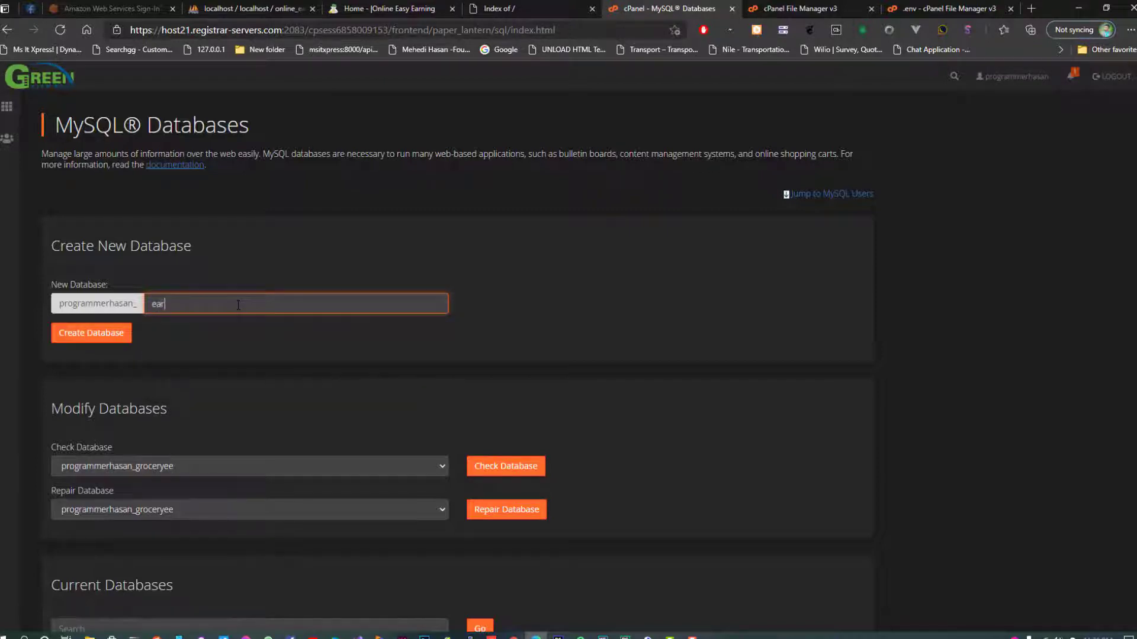
type("ningApp")
left_click(93, 334)
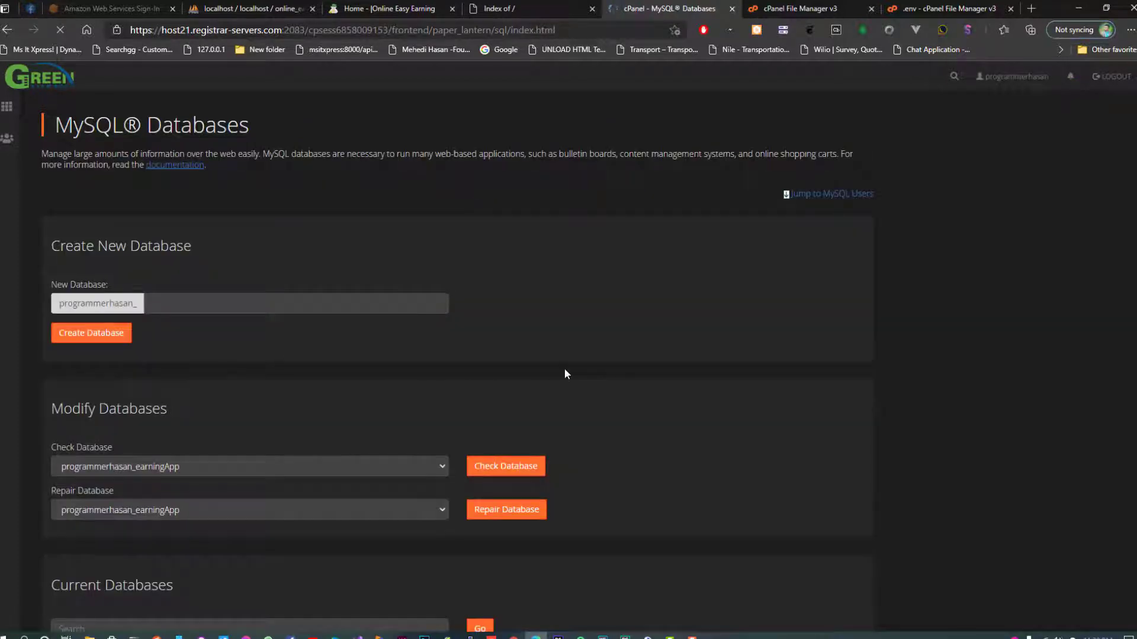
scroll(698, 405, "down", 5)
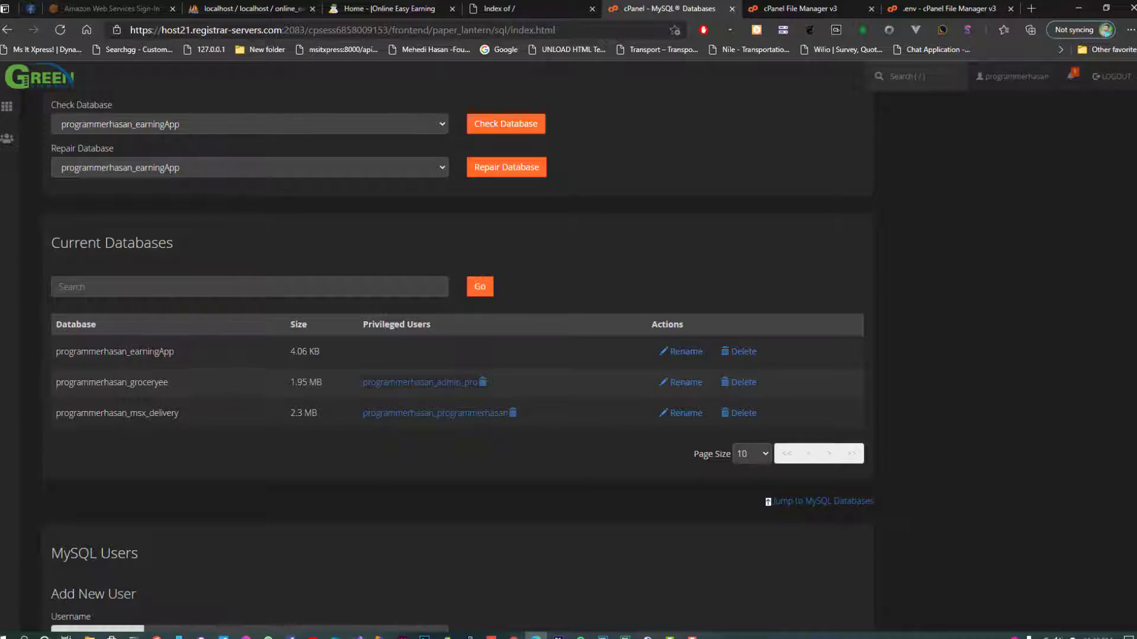
double_click(152, 351)
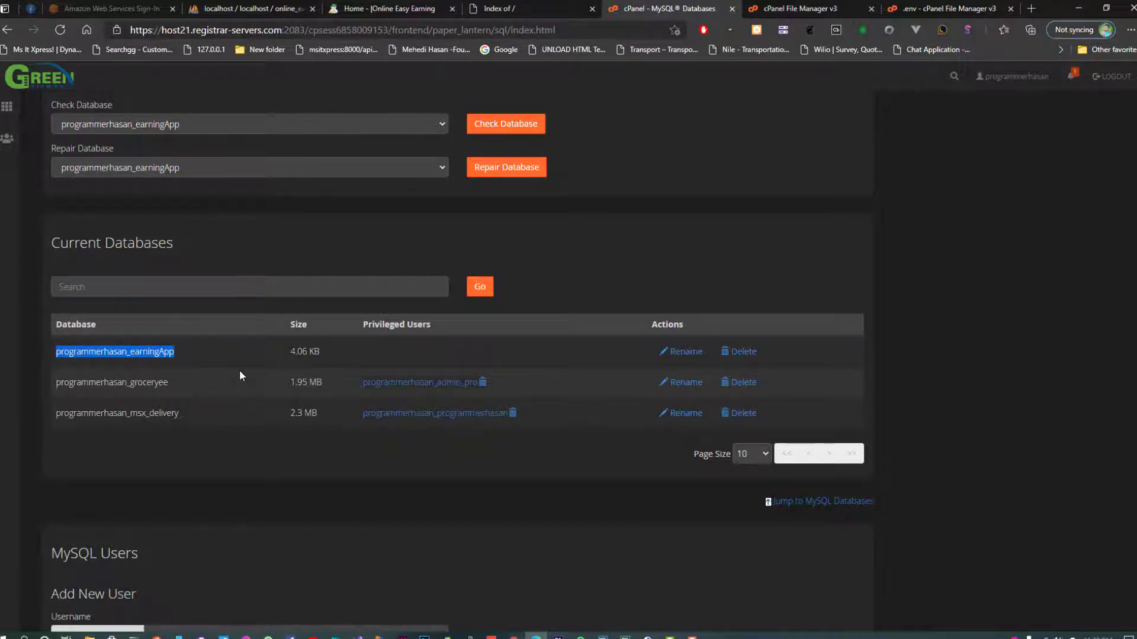
Enter earningApp as the new MySQL user's name, then generate a password, acknowledge that it is saved and copy it.
scroll(202, 381, "down", 7)
left_click(236, 201)
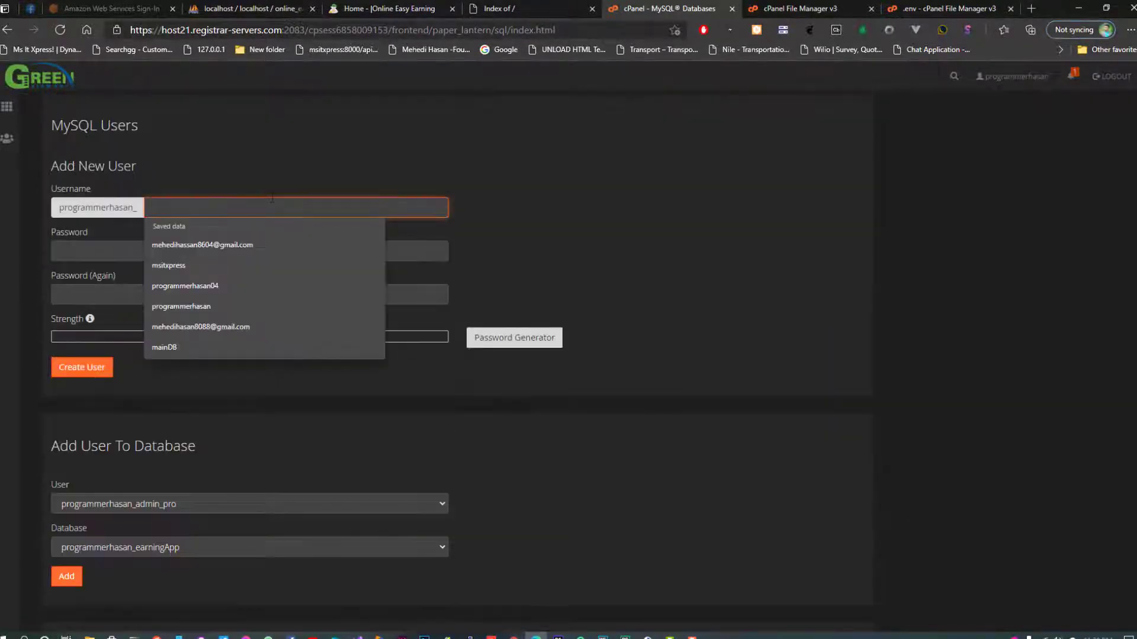
type("earningApp")
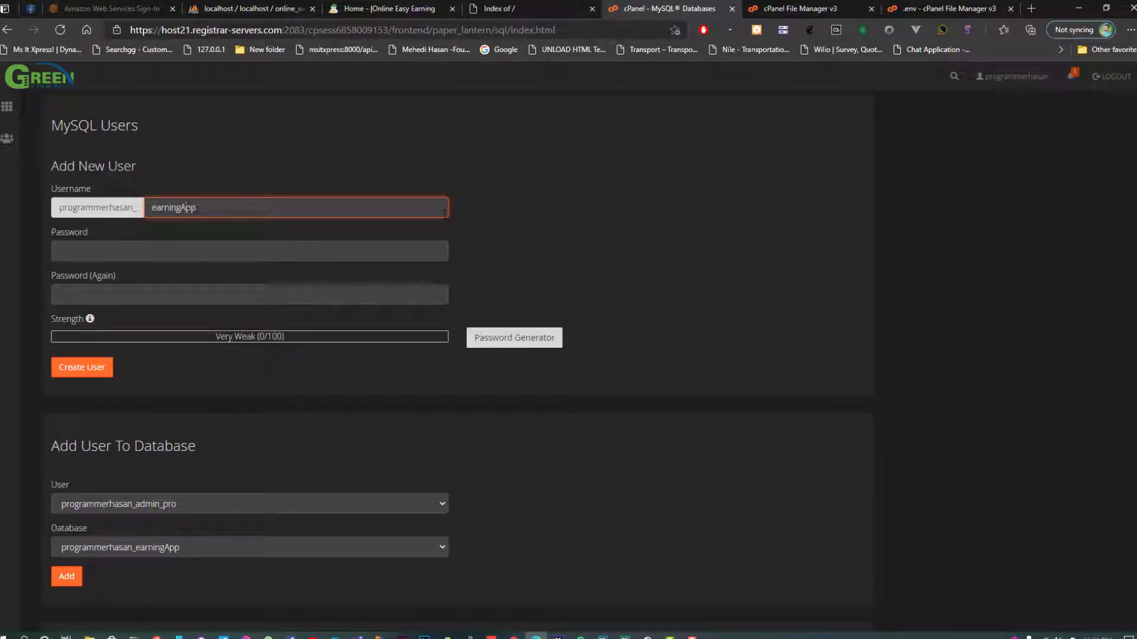
left_click(552, 336)
left_click_drag(555, 308, 450, 312)
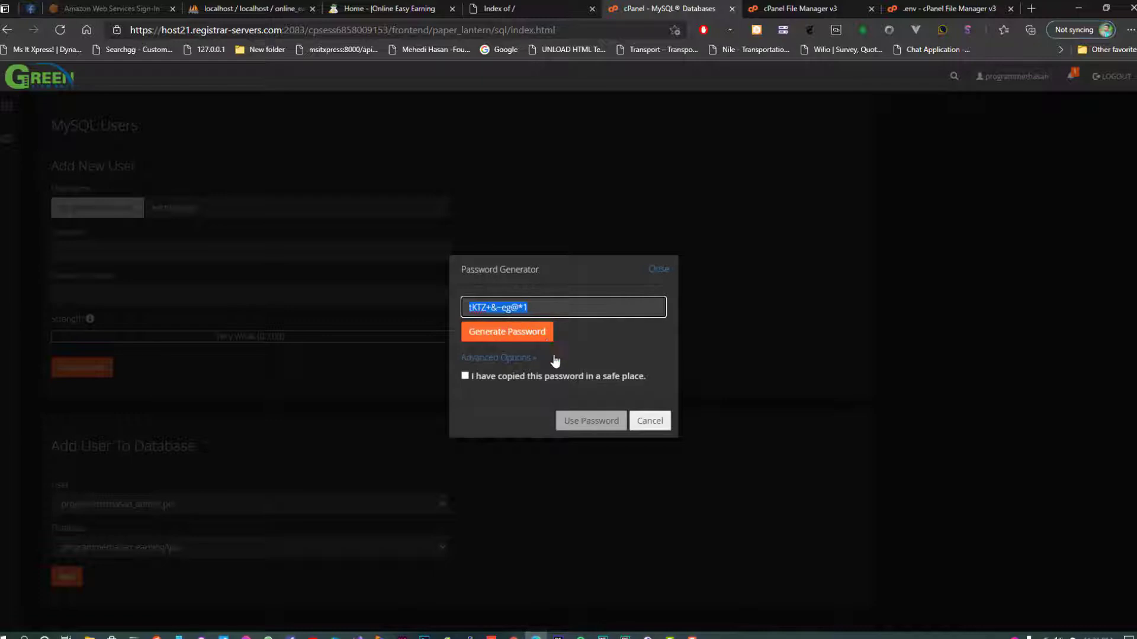
left_click(467, 379)
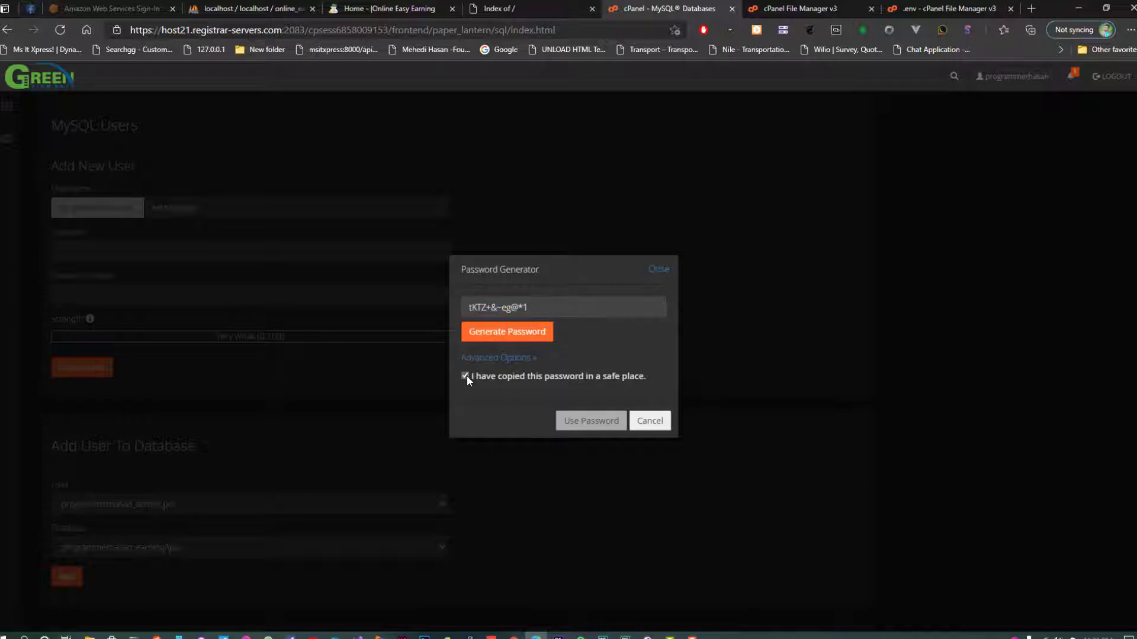
left_click(544, 307)
key("ctrl+c")
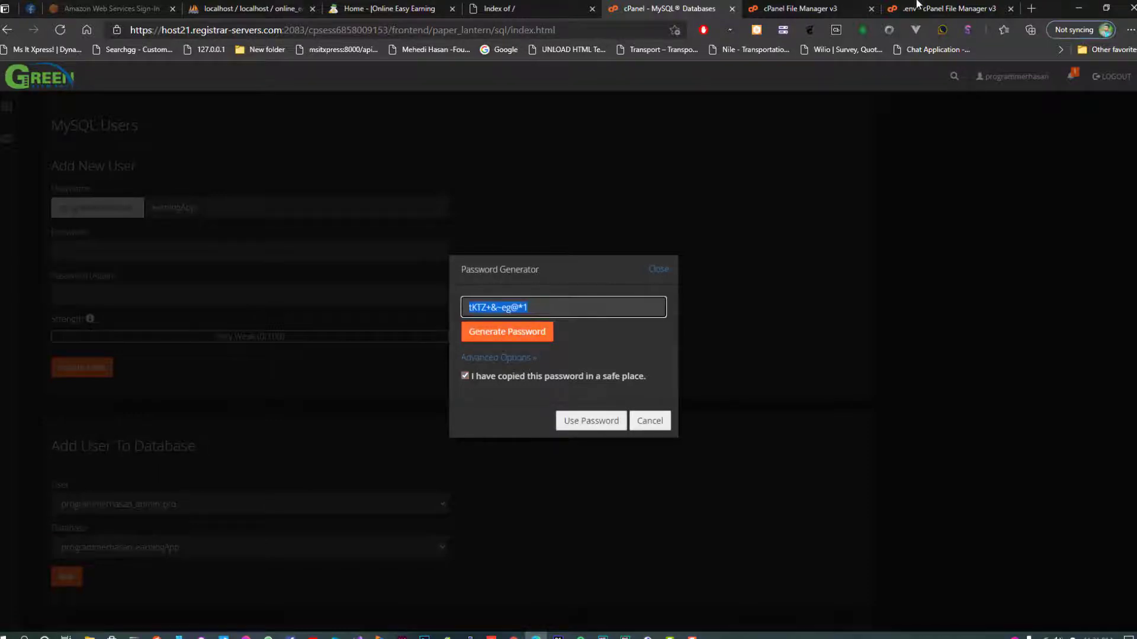
Replace the DB_PASSWORD value in the .env file with the copied database password and save the file.
left_click(916, 4)
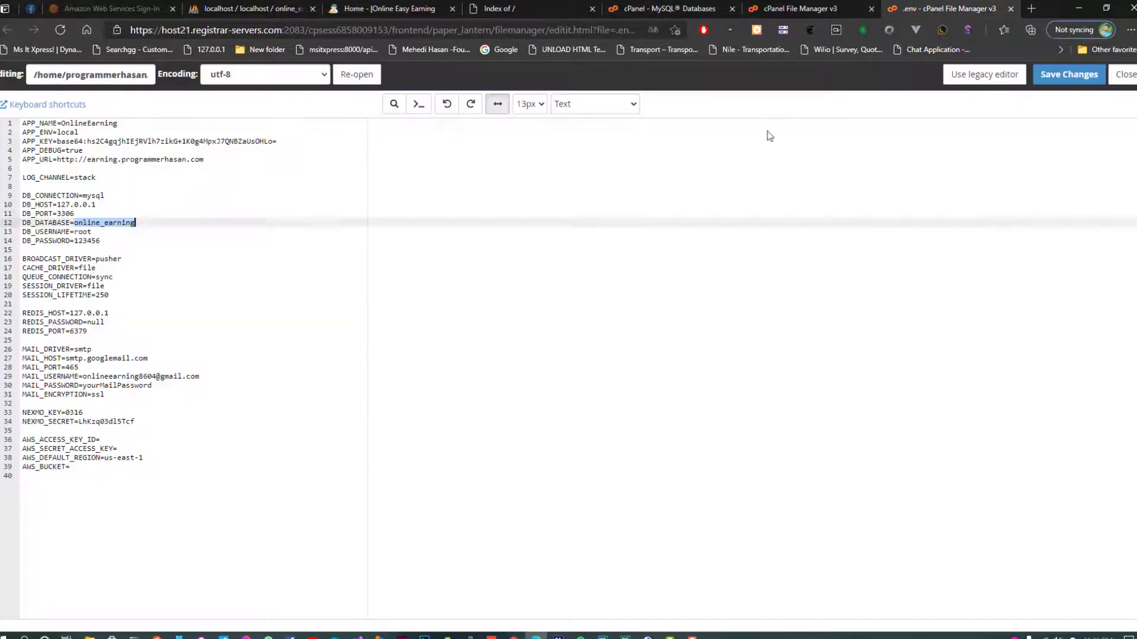
double_click(88, 232)
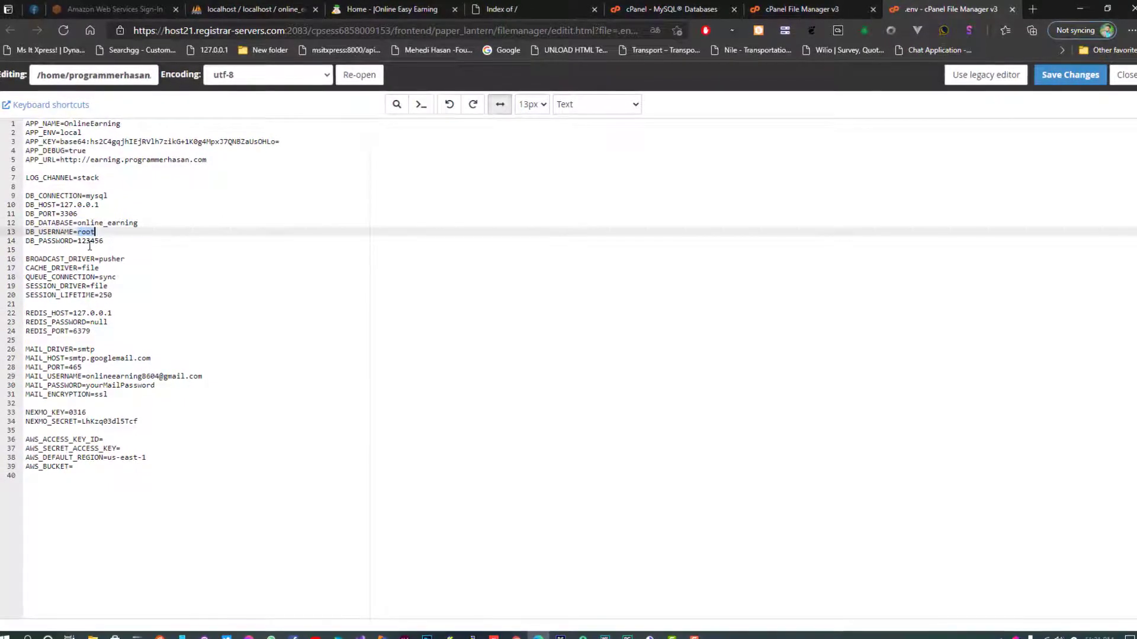
double_click(89, 241)
key("ctrl+v")
left_click(191, 235)
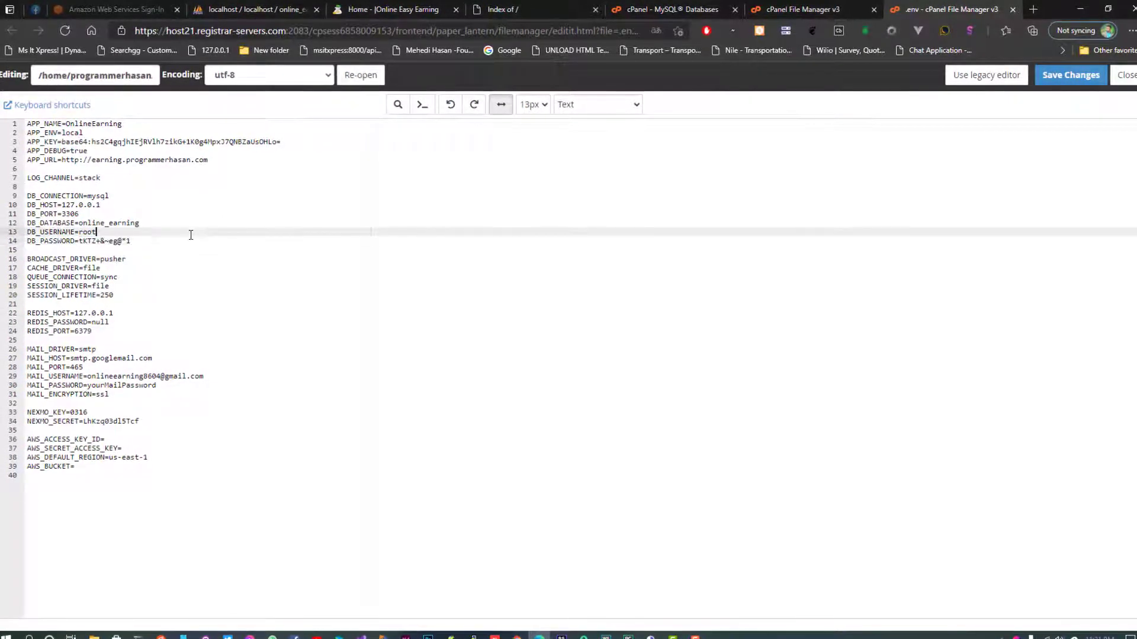
left_click(1071, 75)
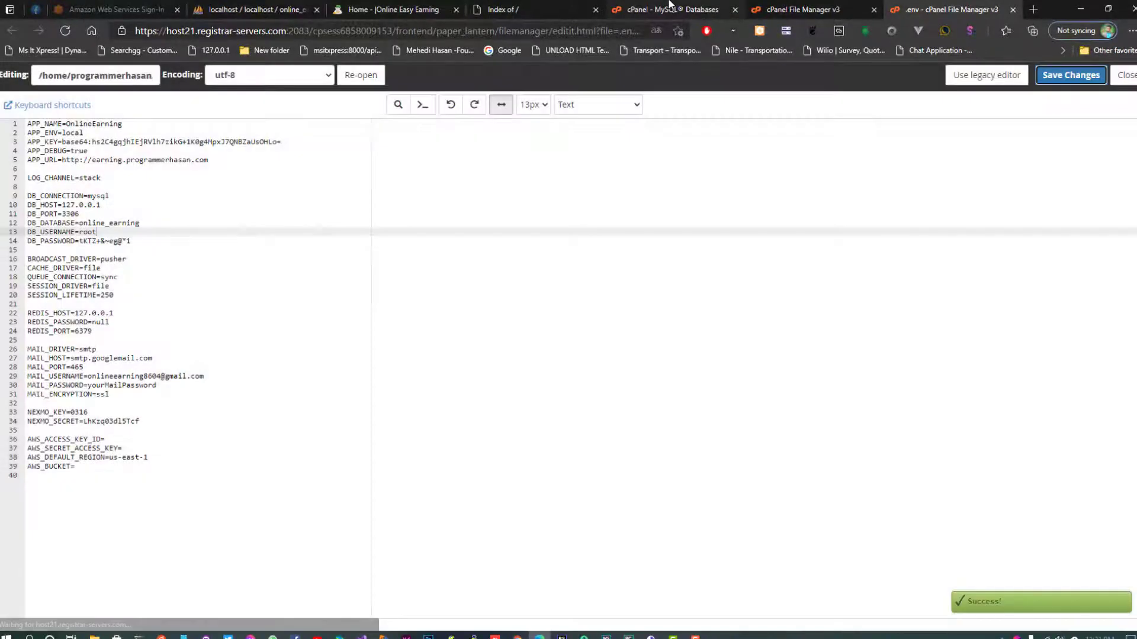
Use the generated password for the new MySQL user, create the earningApp user and return to the MySQL Databases page.
left_click(669, 10)
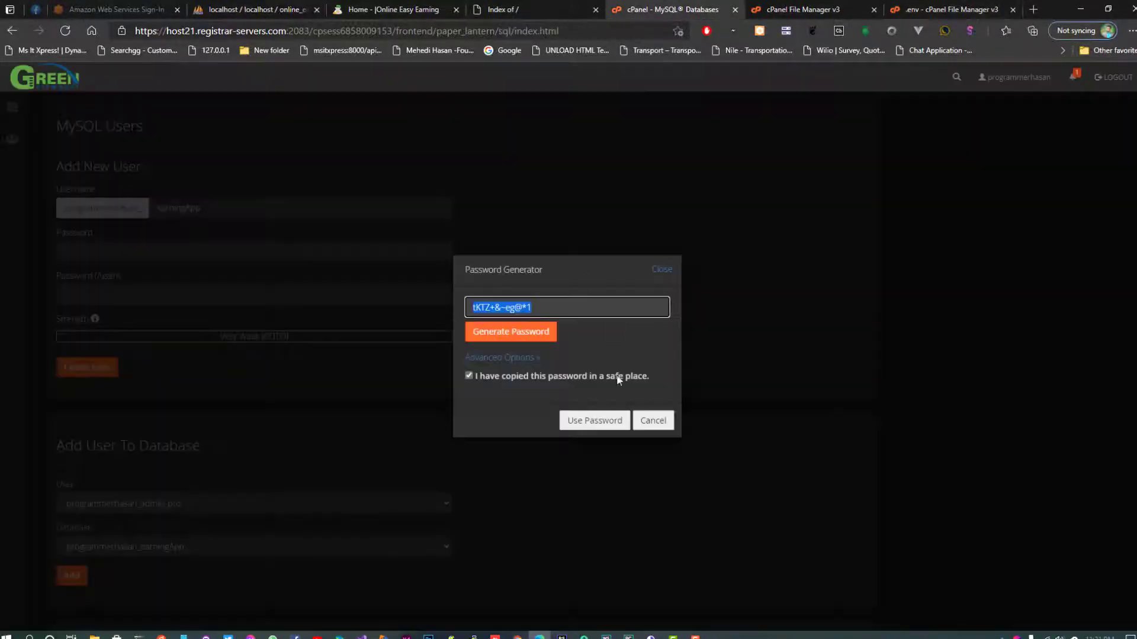
left_click(605, 423)
left_click(87, 367)
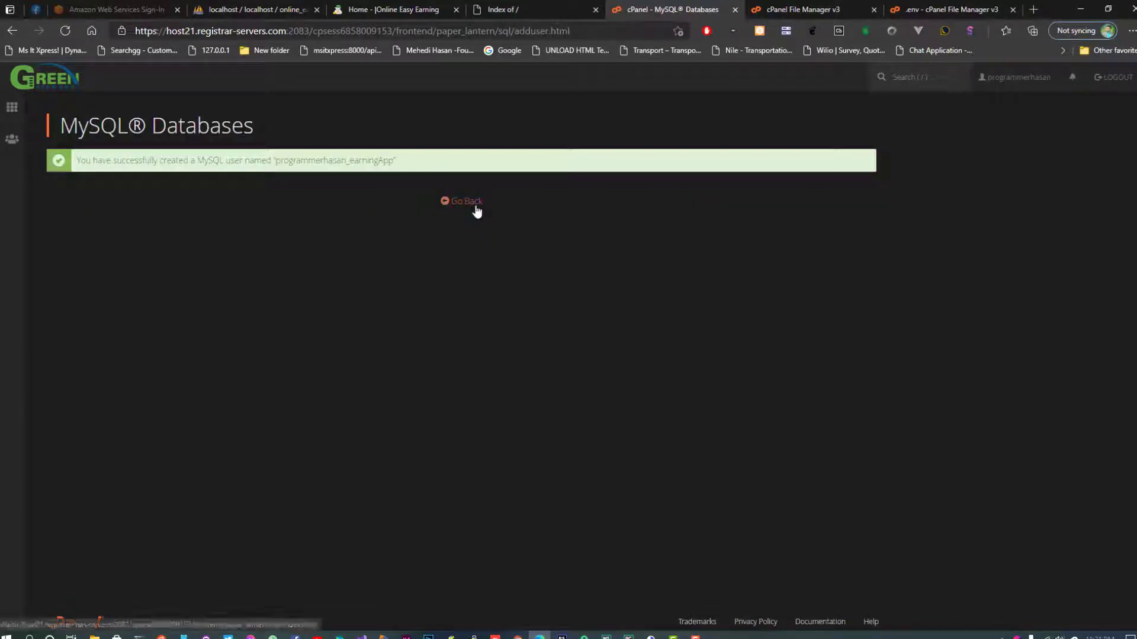
left_click(475, 206)
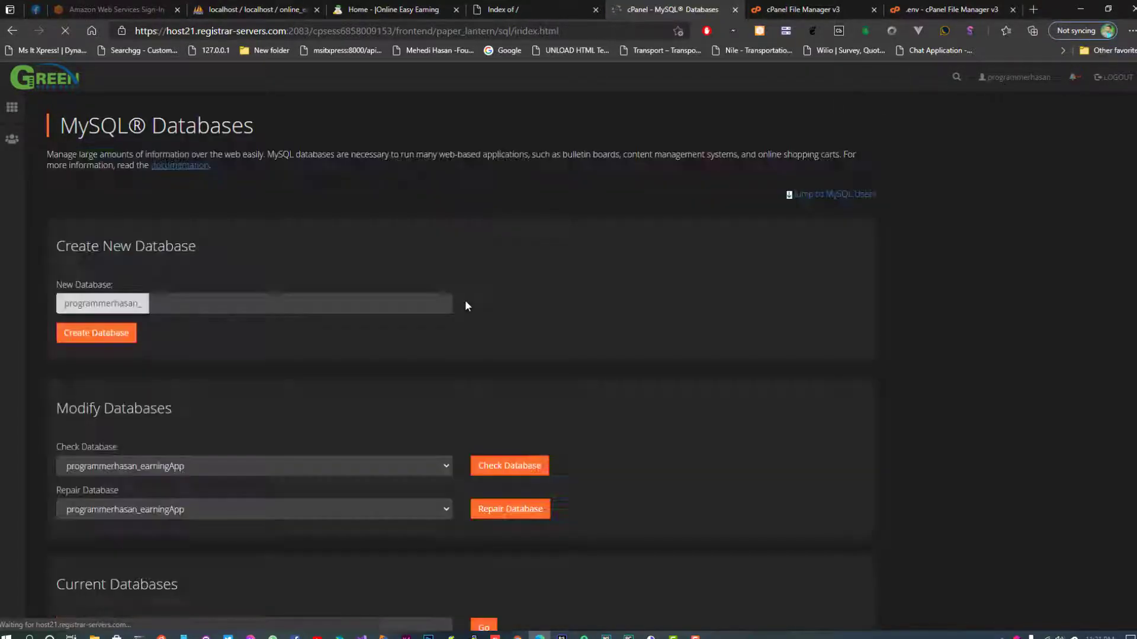
Examine the current users list and the privileged users of the earningApp database.
scroll(406, 382, "down", 12)
scroll(604, 479, "down", 4)
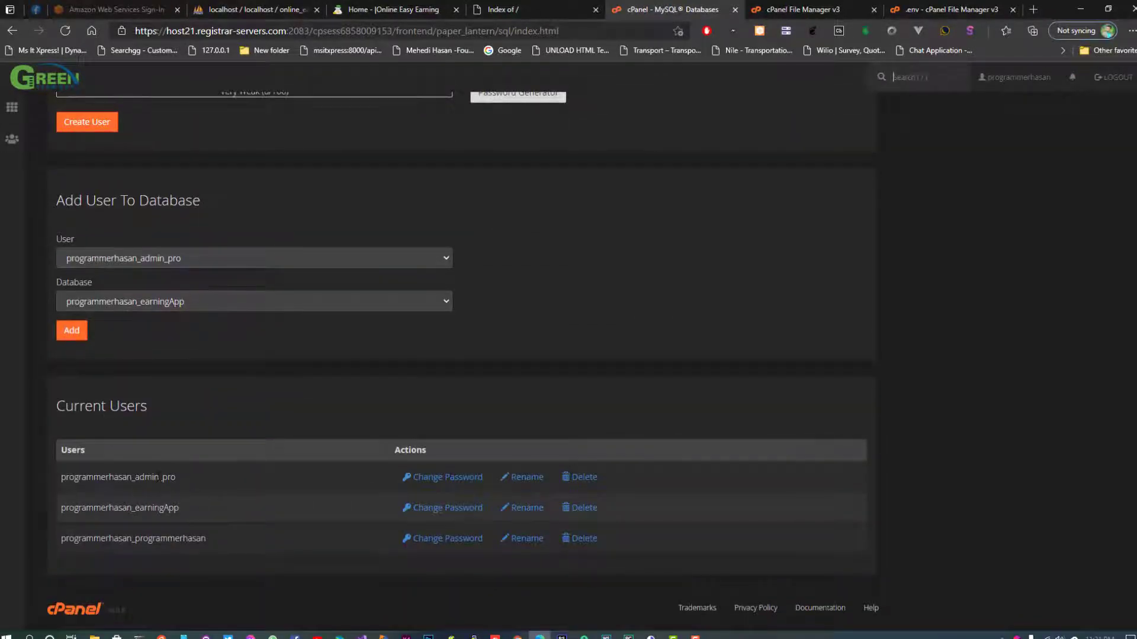
double_click(172, 477)
double_click(171, 508)
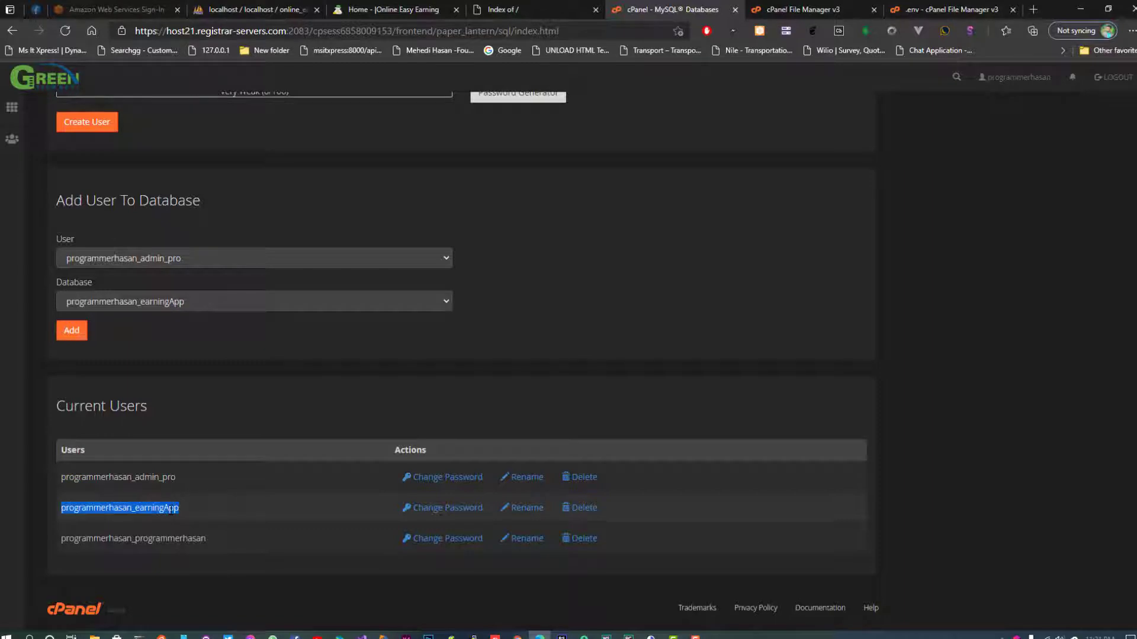
double_click(168, 507)
scroll(244, 494, "up", 5)
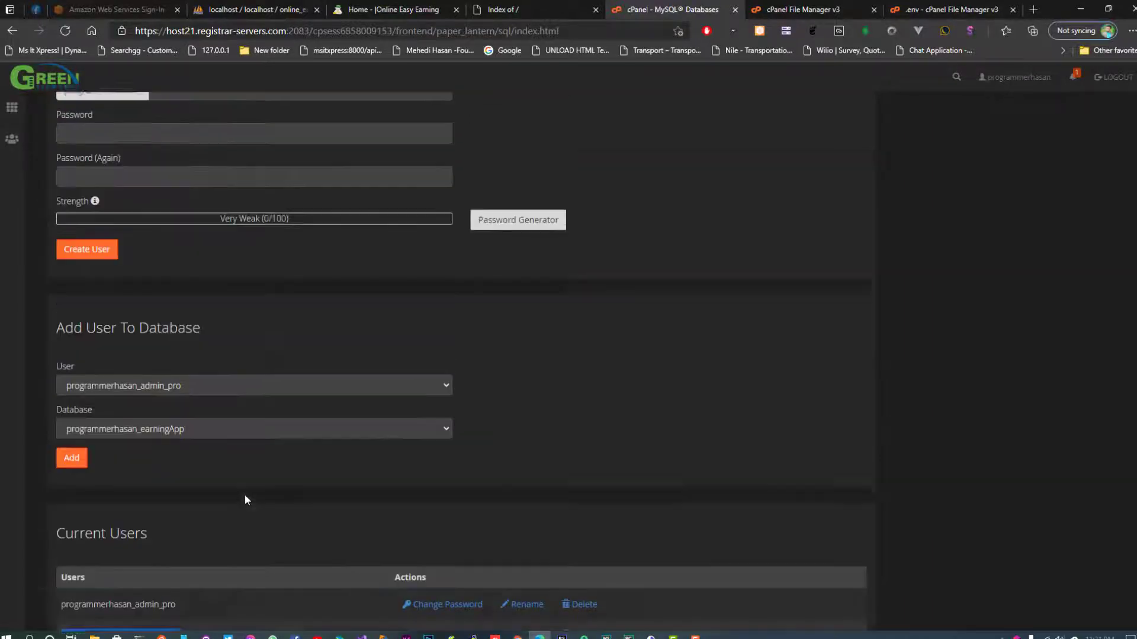
scroll(508, 493, "down", 4)
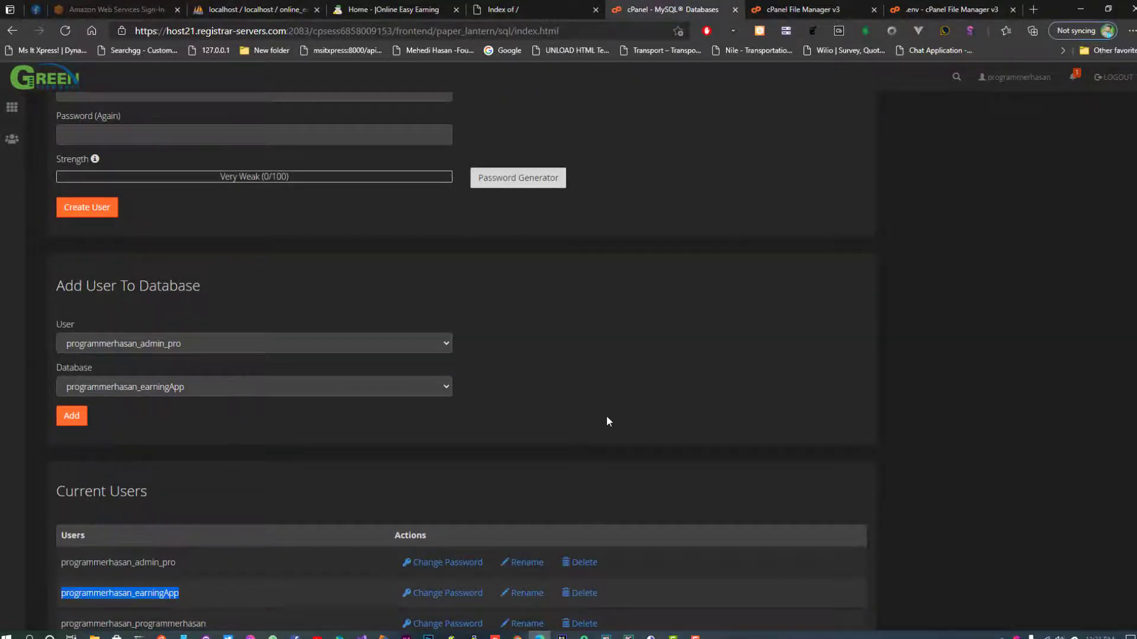
scroll(607, 416, "down", 2)
scroll(609, 413, "up", 8)
scroll(610, 416, "up", 1)
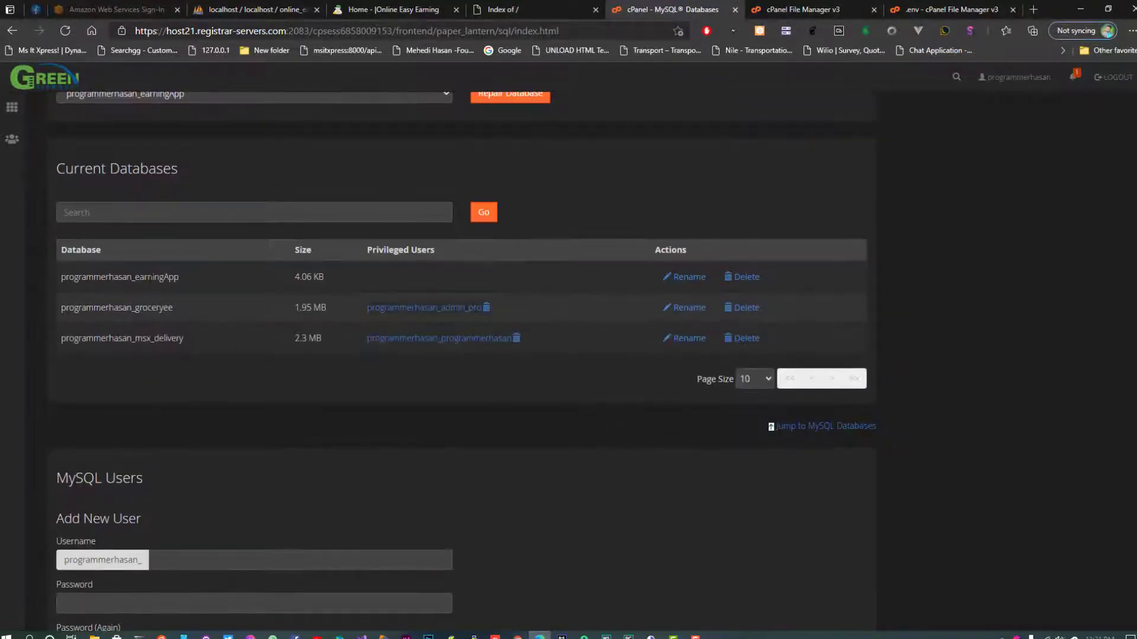
double_click(119, 283)
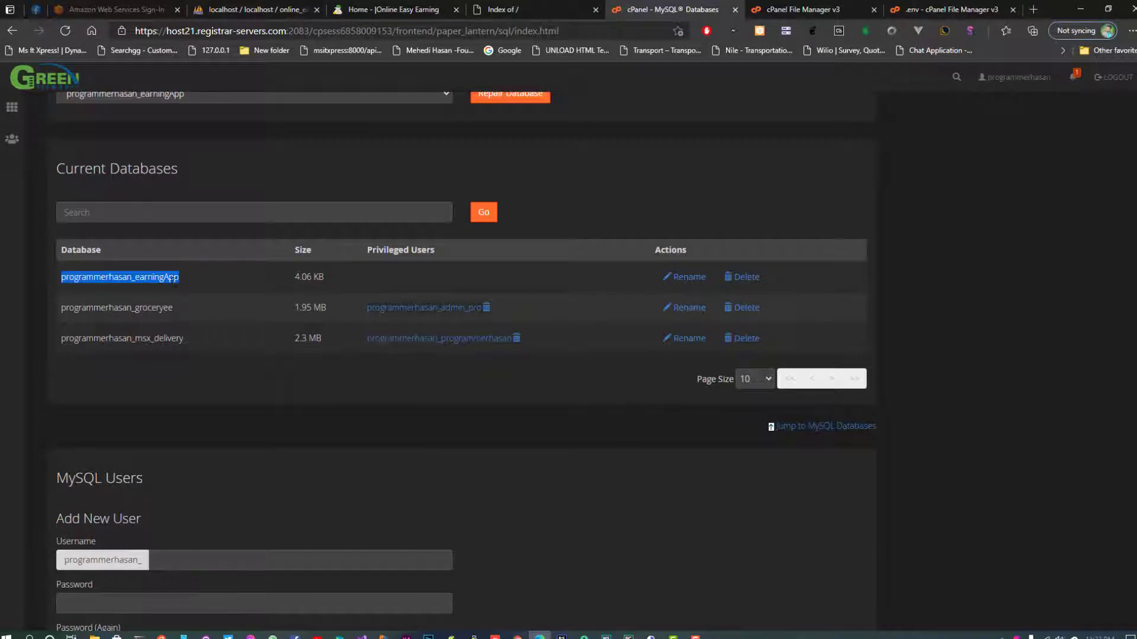
double_click(424, 251)
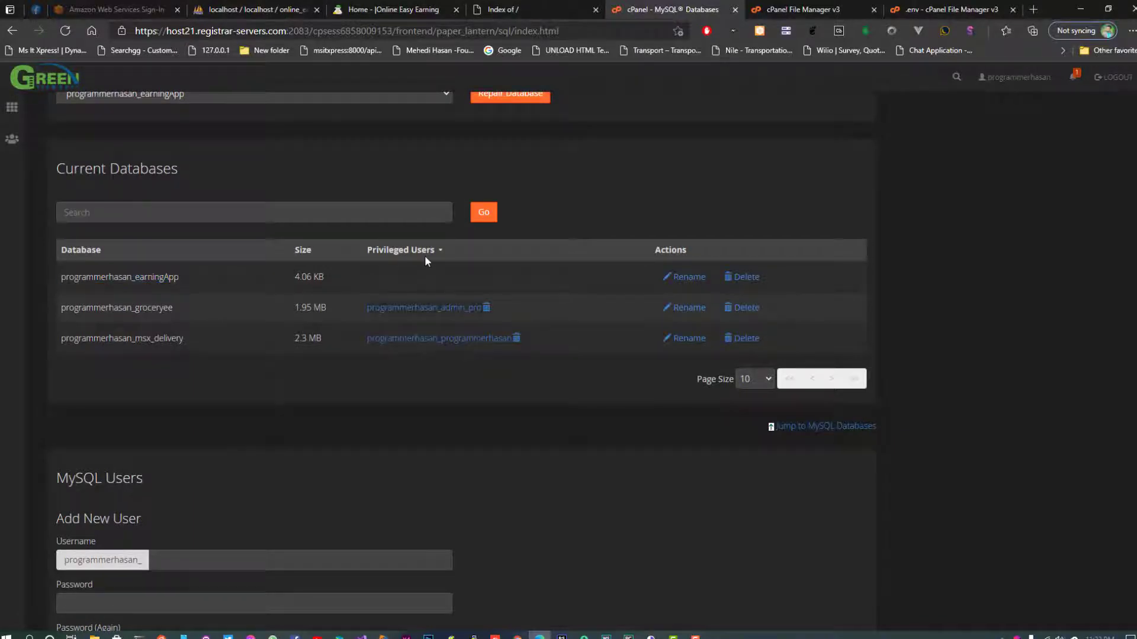
left_click(425, 250)
Add the earningApp user to the earningApp database and grant it ALL PRIVILEGES.
scroll(449, 491, "down", 8)
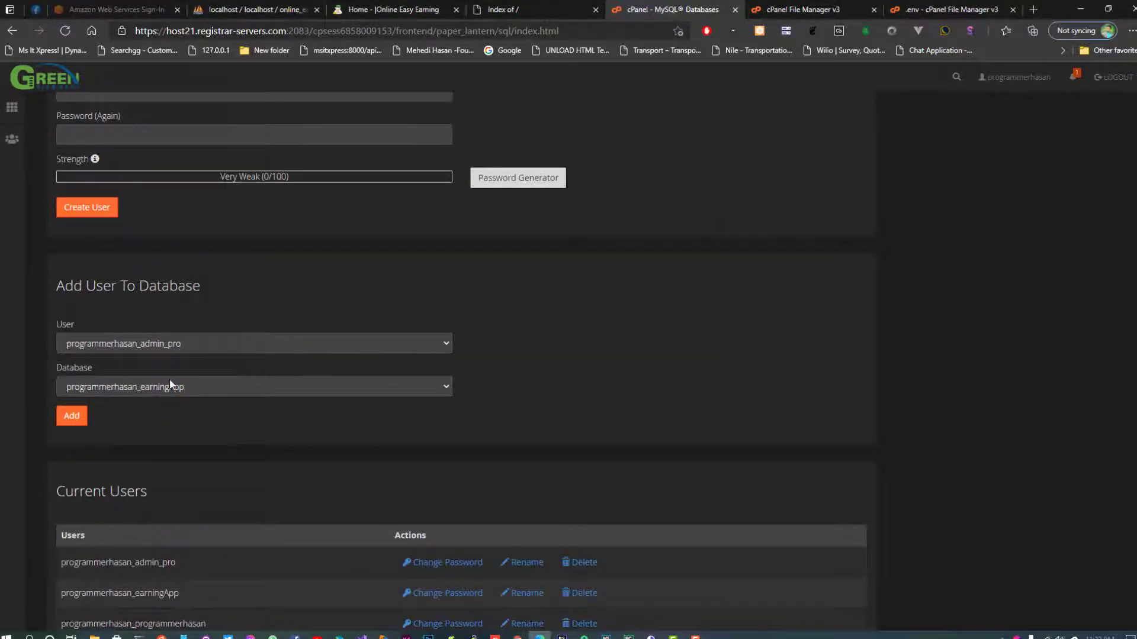
left_click(208, 388)
left_click(196, 407)
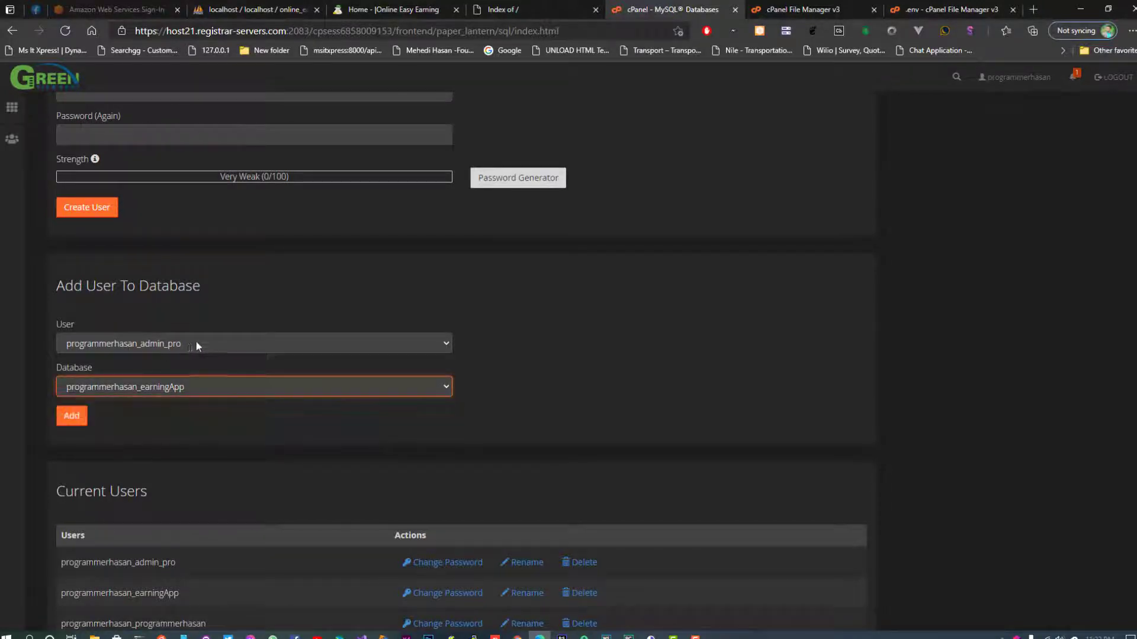
left_click(195, 343)
left_click(187, 375)
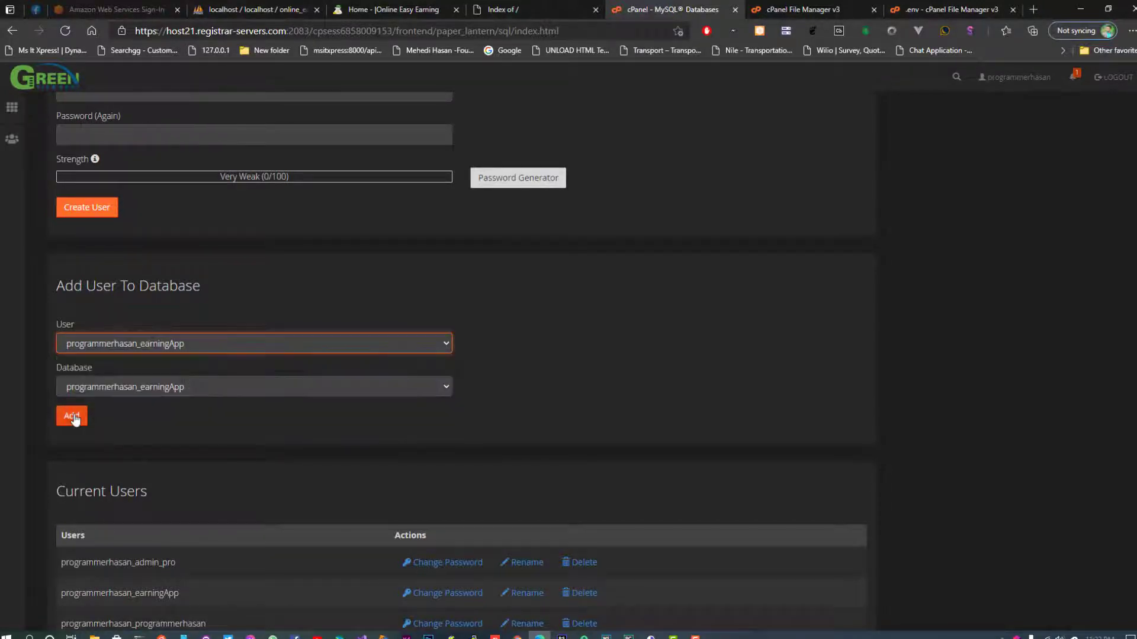
left_click(72, 415)
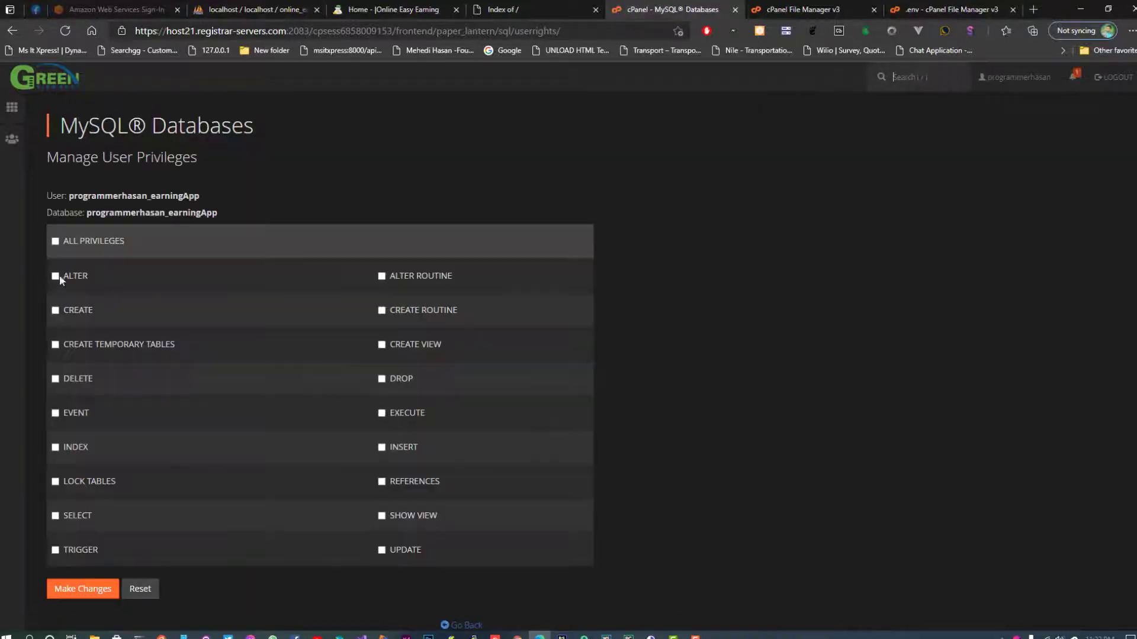
left_click(55, 241)
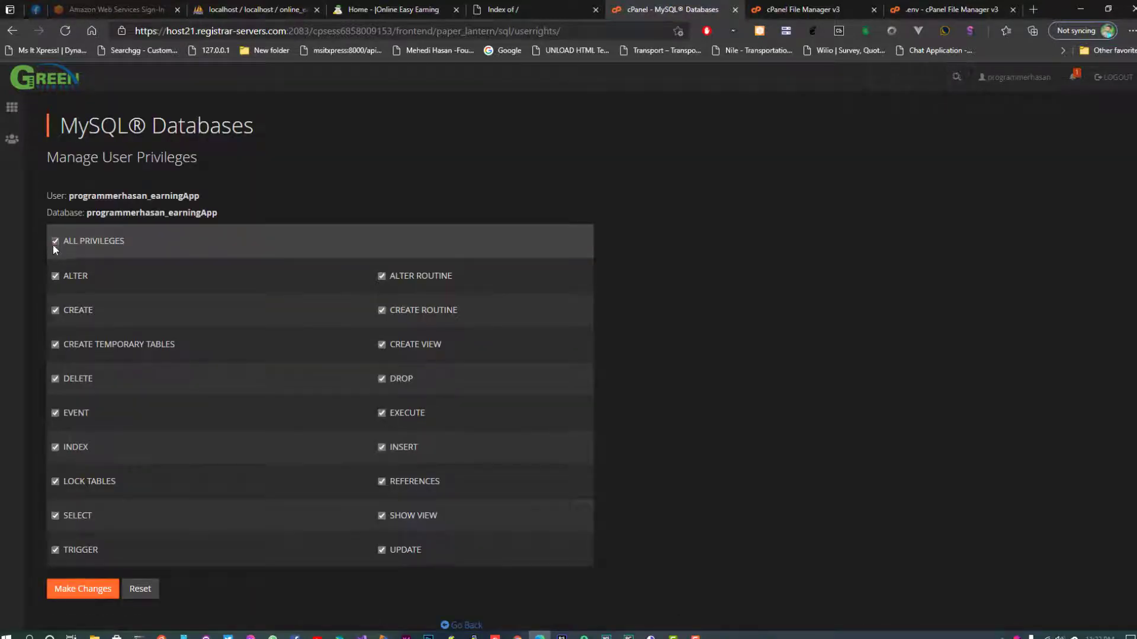
left_click(86, 588)
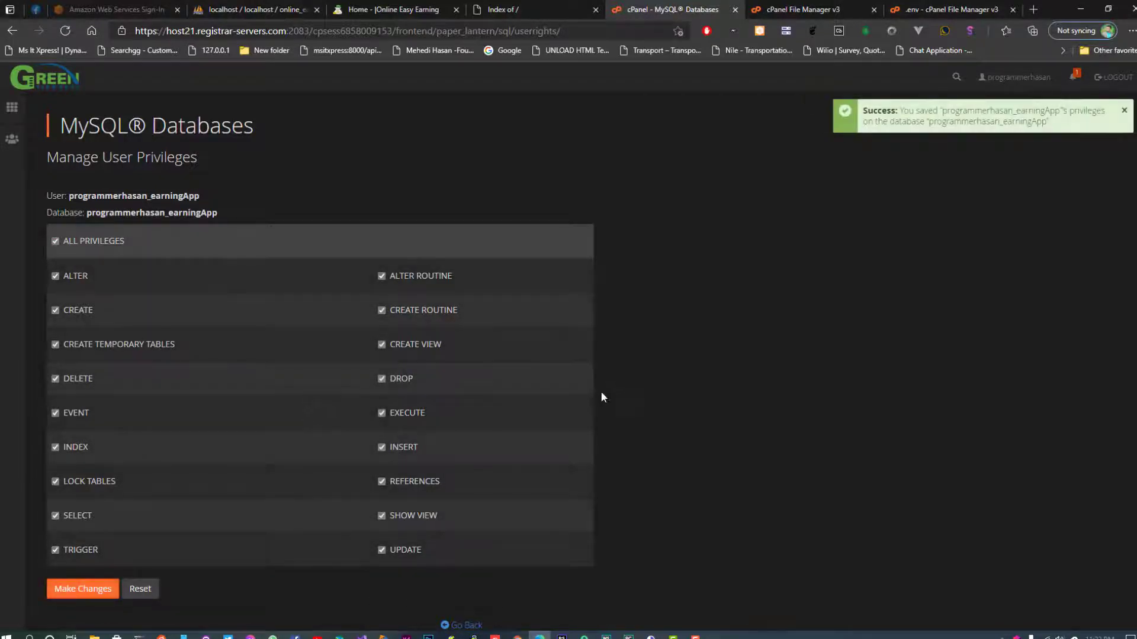
Copy the full prefixed earningApp user name from the privileges page into DB_USERNAME in the .env file.
left_click_drag(68, 196, 213, 202)
right_click(212, 203)
left_click(217, 212)
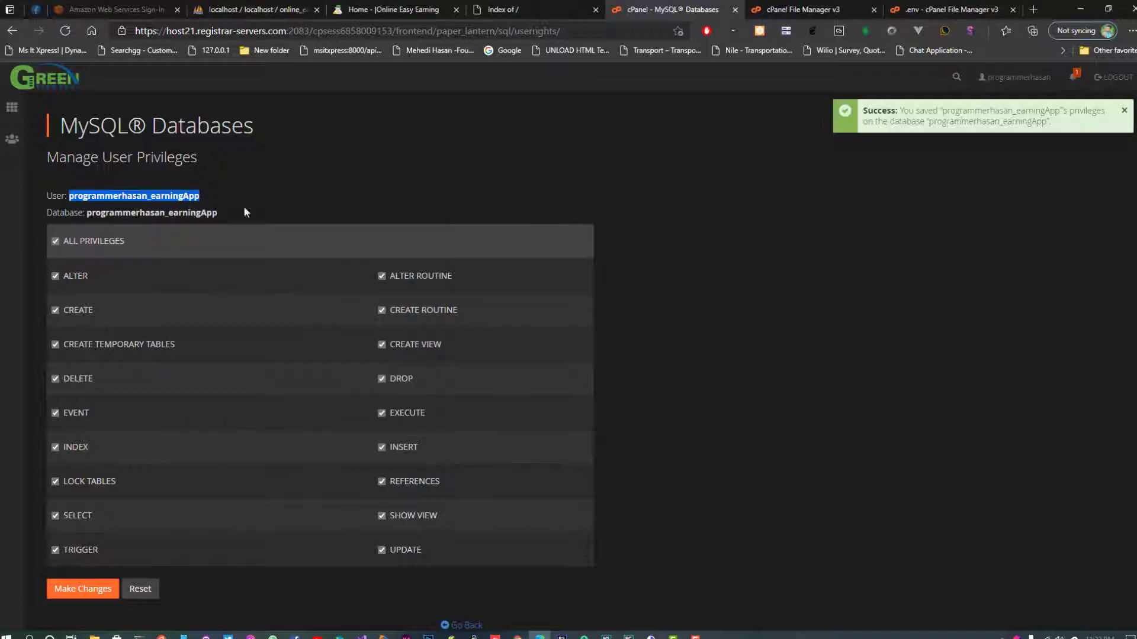
left_click(926, 7)
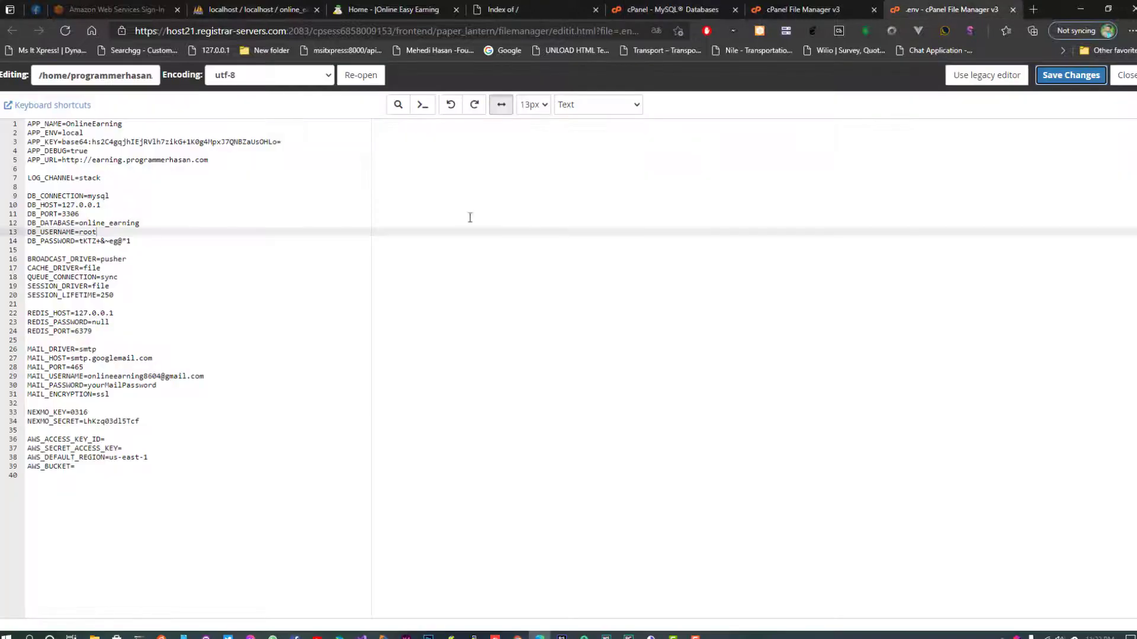
double_click(88, 231)
key("ctrl+v")
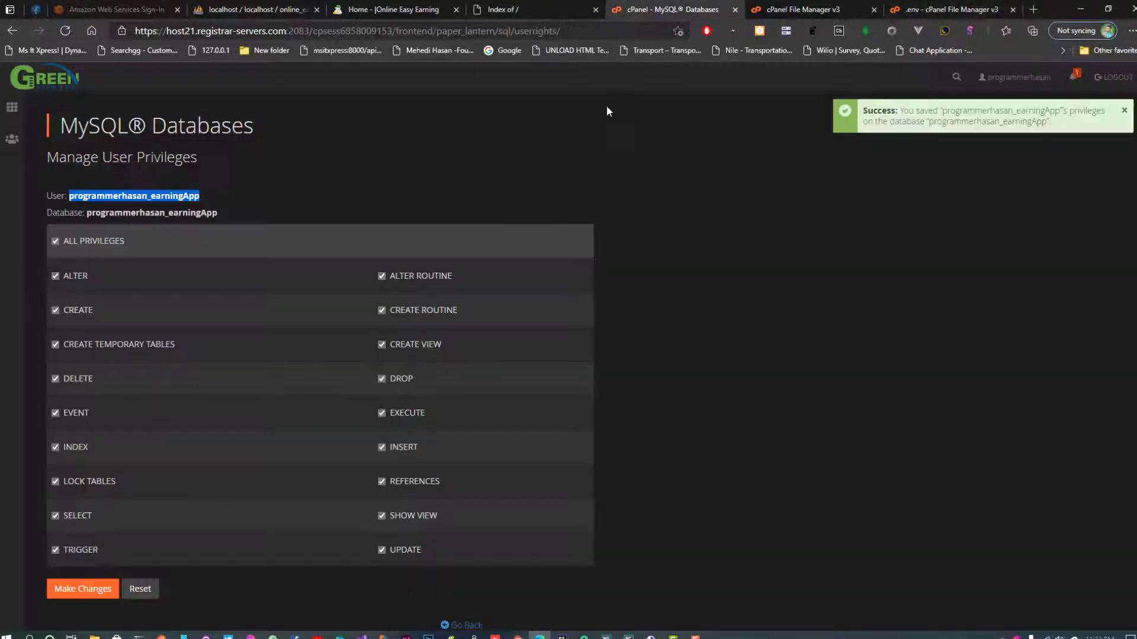
Copy the full prefixed earningApp database name into DB_DATABASE in the .env file and save the file.
left_click(693, 8)
left_click_drag(86, 214, 255, 221)
right_click(207, 215)
left_click(240, 227)
left_click(947, 9)
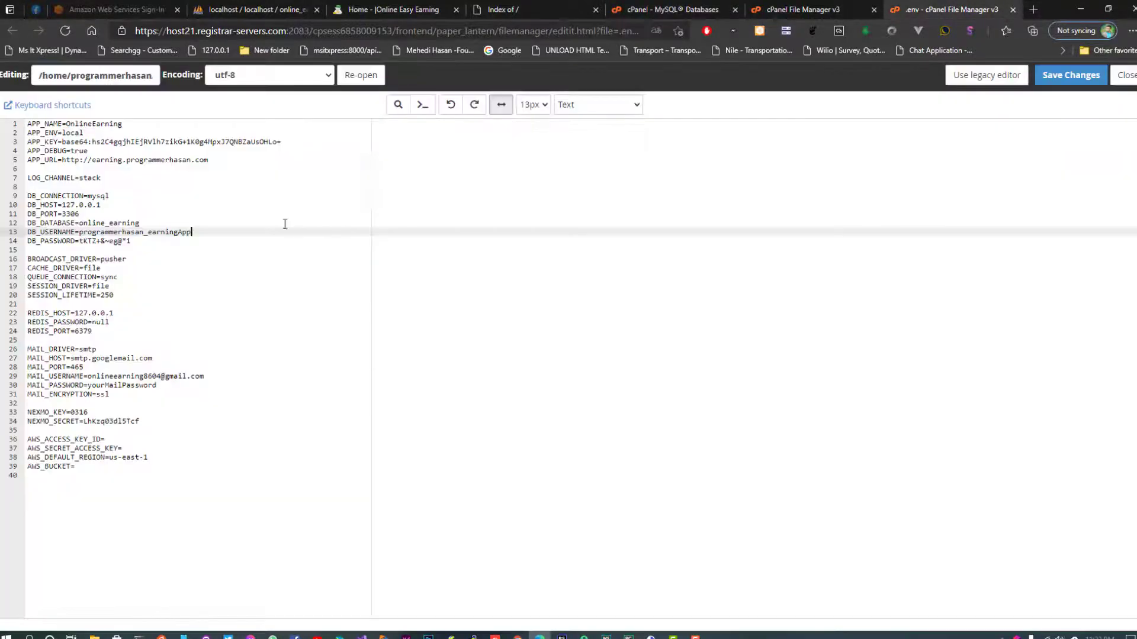
left_click(83, 224)
left_click_drag(78, 223, 275, 223)
key("ctrl+v")
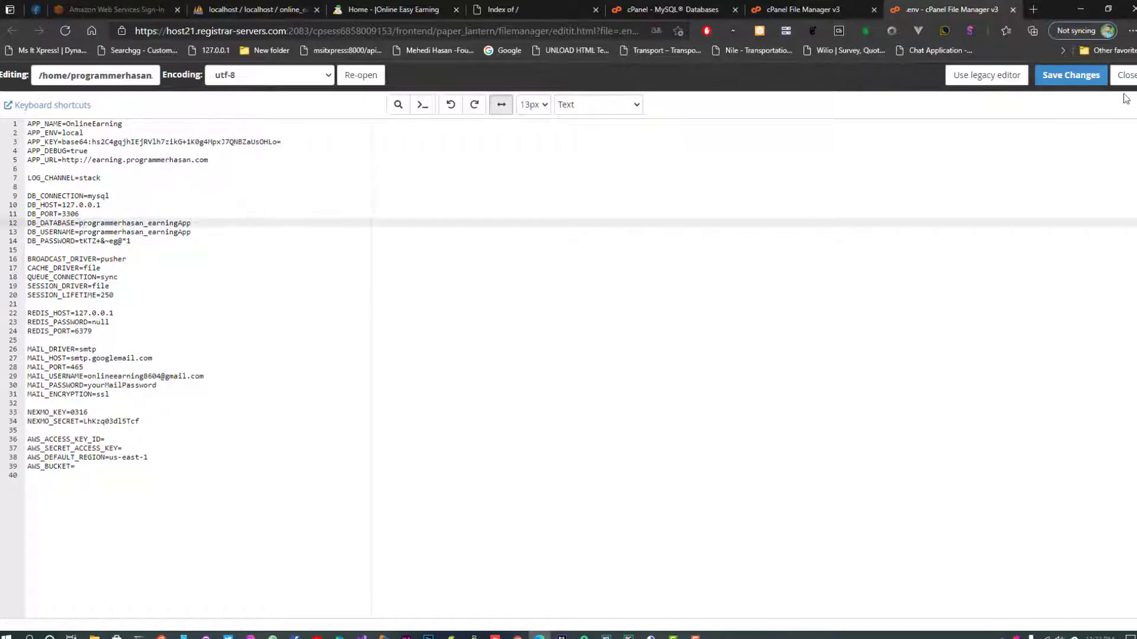
left_click(1079, 77)
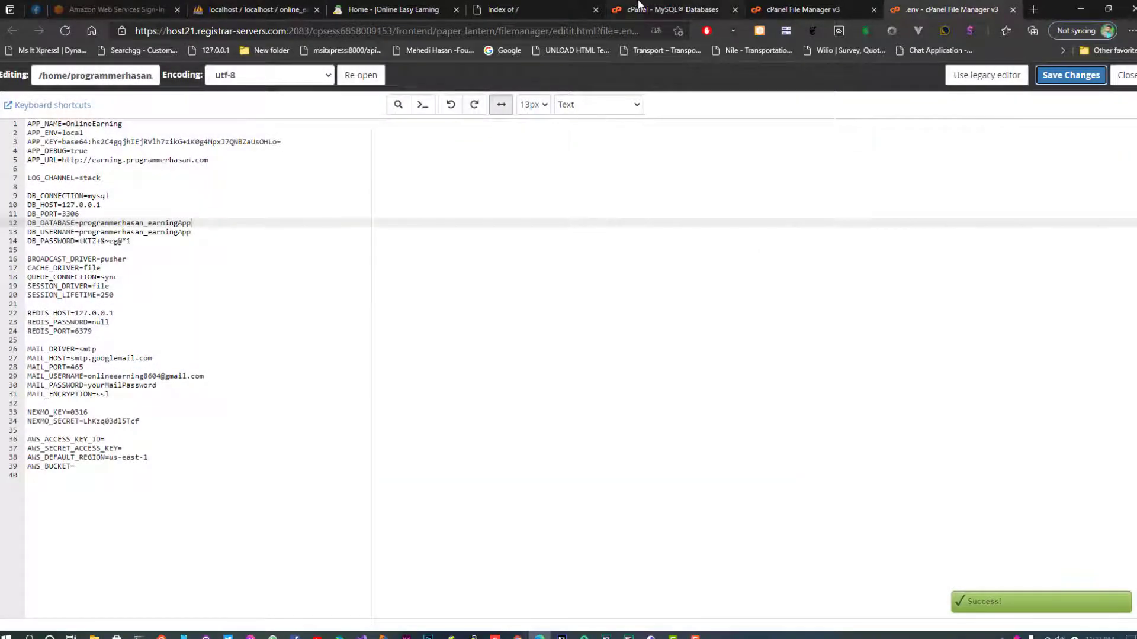
Search the cPanel main page's functions for "php", open phpMyAdmin and select the earningApp database.
left_click(657, 9)
left_click(19, 103)
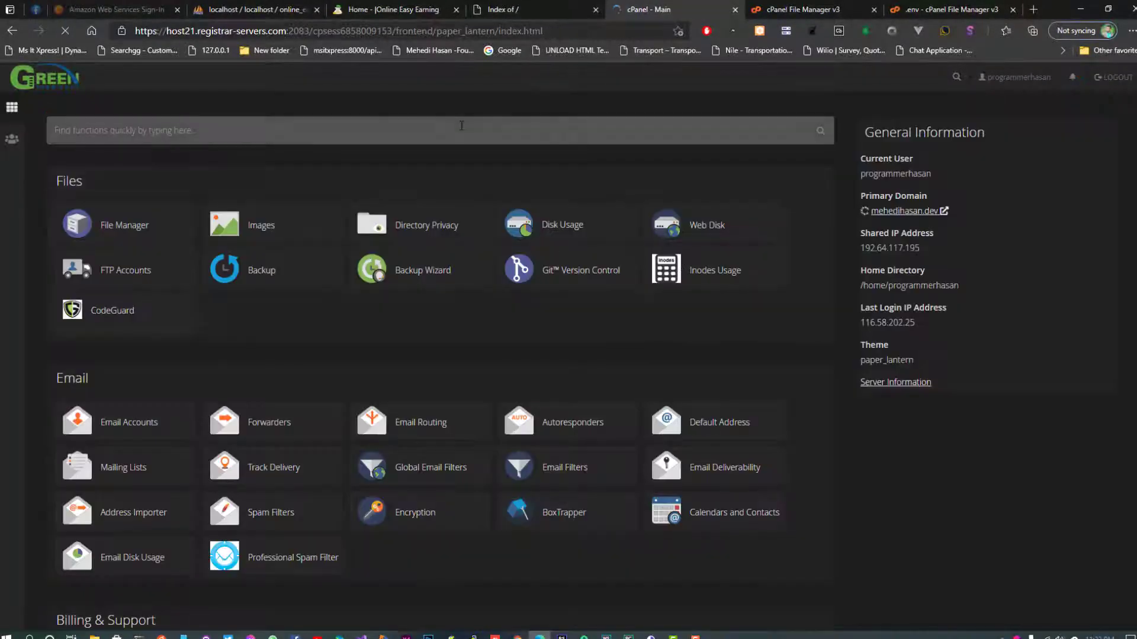
type("php")
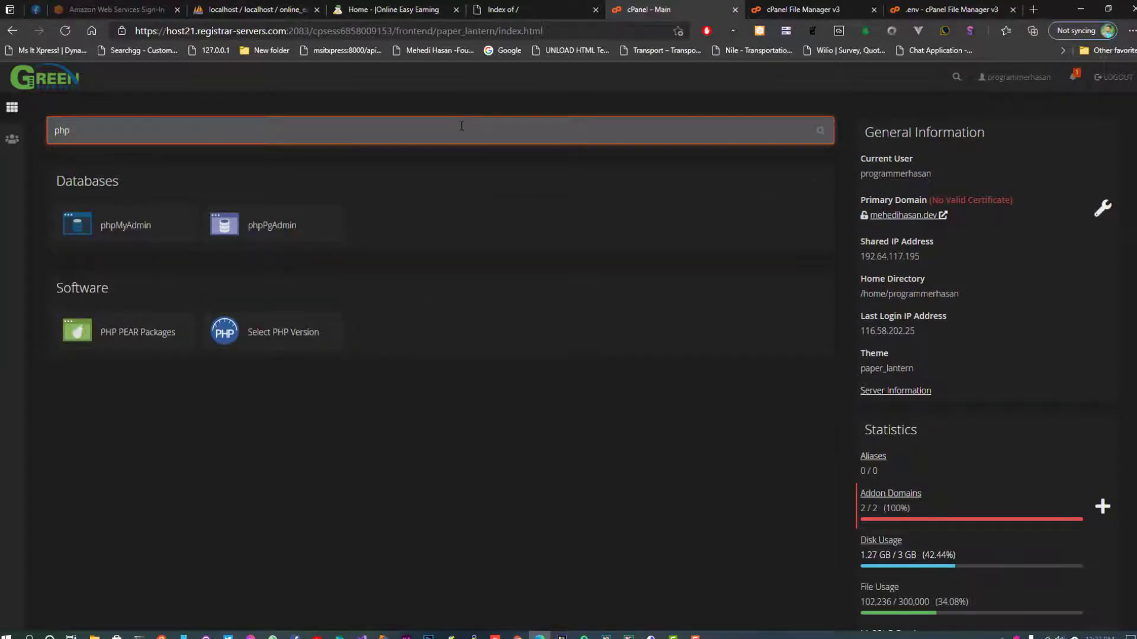
left_click(126, 229)
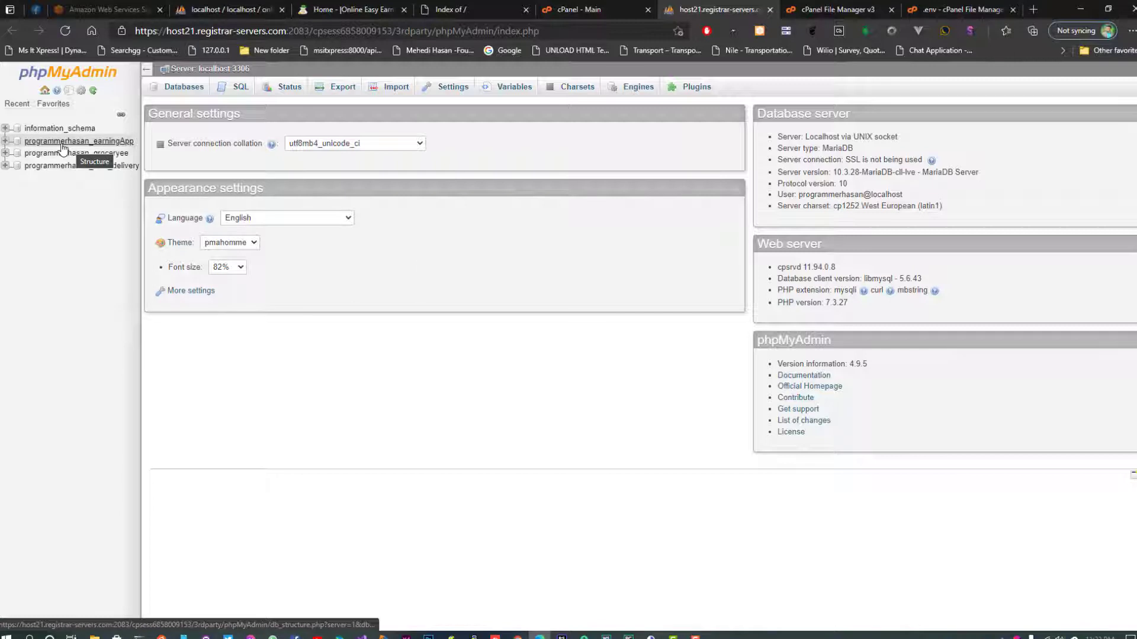
left_click(114, 141)
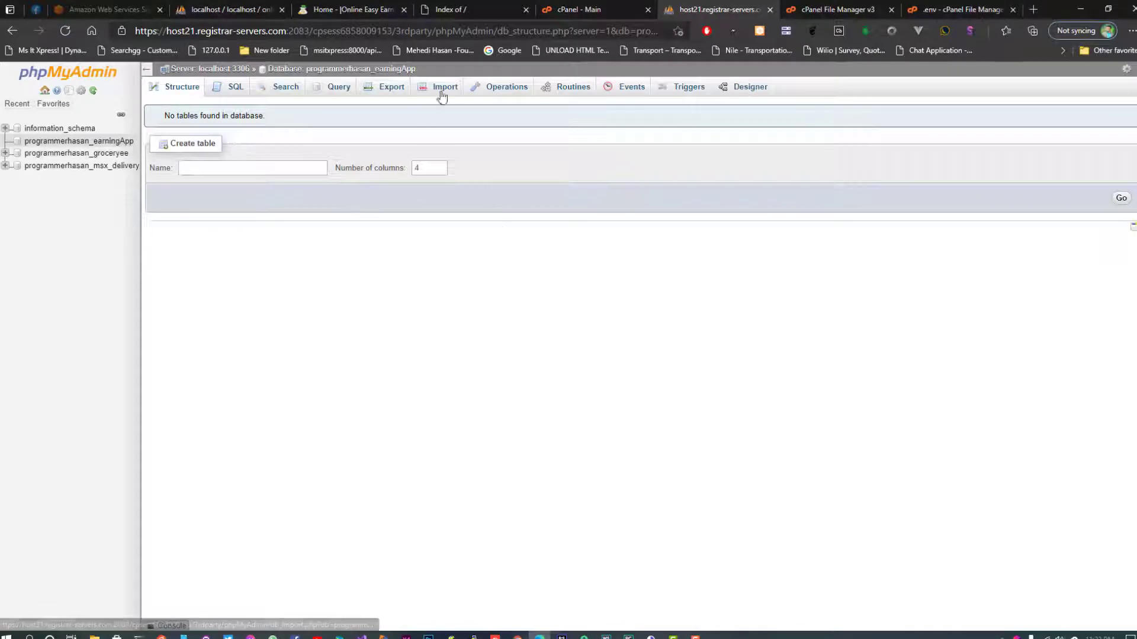
Import online_earning.sql from the Desktop into the earningApp database and display the database's table list.
left_click(456, 88)
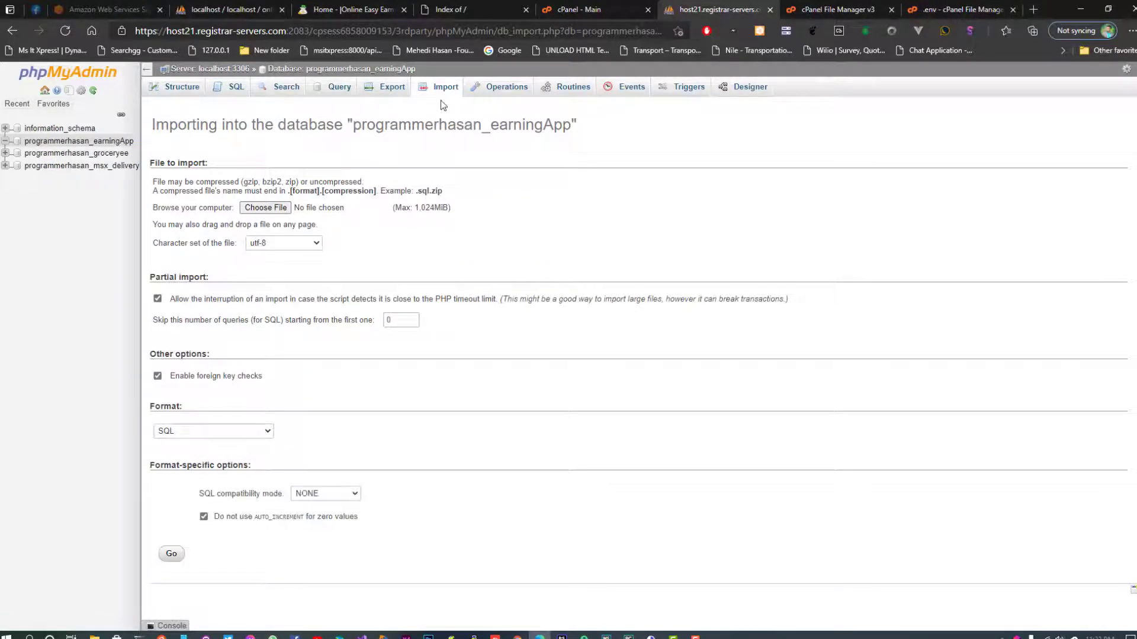
left_click(265, 207)
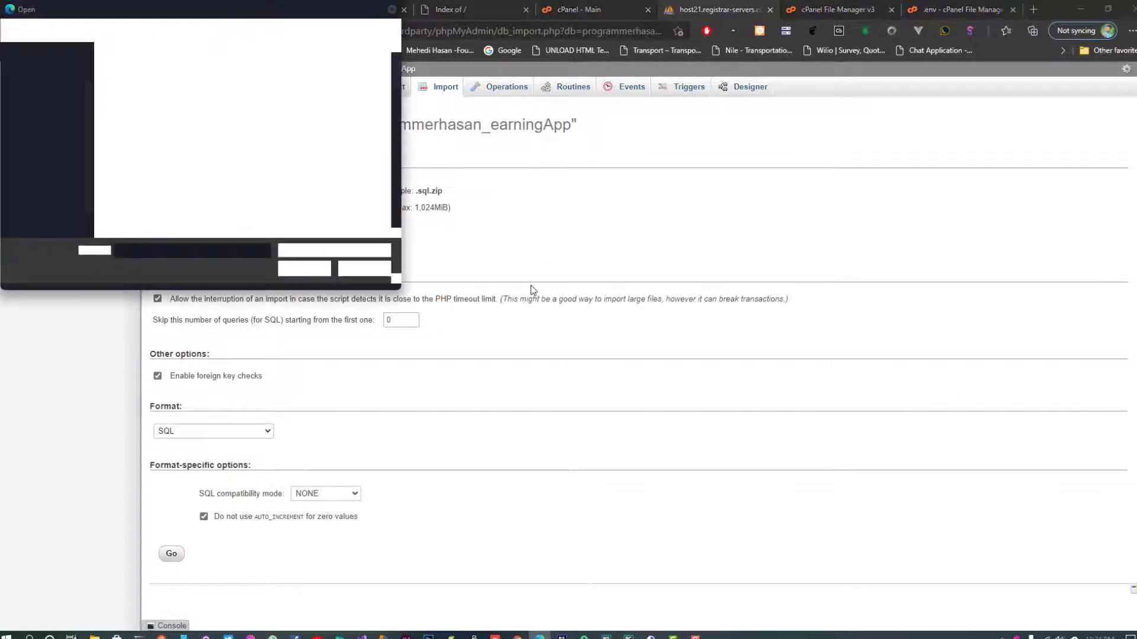
left_click(47, 160)
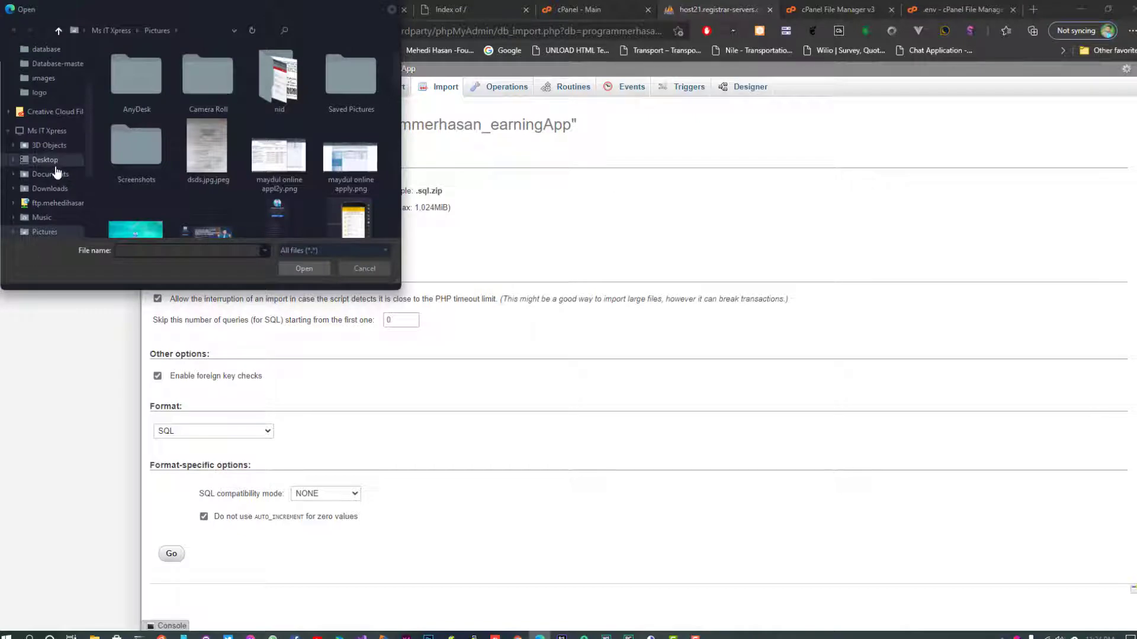
scroll(328, 148, "down", 1)
left_click(207, 194)
left_click(305, 268)
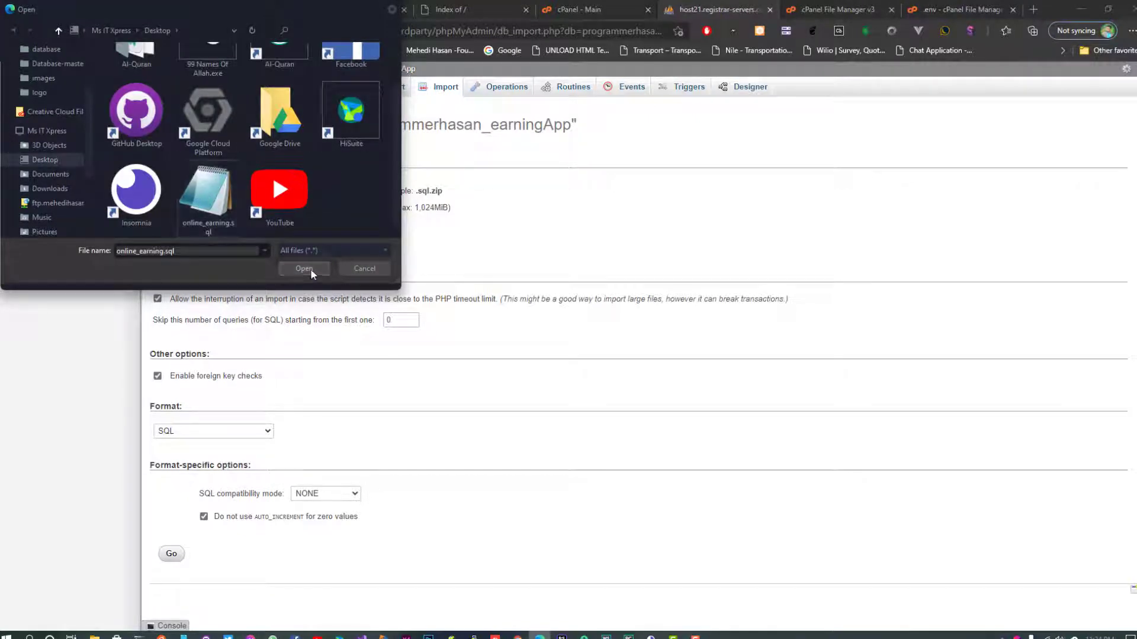
left_click(171, 553)
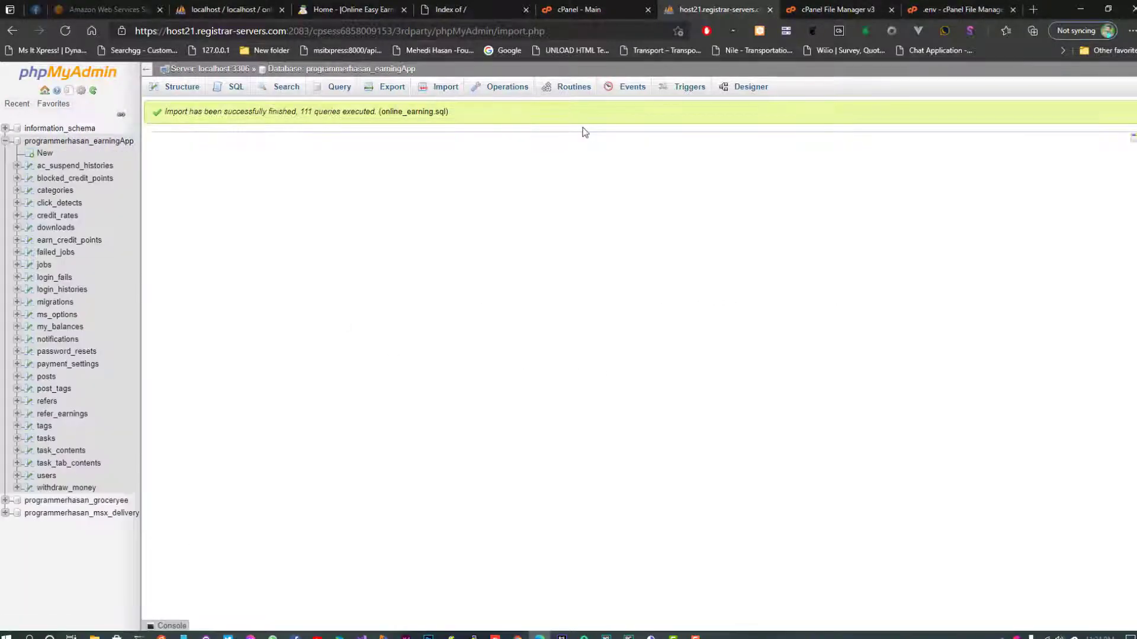
left_click(83, 145)
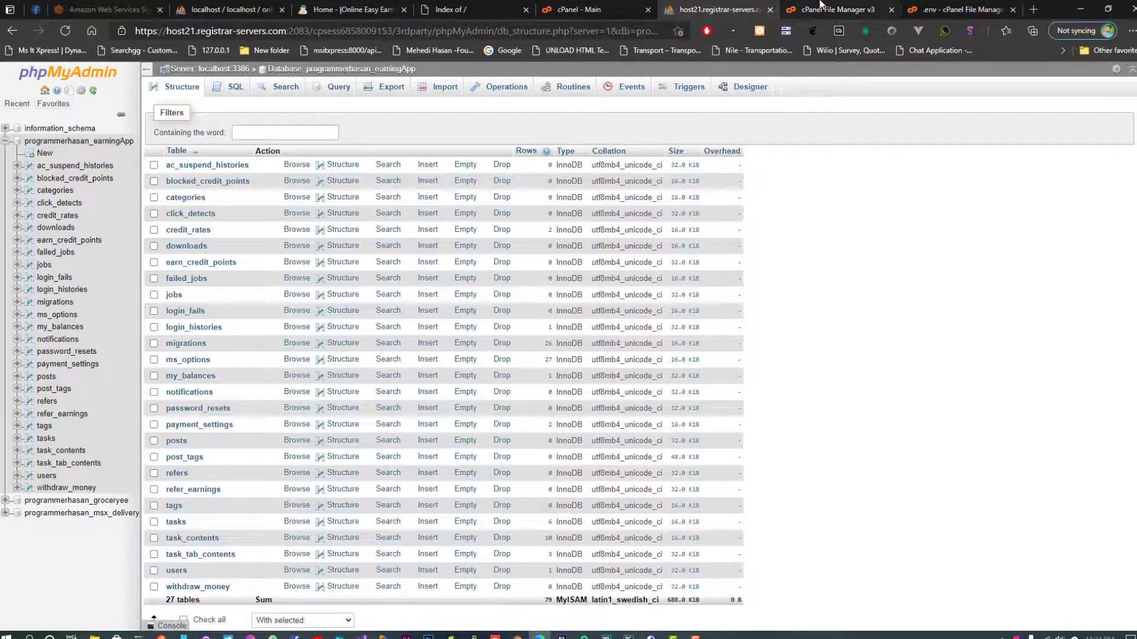
Return to the .env file's editor and set APP_DEBUG to false.
left_click(957, 10)
left_click(1059, 75)
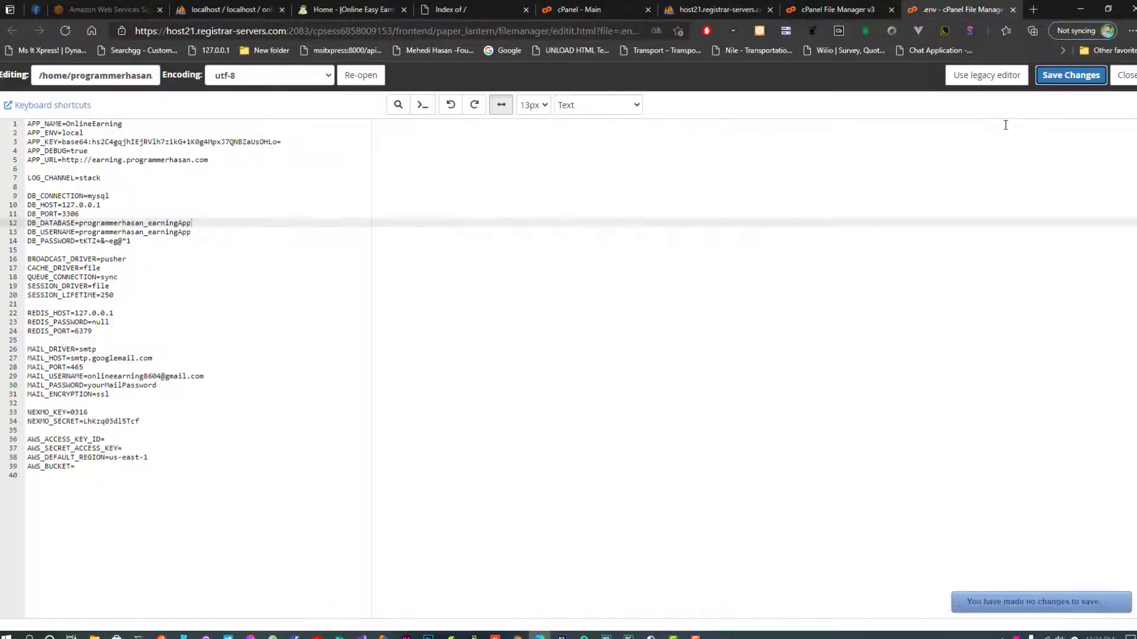
left_click(836, 10)
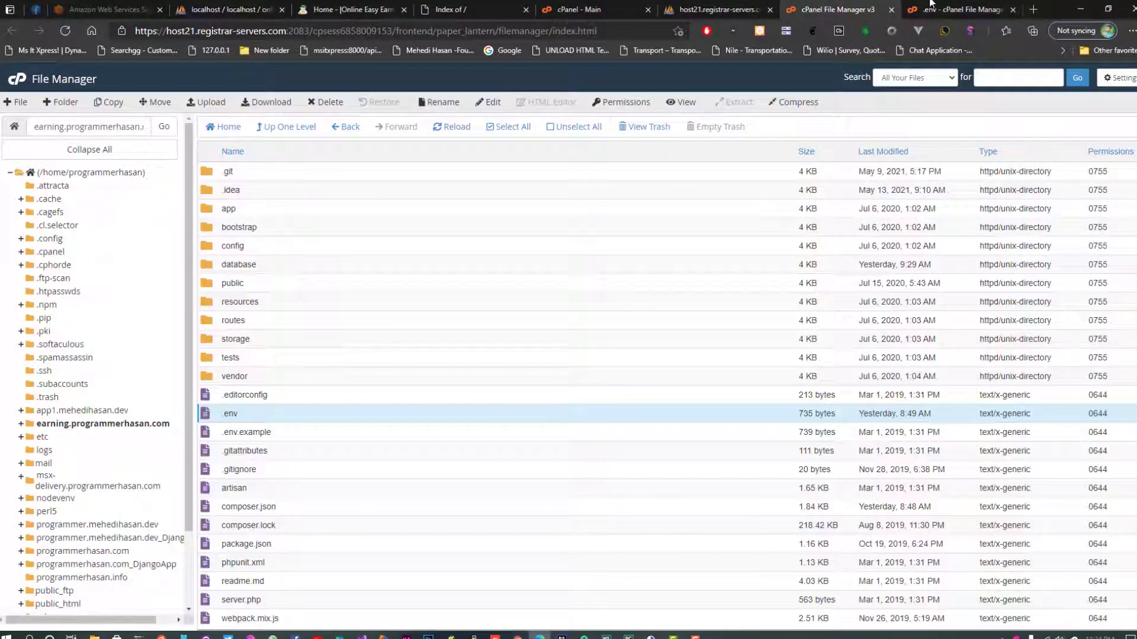
left_click(957, 9)
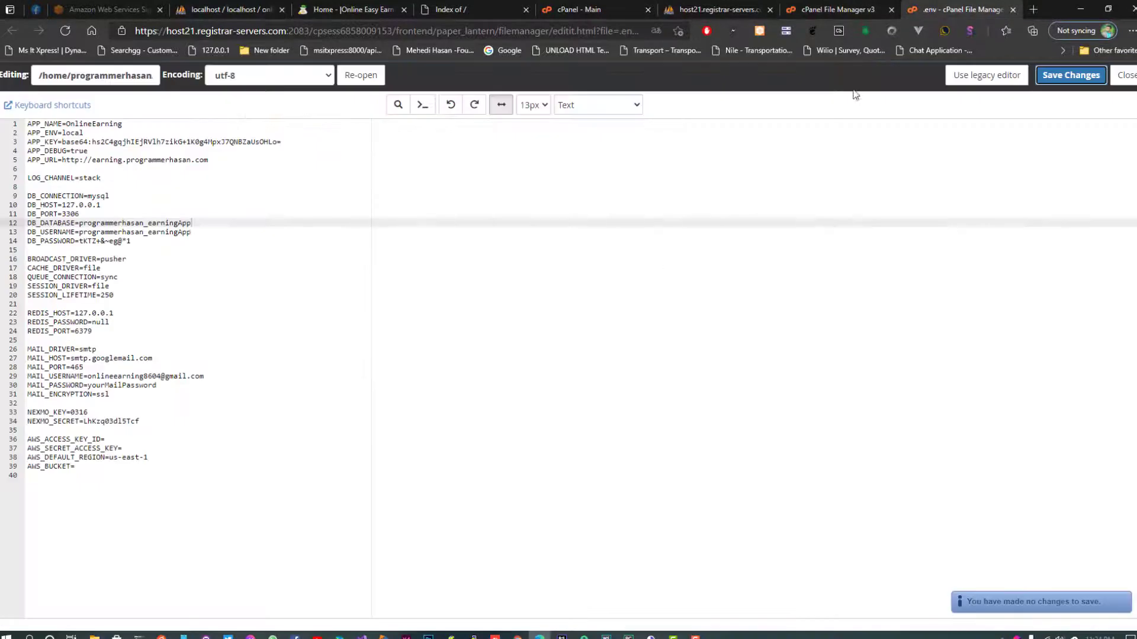
left_click(84, 151)
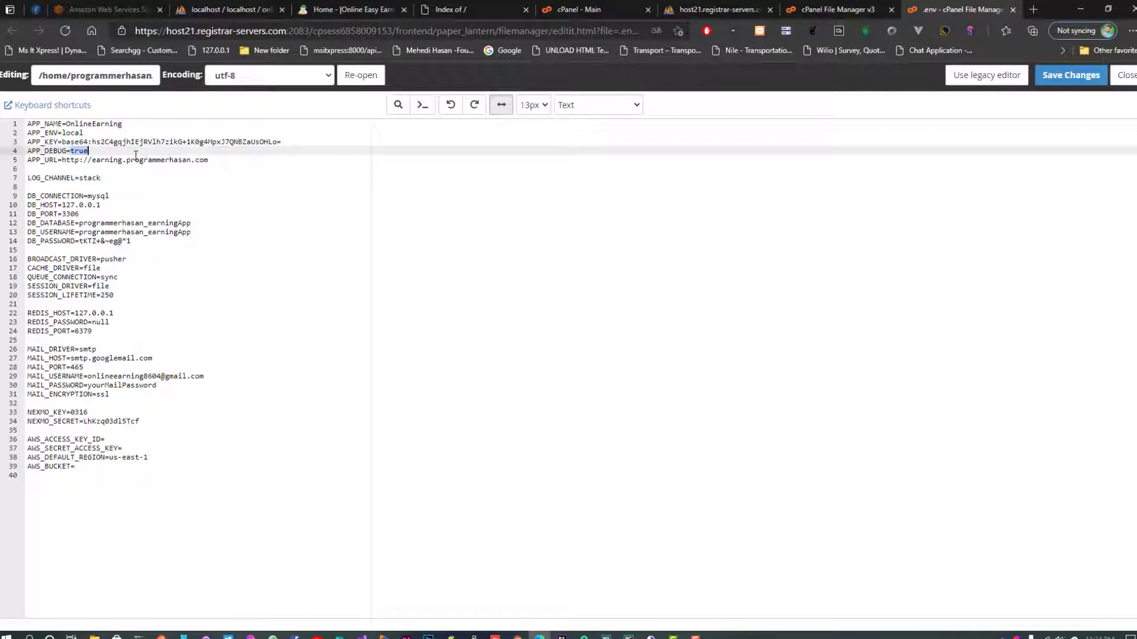
double_click(76, 152)
type("false")
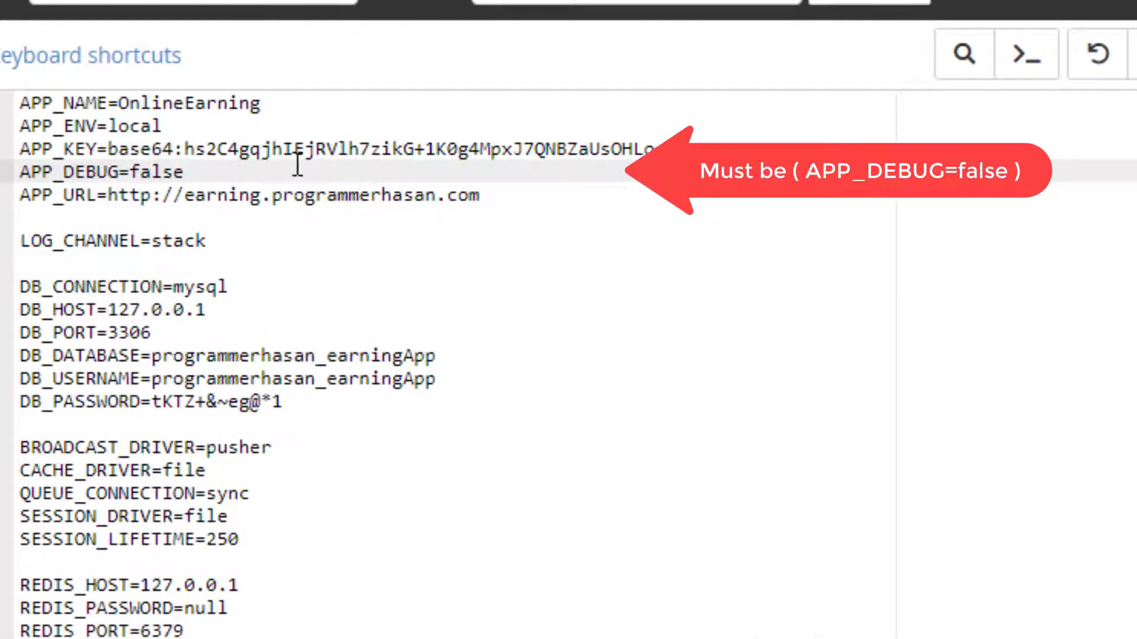
Review the DB_CONNECTION to DB_PASSWORD lines in the .env file, save the file and close its editor.
left_click(368, 287)
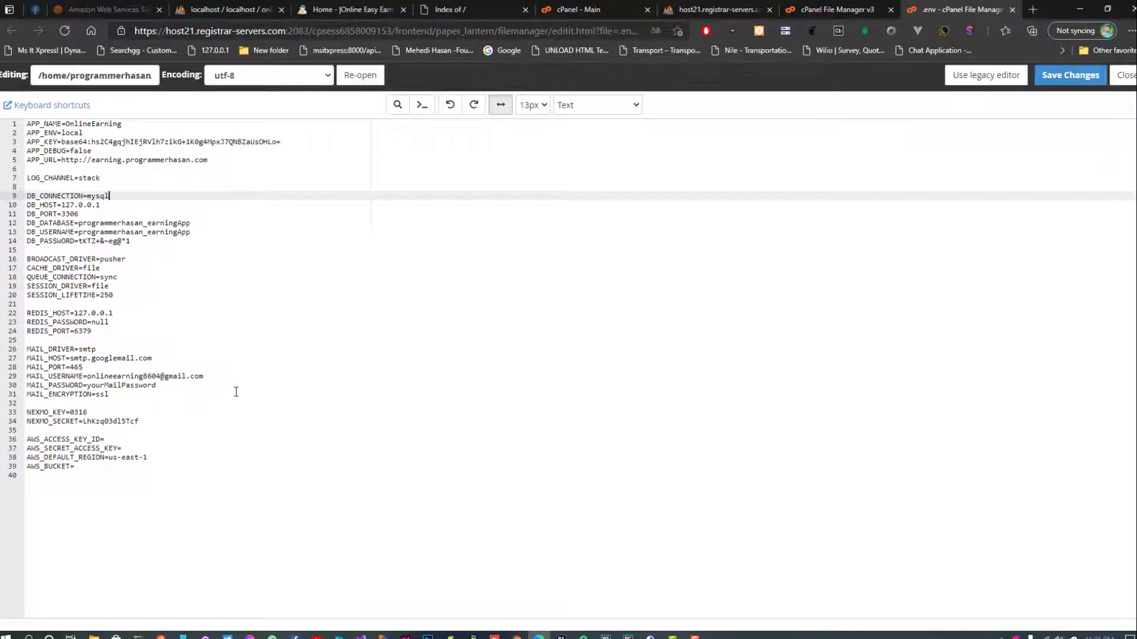
left_click(217, 239)
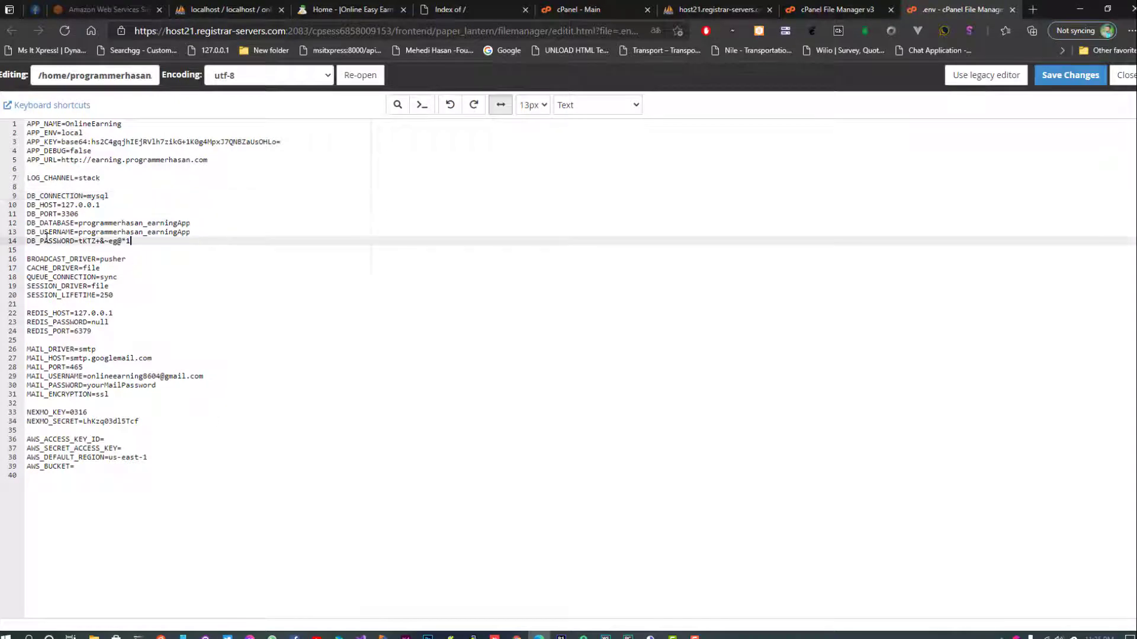
left_click_drag(135, 241, 13, 199)
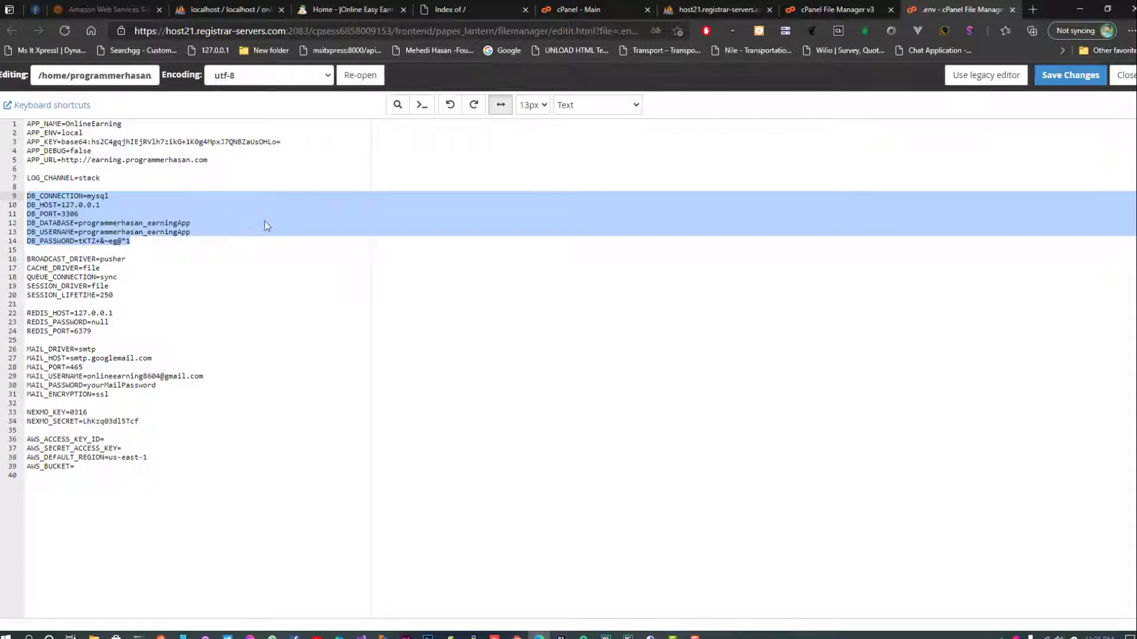
left_click(1060, 75)
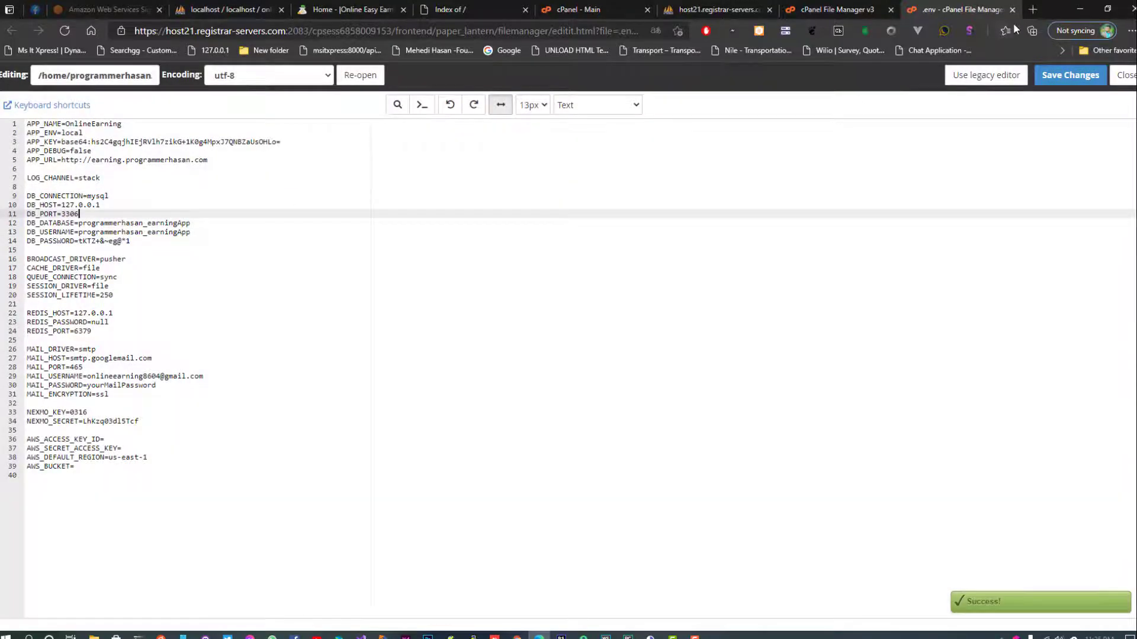
left_click(1012, 9)
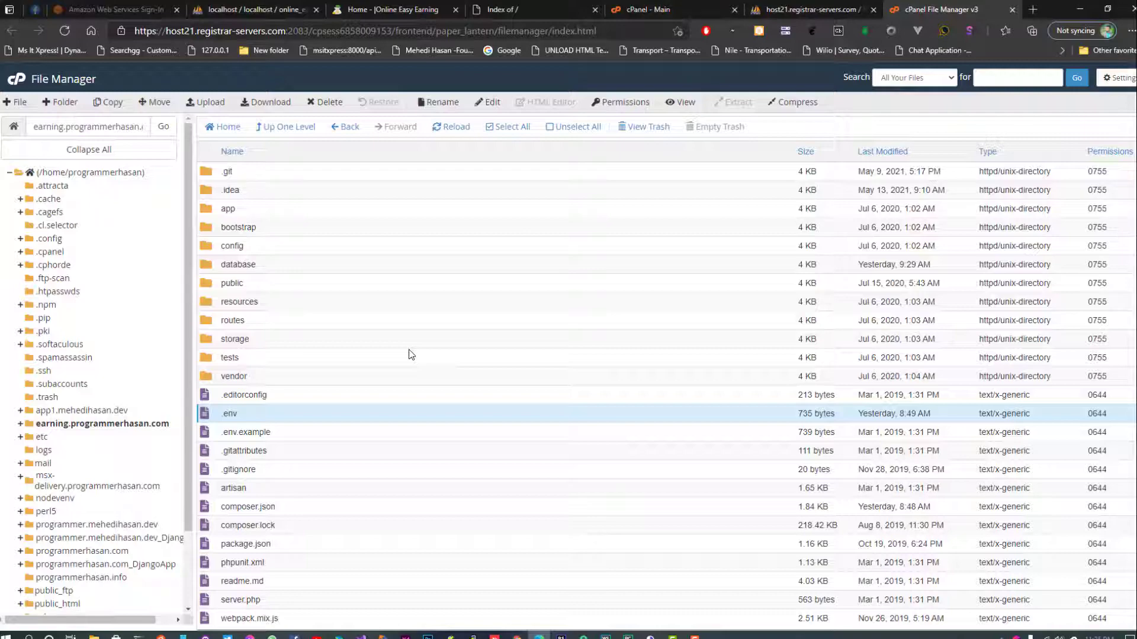
Browse the earning subdomain's project folder in File Manager, including its public subfolder and the parent home directory.
left_click(561, 637)
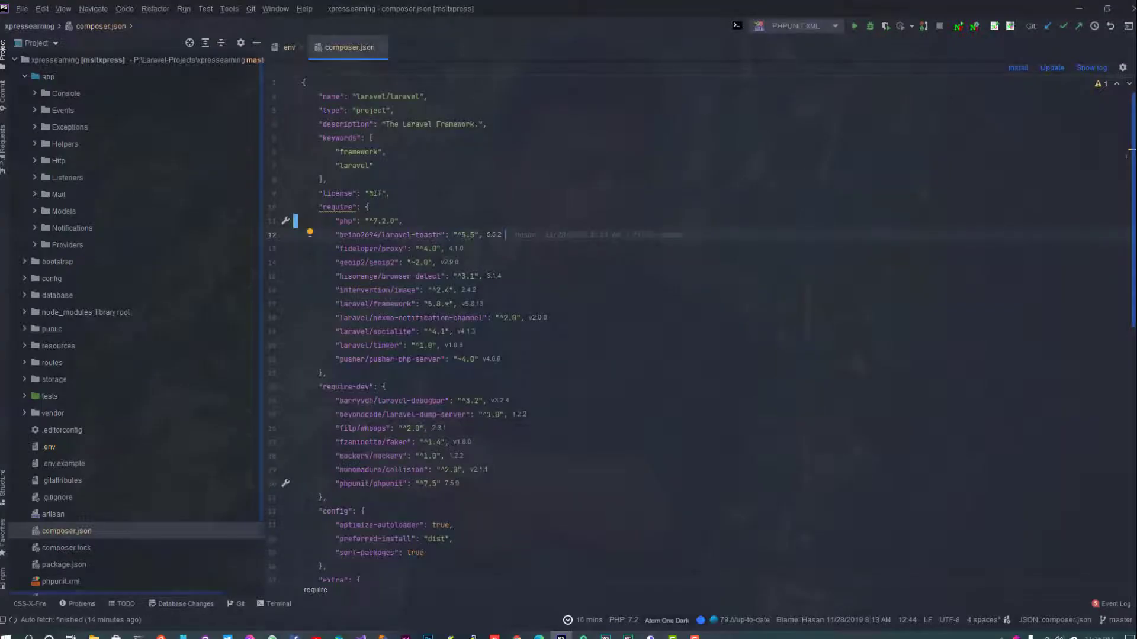
key("alt+Tab")
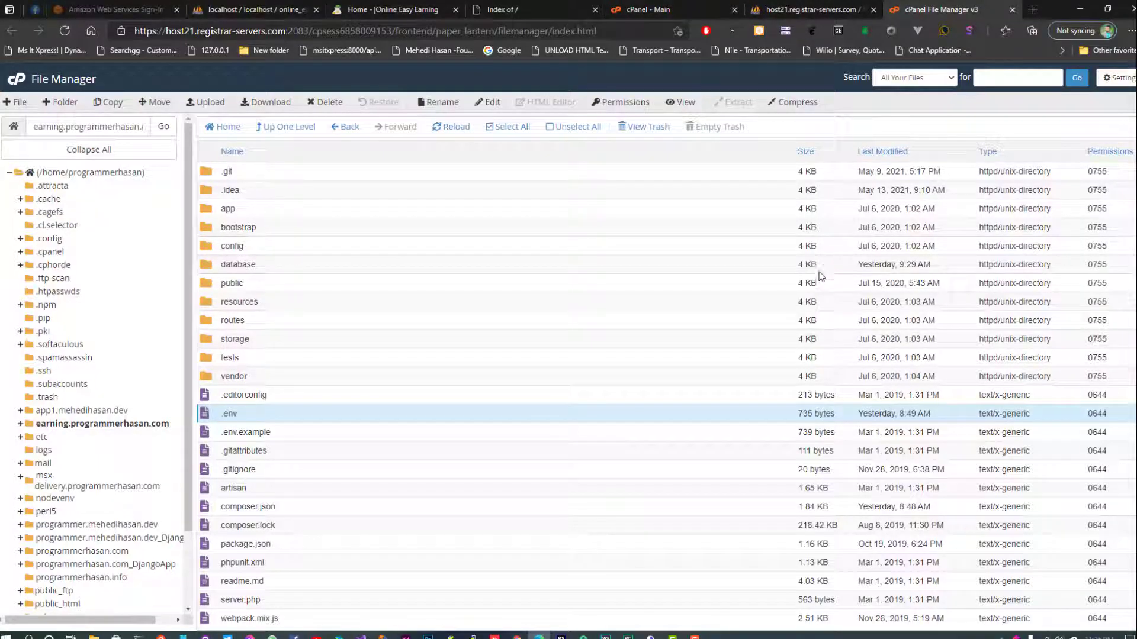
left_click(119, 424)
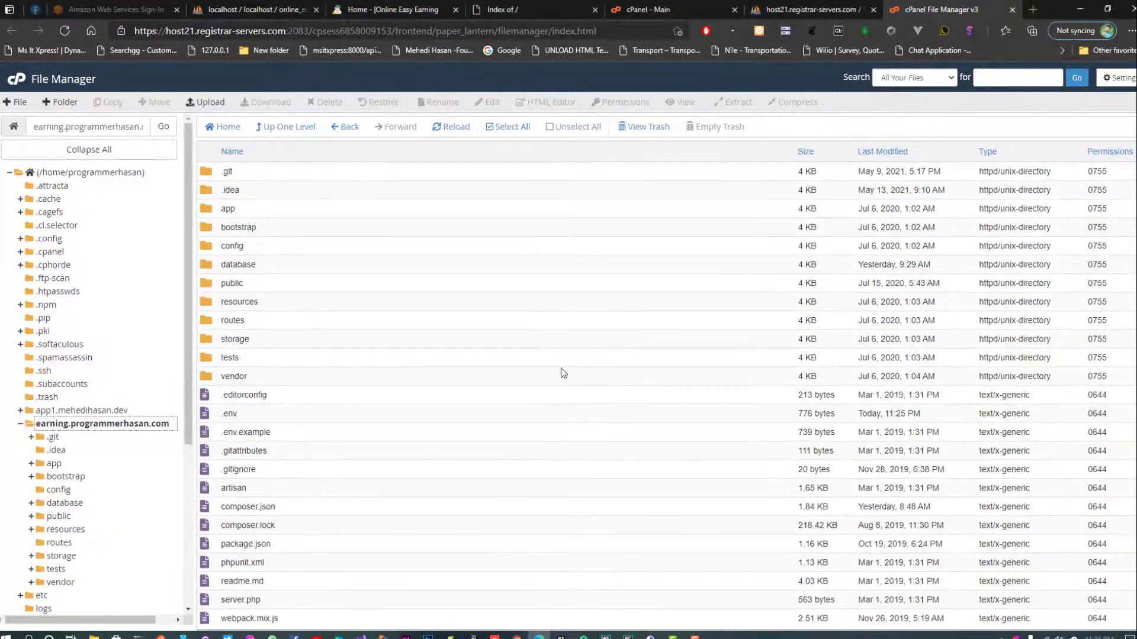
left_click(31, 517)
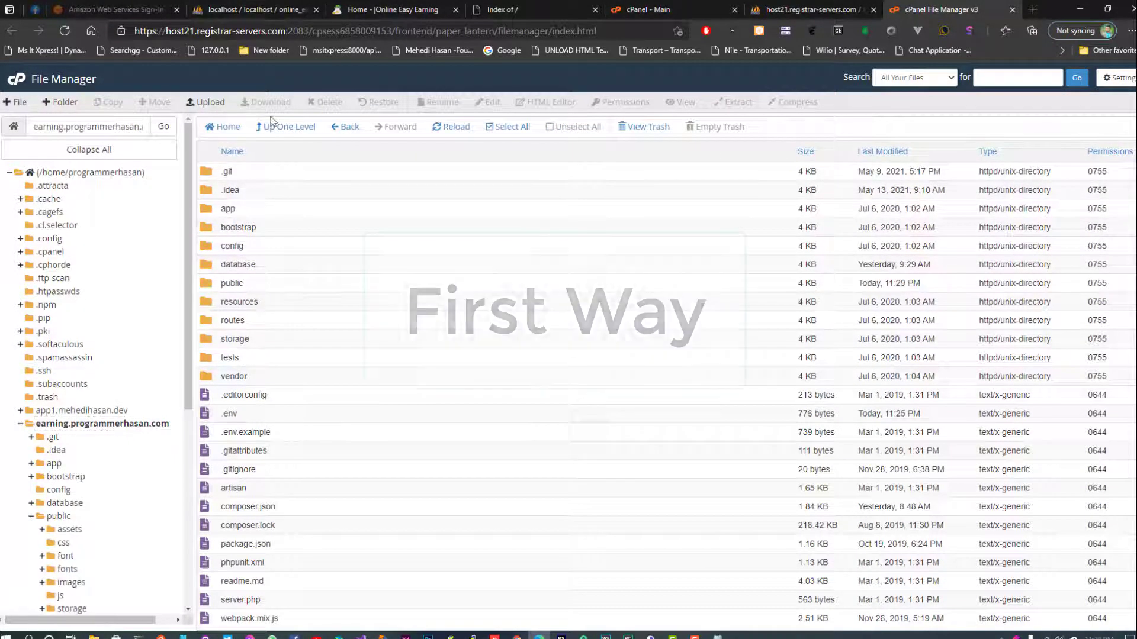
left_click(285, 126)
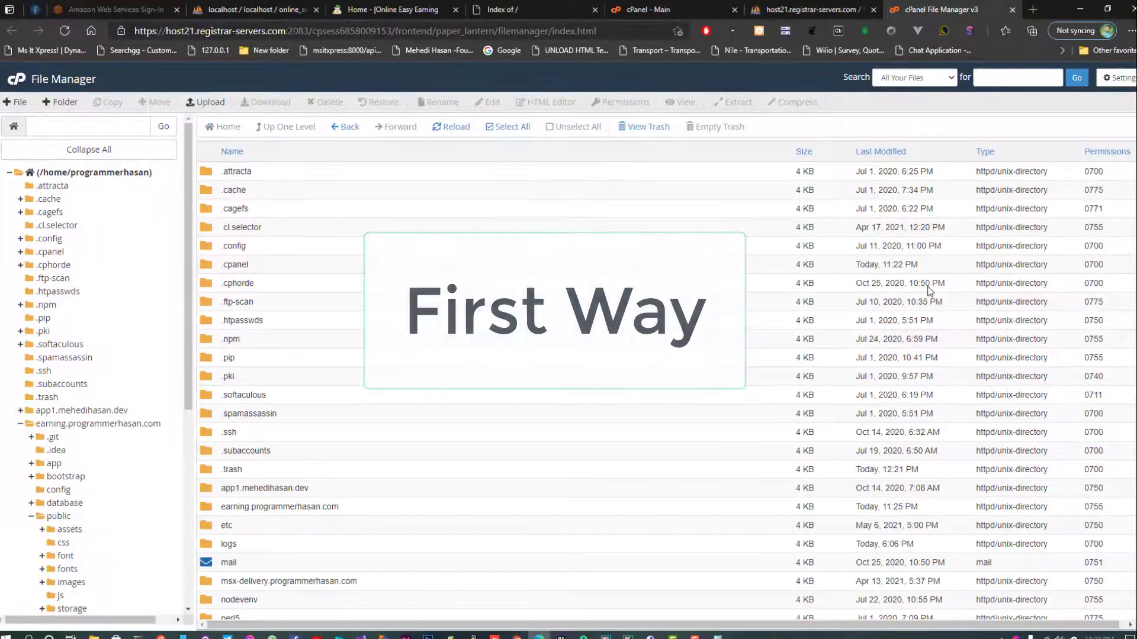
double_click(431, 506)
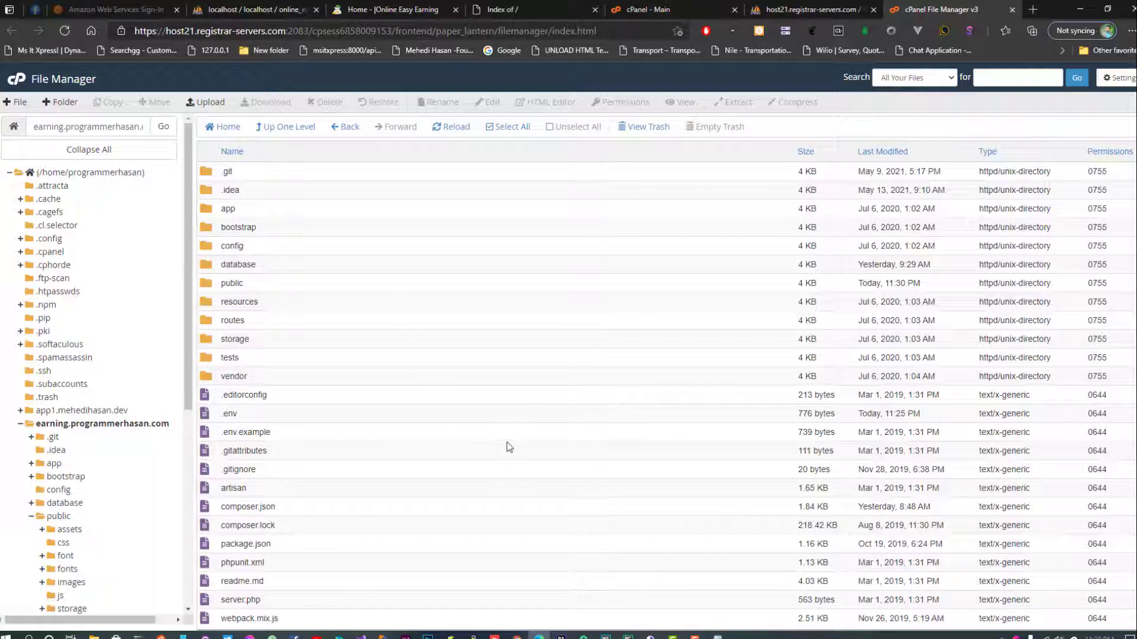
Create a new file named .htaccess in the root of the earning subdomain's project folder.
left_click(20, 103)
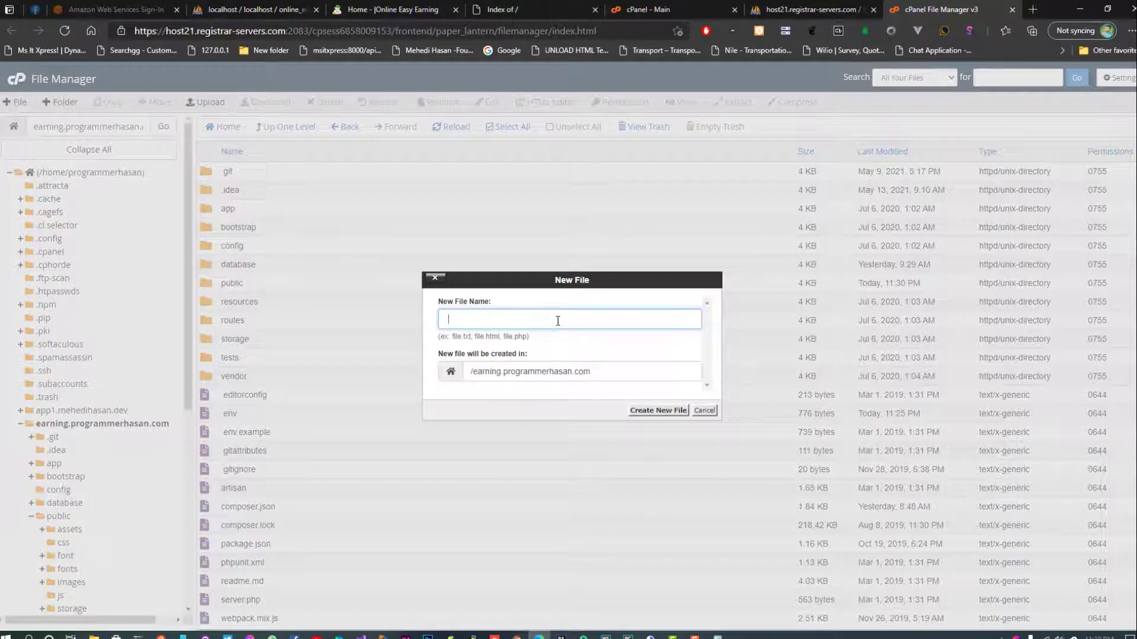
type(".htaccess")
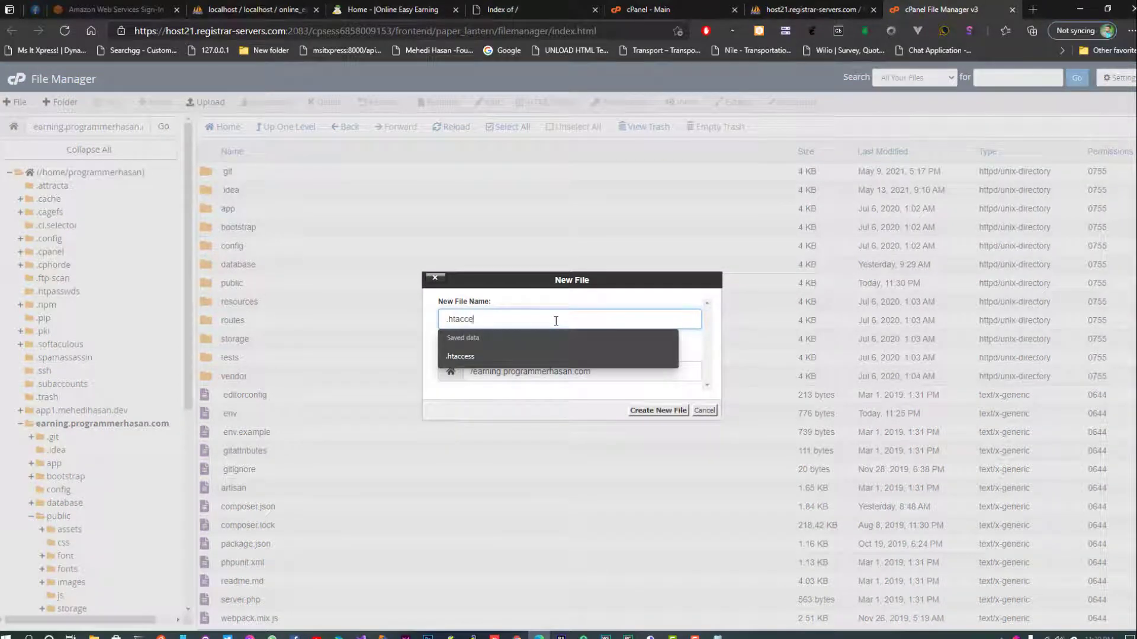
left_click(652, 412)
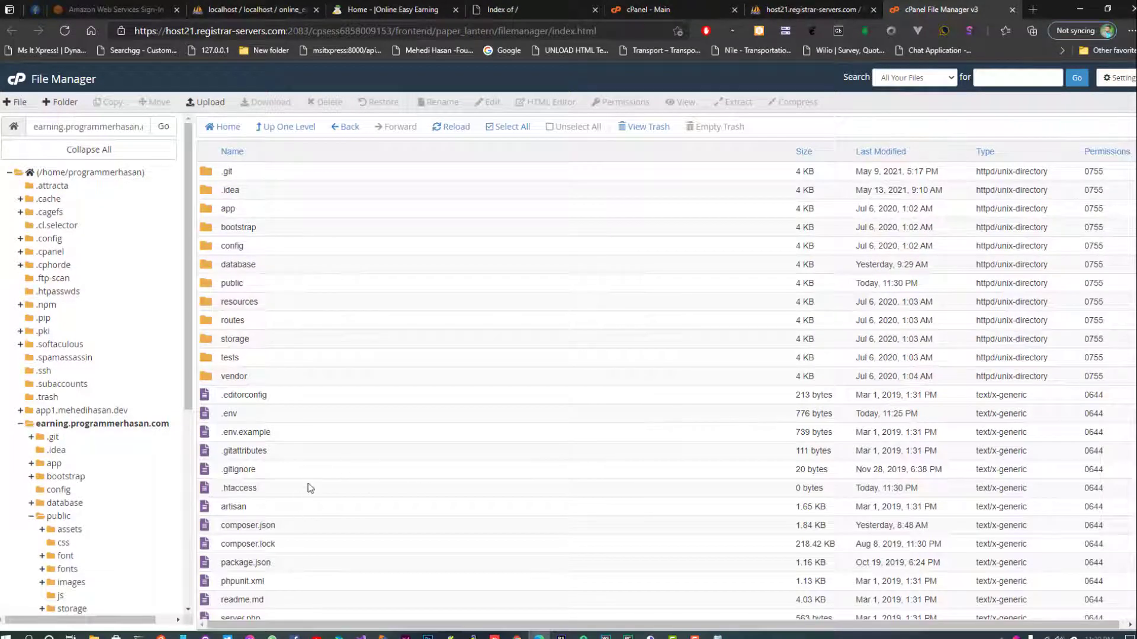
Open .htaccess for editing and enter an IfModule mod_rewrite.c block containing RewriteEngine On and RewriteRule ^(.*)$ public/$1 [L].
left_click(287, 488)
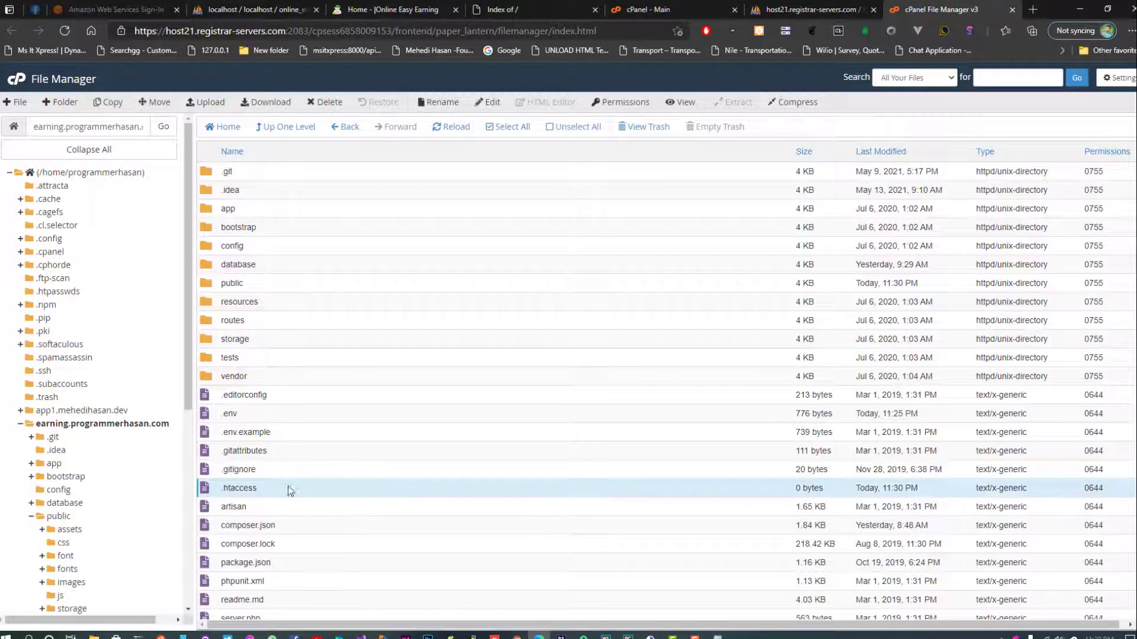
left_click(492, 103)
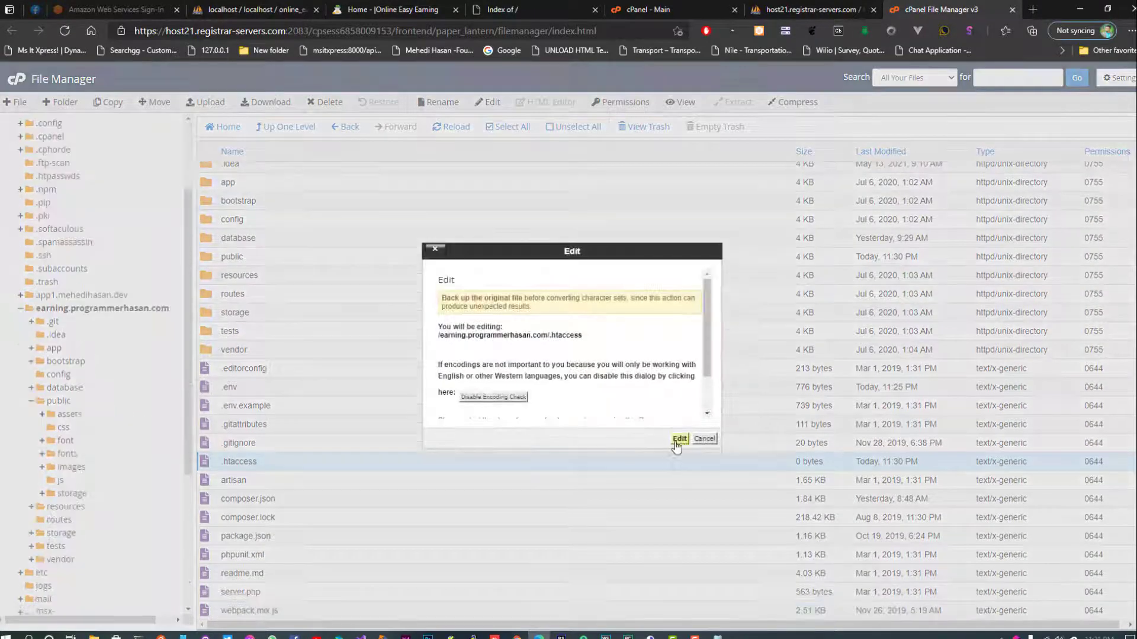
left_click(675, 442)
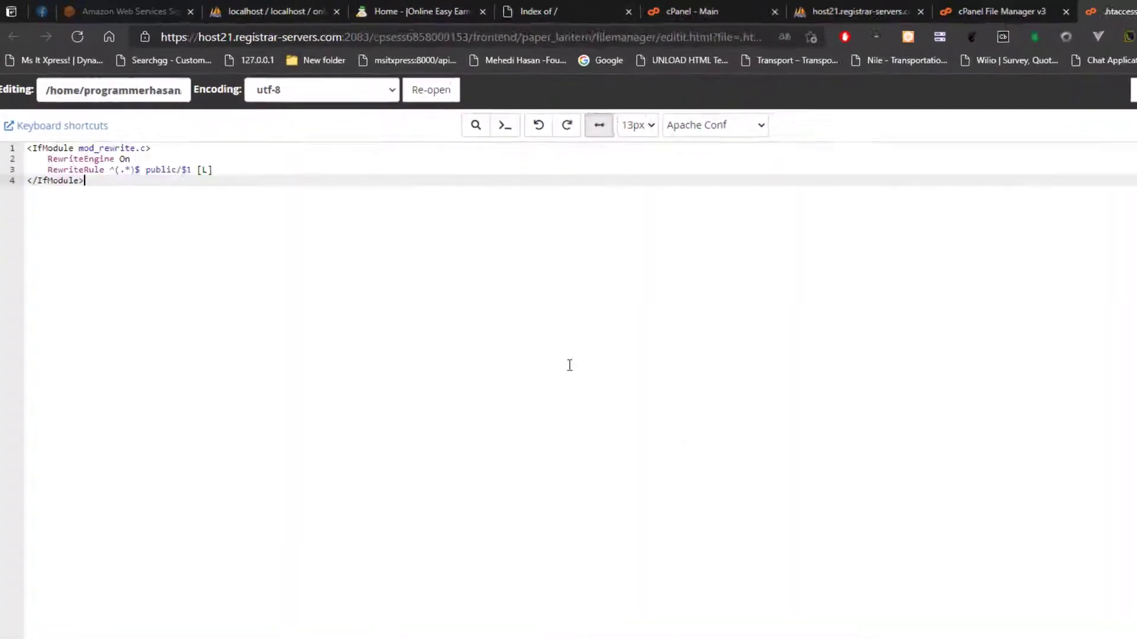
Check the public folder target in the RewriteRule line and save the .htaccess file.
double_click(132, 141)
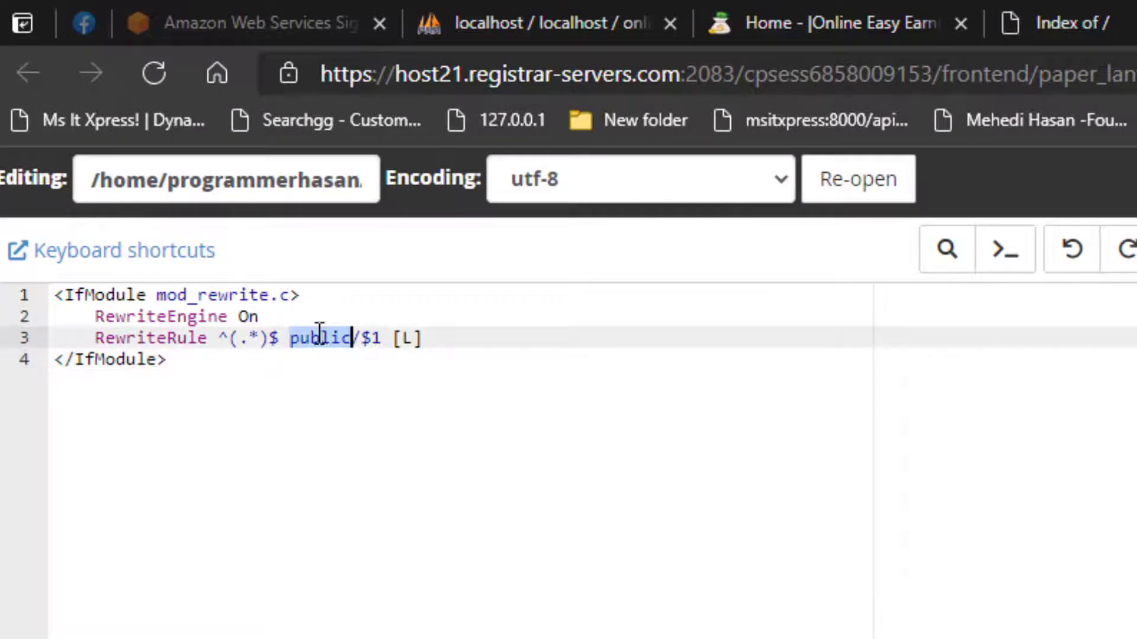
left_click(488, 340)
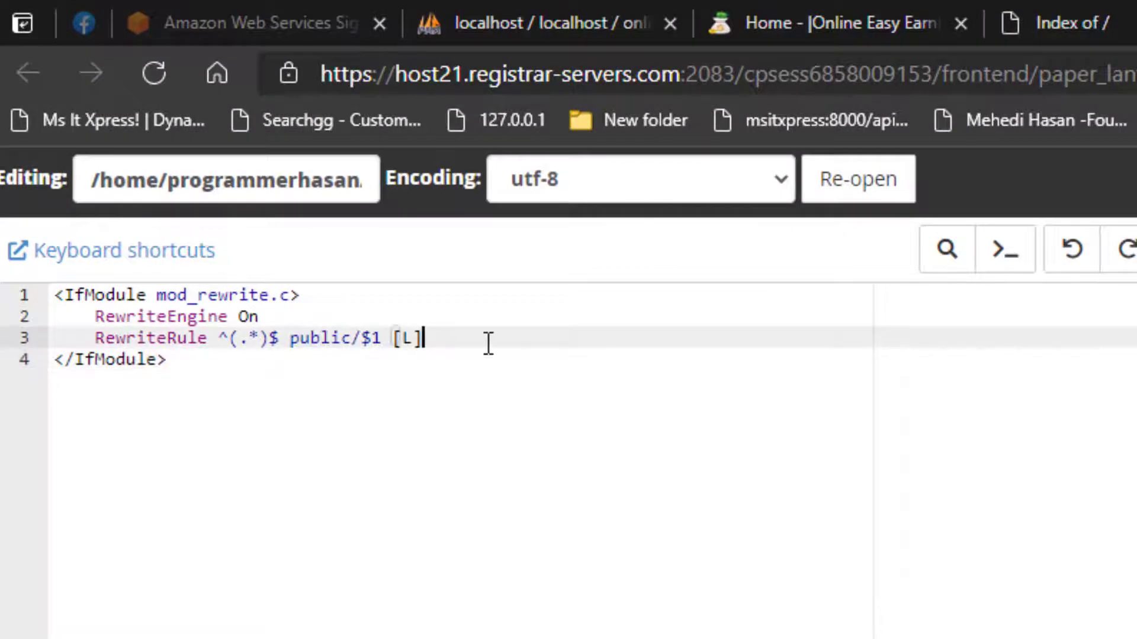
double_click(349, 332)
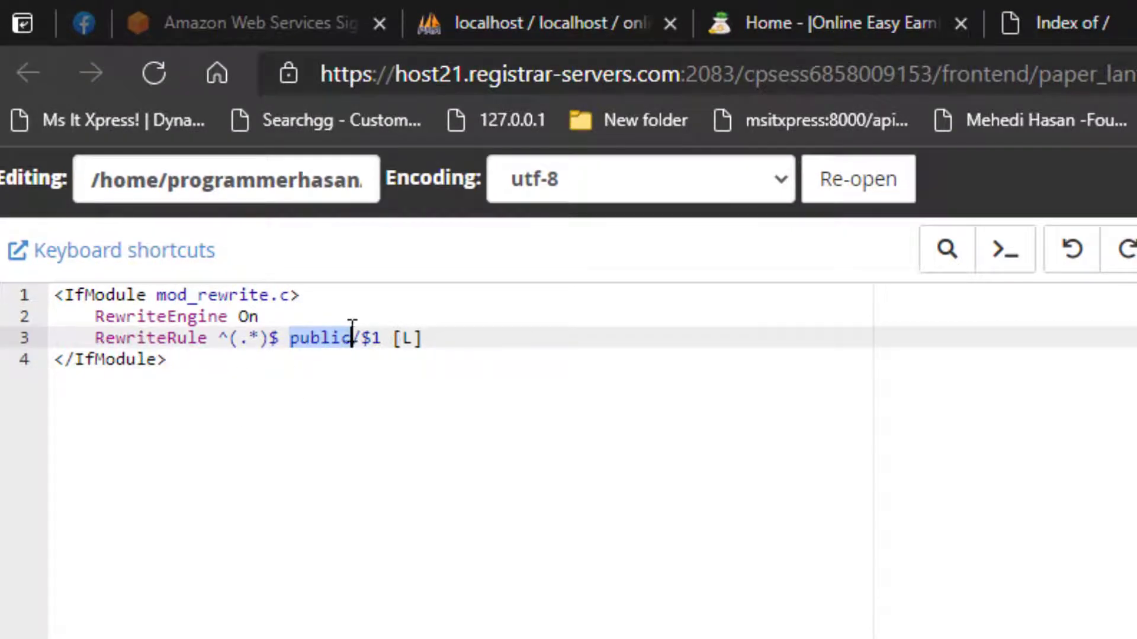
left_click(464, 336)
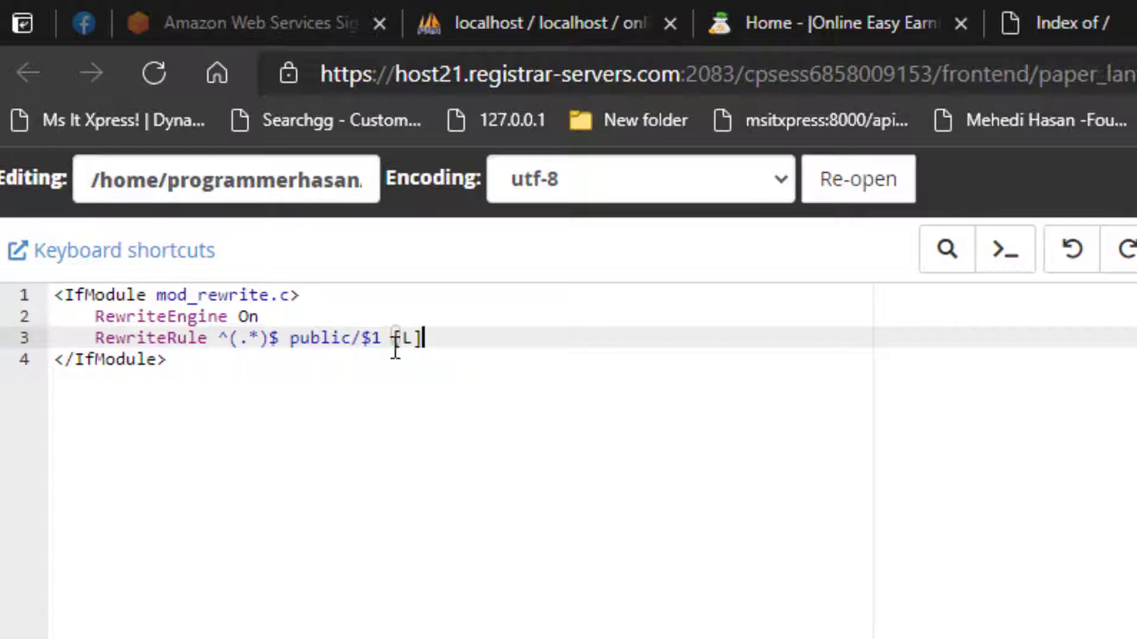
left_click(360, 338)
double_click(342, 337)
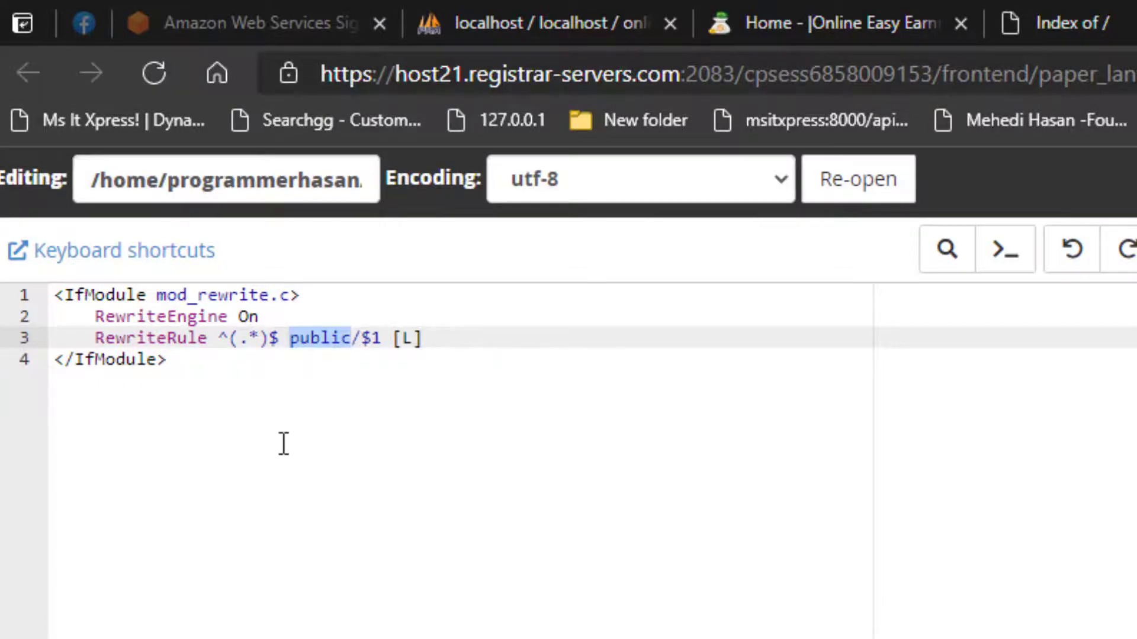
key("ctrl+a")
left_click(1069, 75)
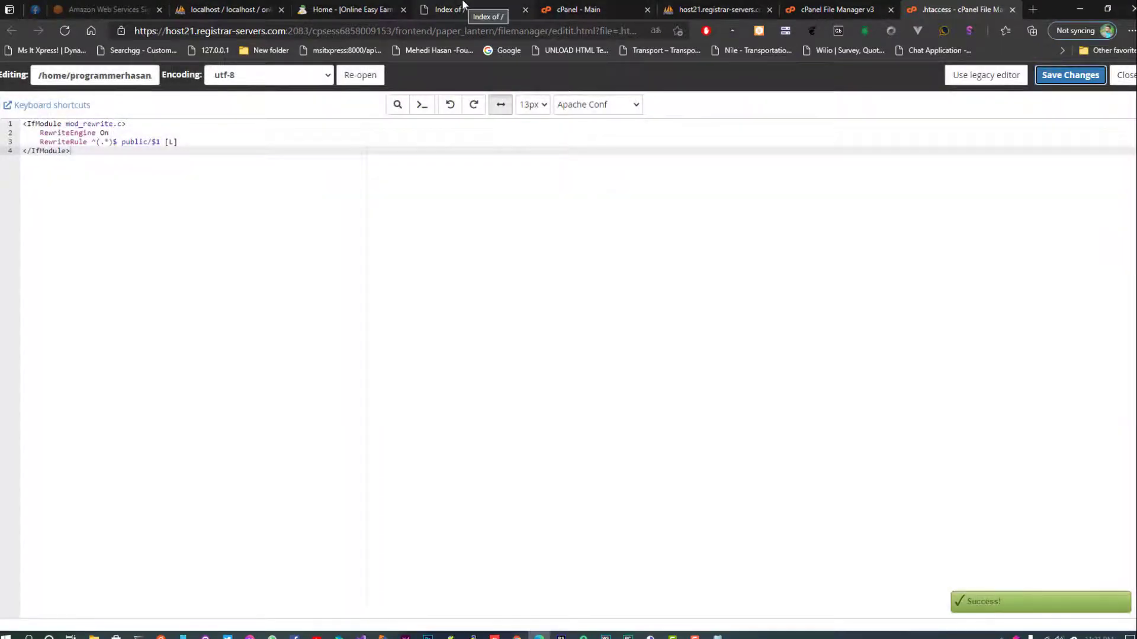
Reload the earning subdomain's site and compare its home page with the one open in the other browser tab.
left_click(468, 9)
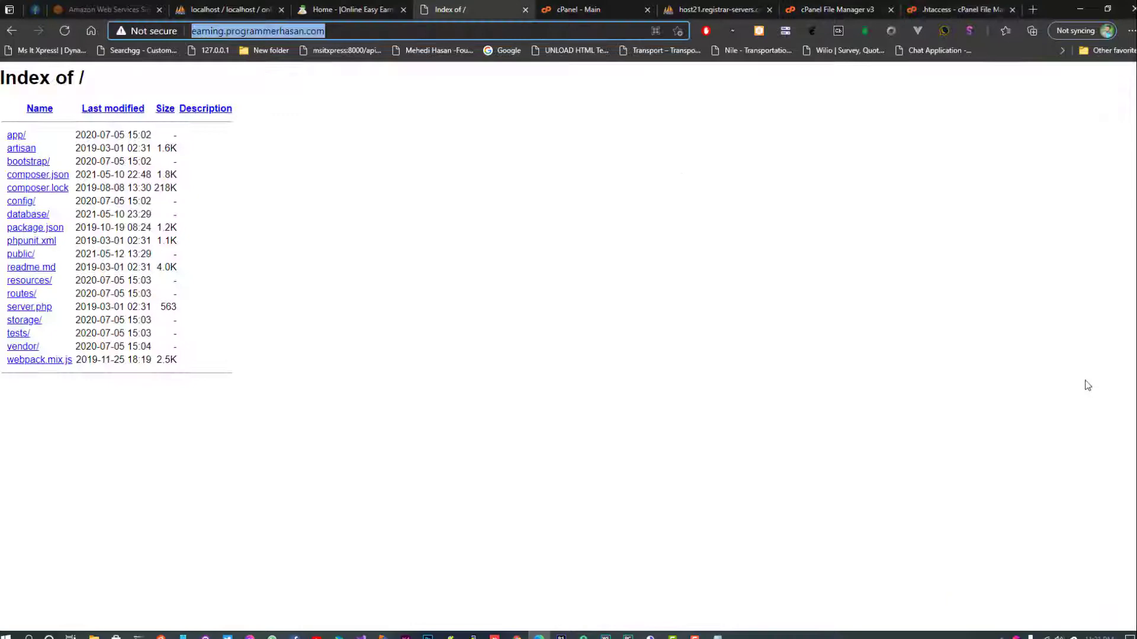
left_click(65, 30)
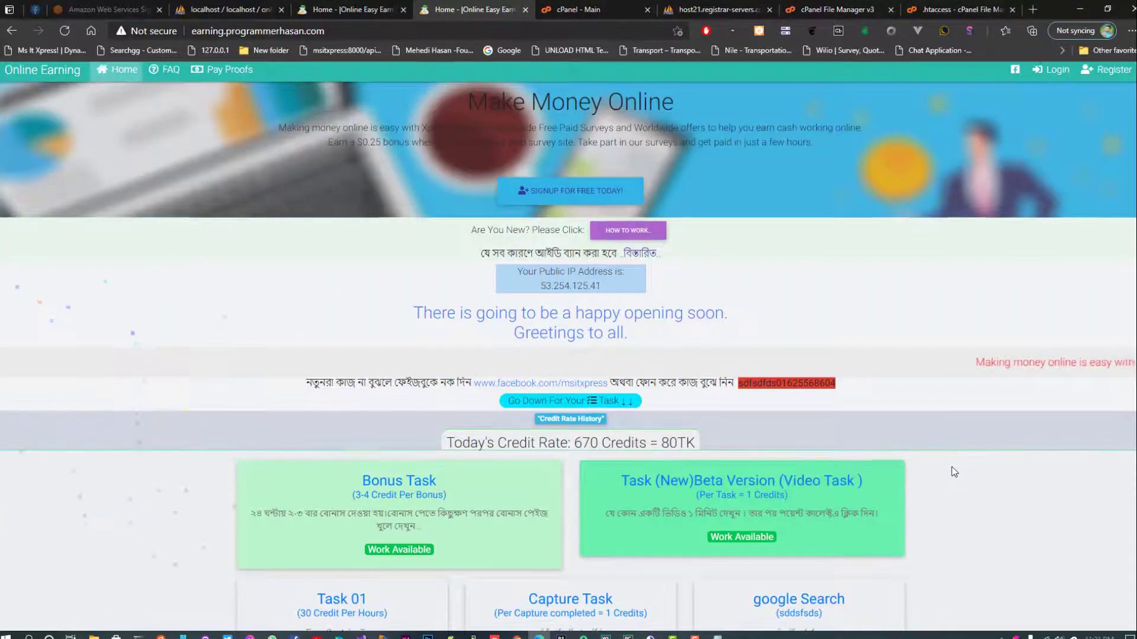
scroll(952, 469, "down", 3)
left_click(380, 3)
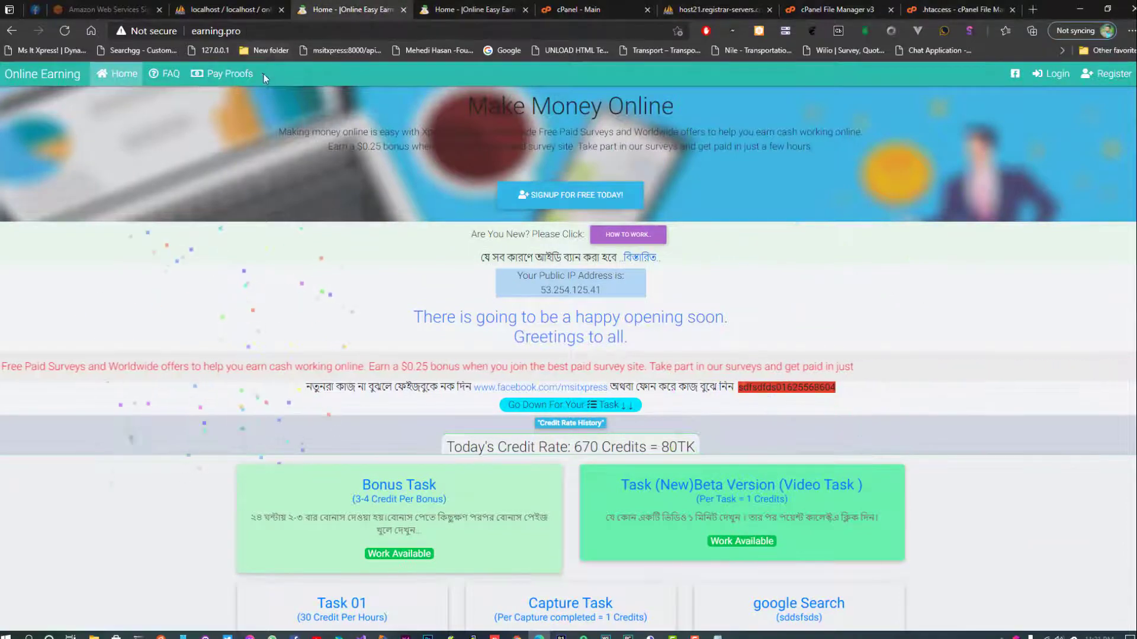
Open the /admin/ms-admin page on the earning subdomain and try submitting the Admin Sign In form.
left_click(490, 5)
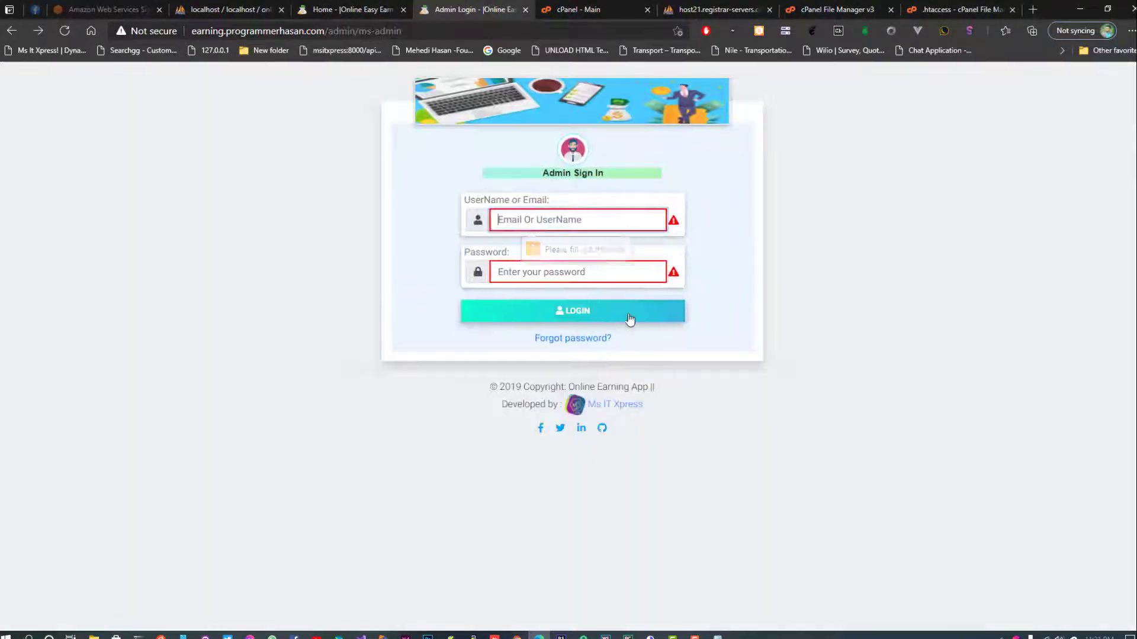
left_click(611, 225)
type("programmerhasan")
left_click(606, 266)
key("Return")
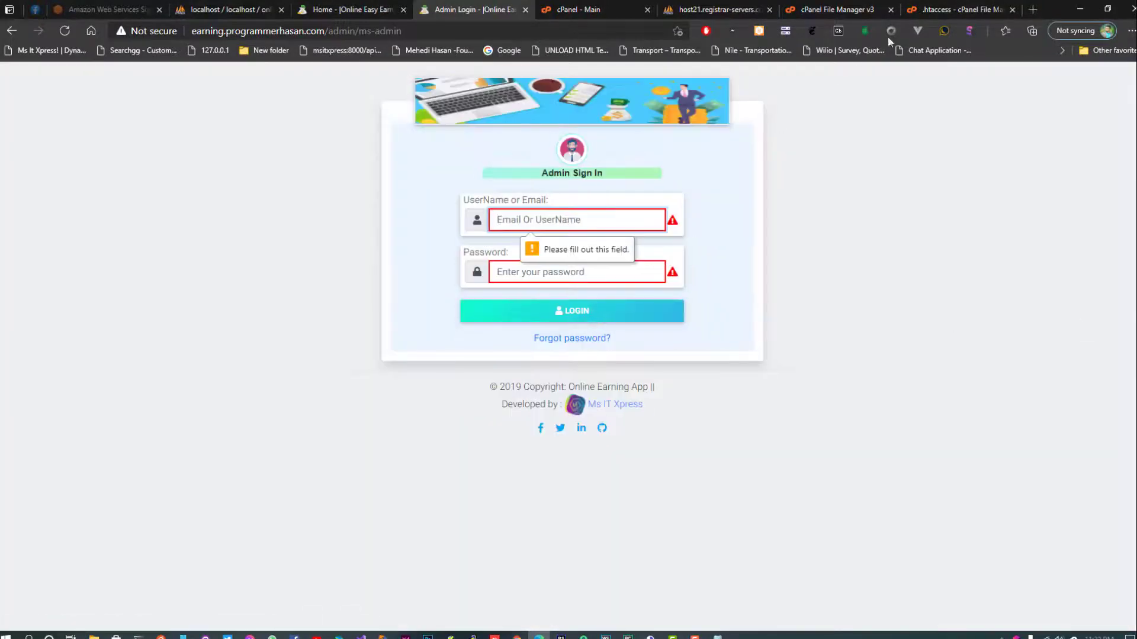
Close the .htaccess editor and delete .htaccess from the root of the earning subdomain's project folder.
left_click(936, 7)
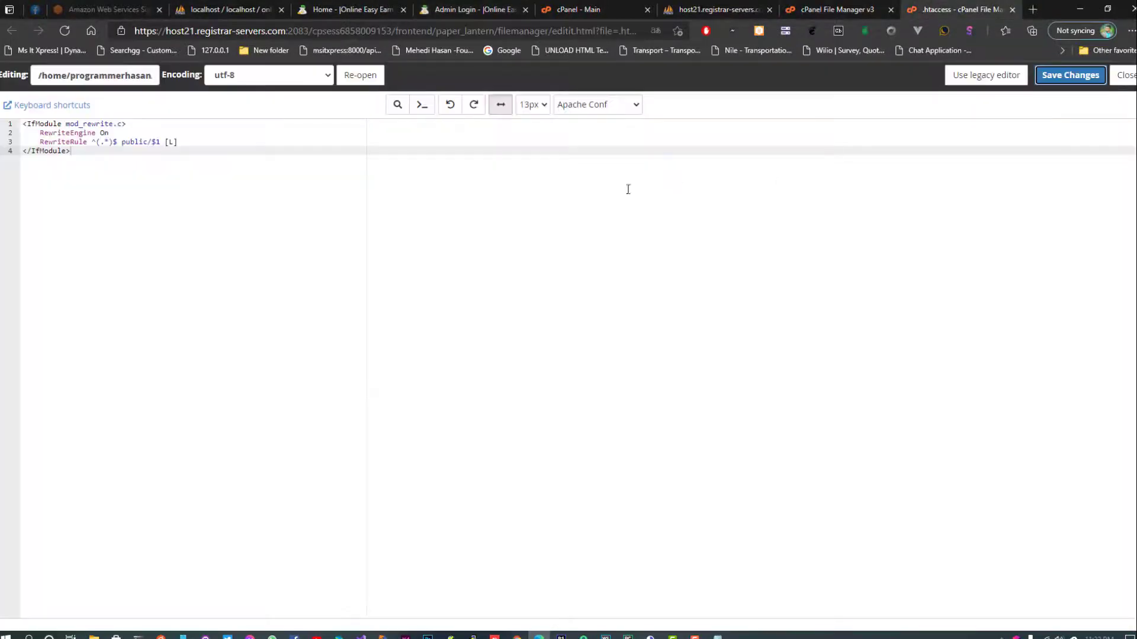
left_click(836, 9)
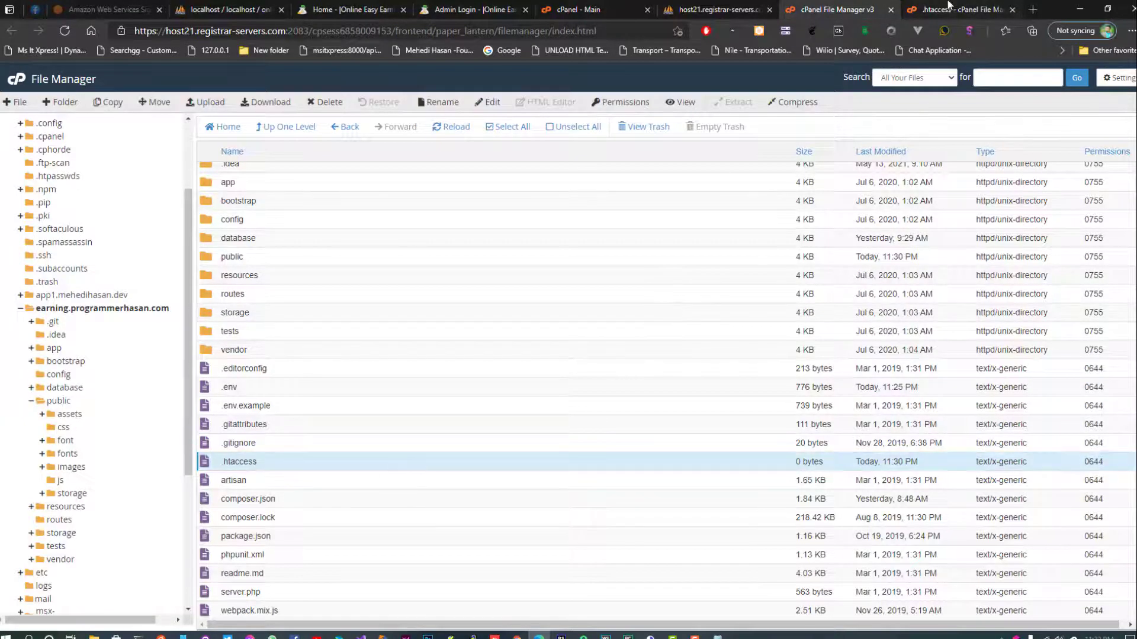
left_click(1012, 10)
right_click(317, 462)
left_click(493, 451)
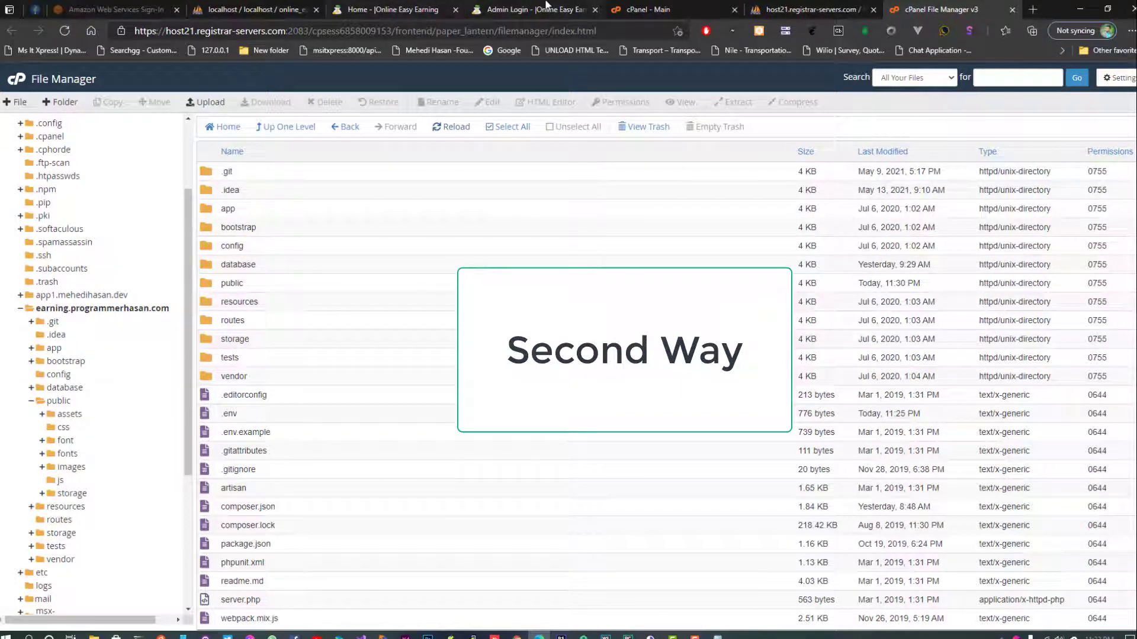
Reload the /admin/ms-admin page to check how the site responds without the root .htaccess file.
left_click(527, 10)
left_click(71, 31)
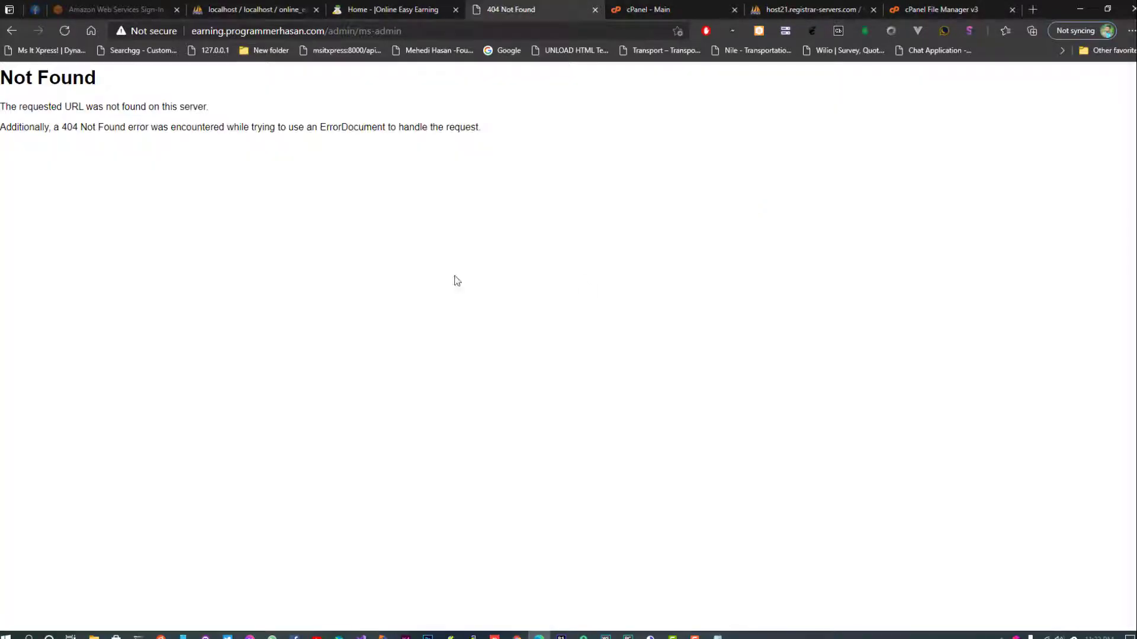
triple_click(233, 125)
left_click(716, 162)
Rename server.php to index.php in the root of the earning subdomain's project folder.
left_click(919, 7)
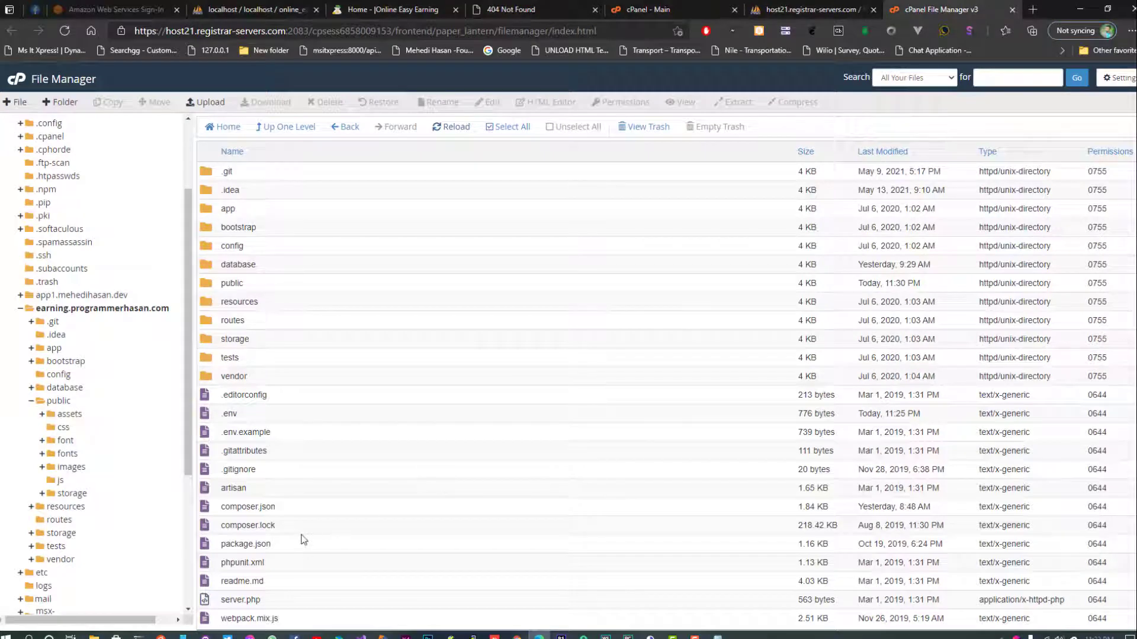
left_click(294, 602)
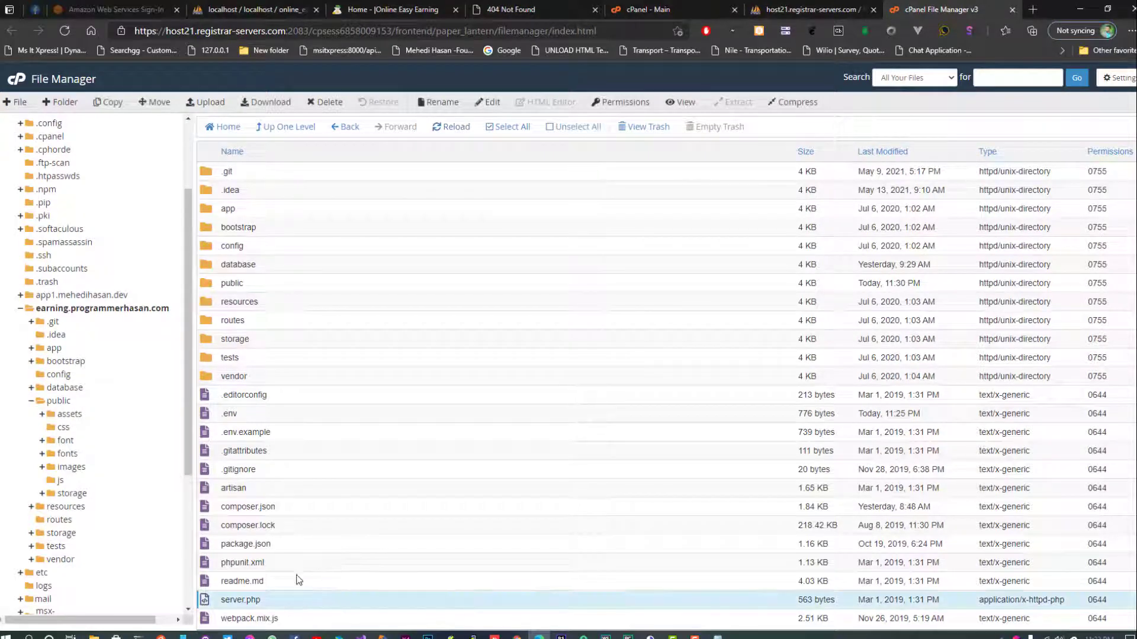
left_click(138, 310)
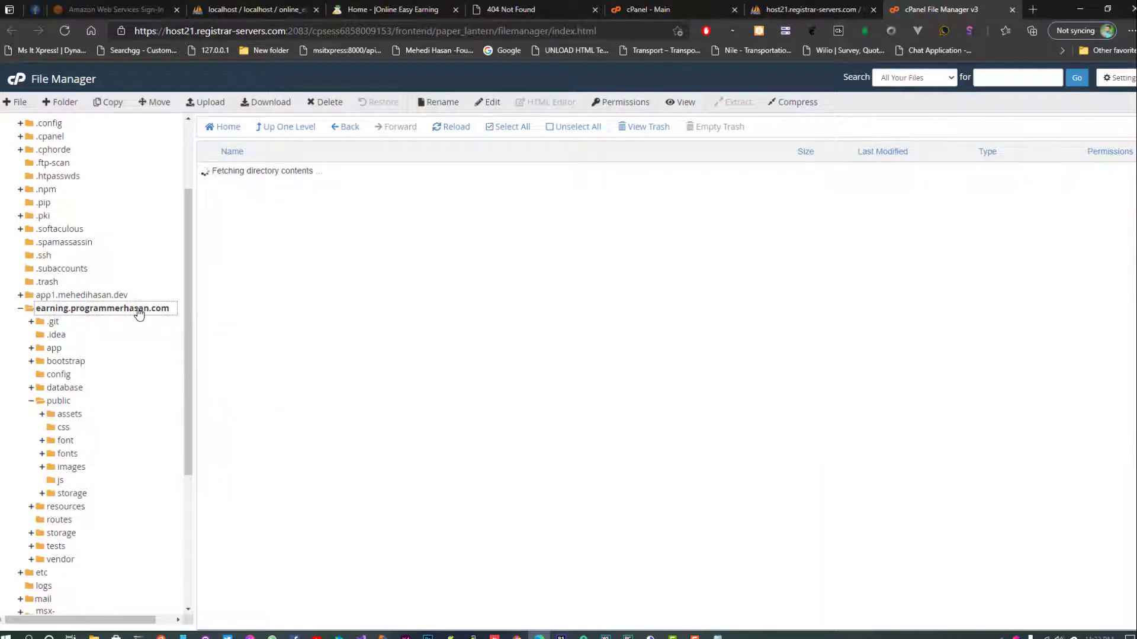
scroll(149, 377, "down", 1)
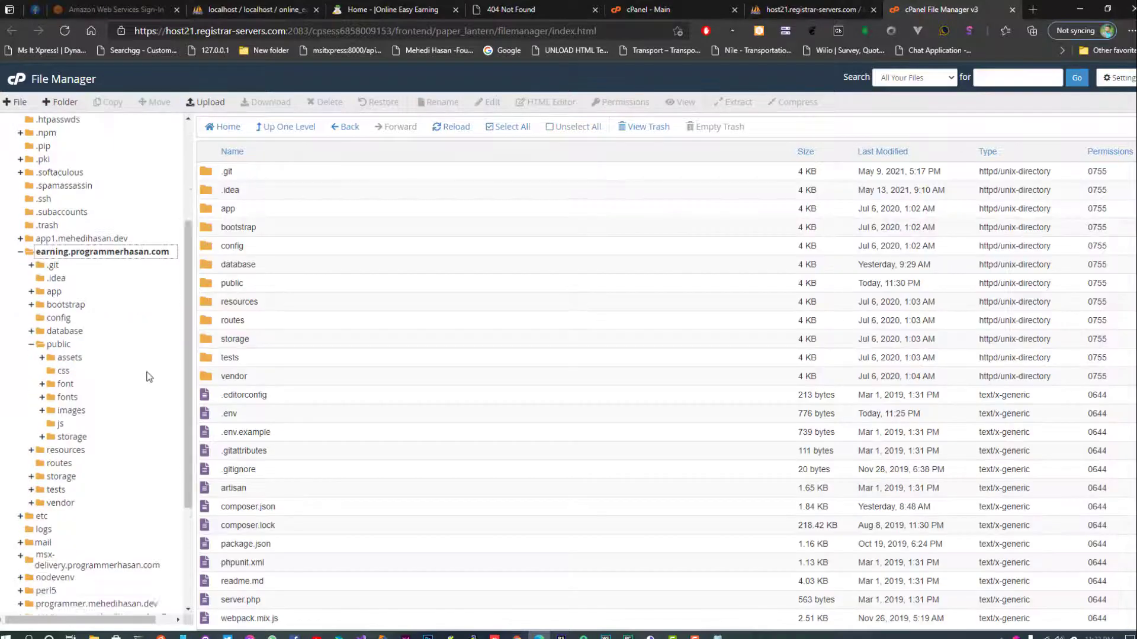
scroll(149, 377, "down", 1)
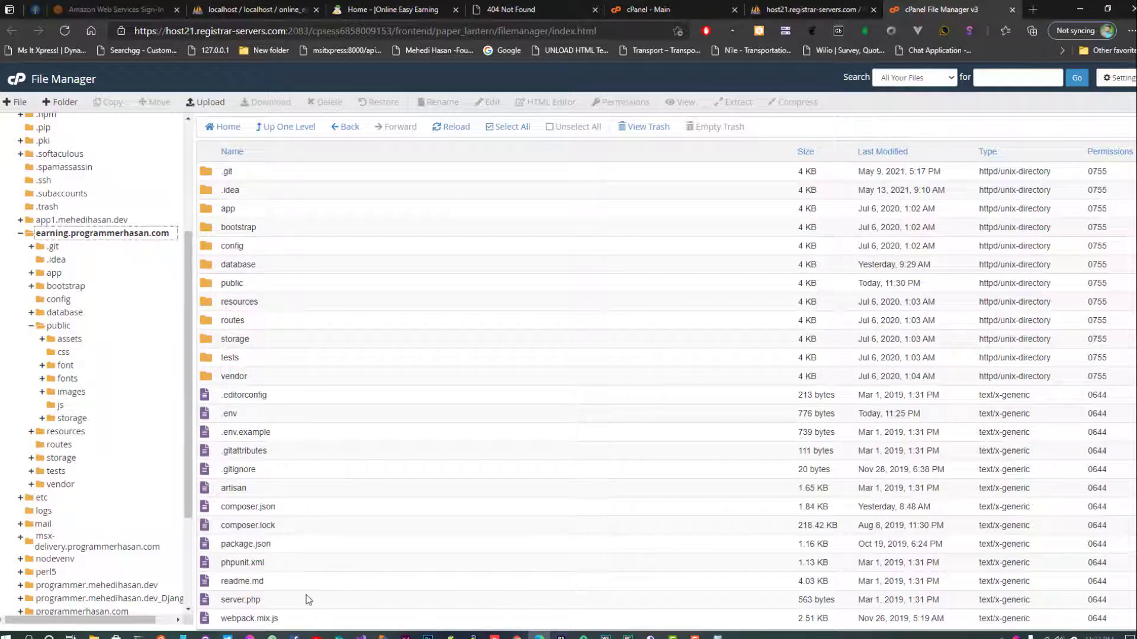
left_click(325, 600)
right_click(330, 600)
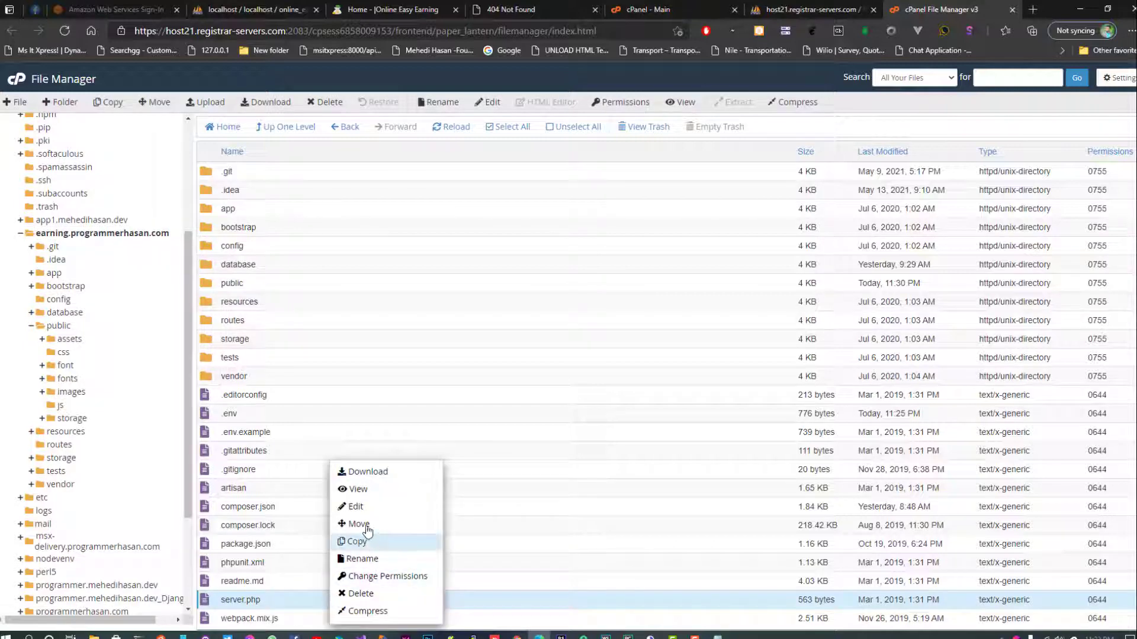
left_click(364, 563)
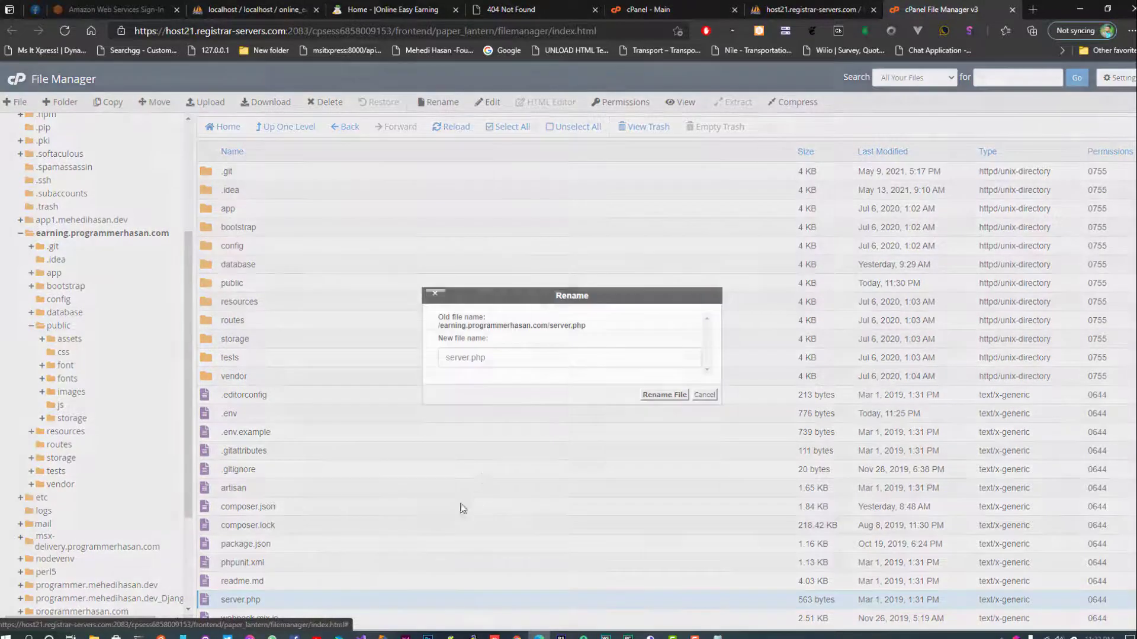
double_click(459, 358)
type("index")
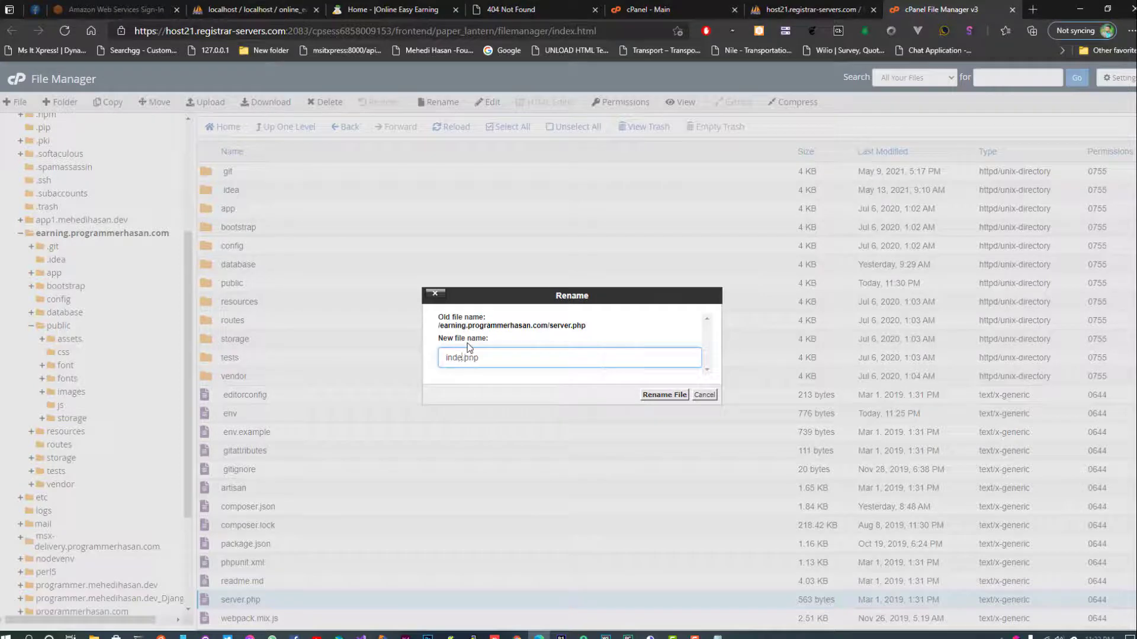
left_click(664, 395)
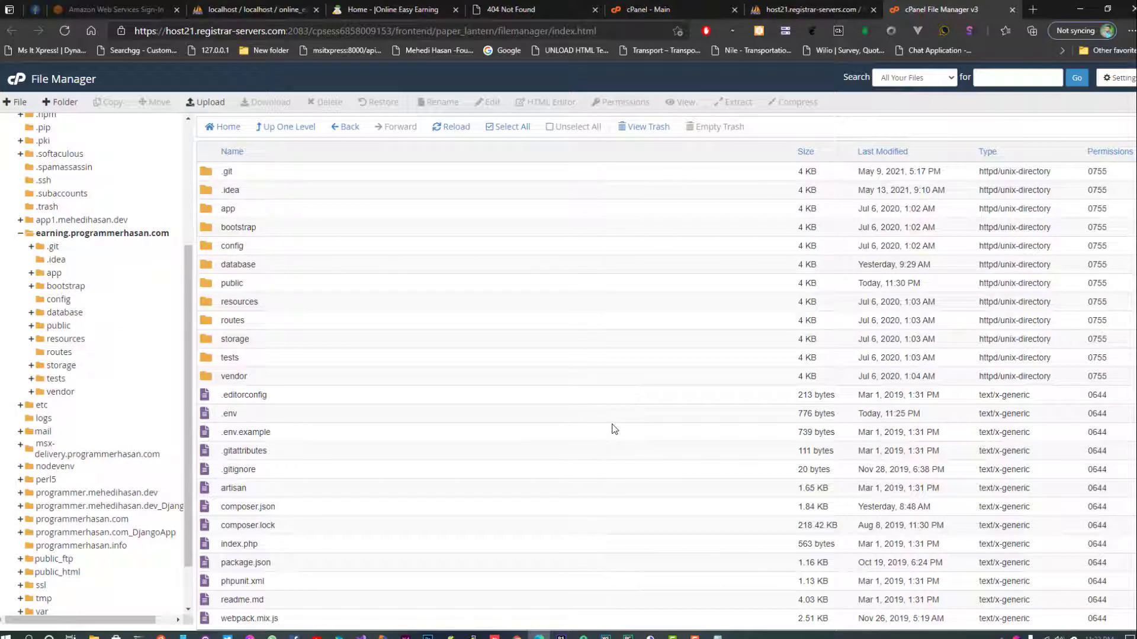
Copy .htaccess from the public folder into the root of the earning subdomain's project folder.
double_click(269, 283)
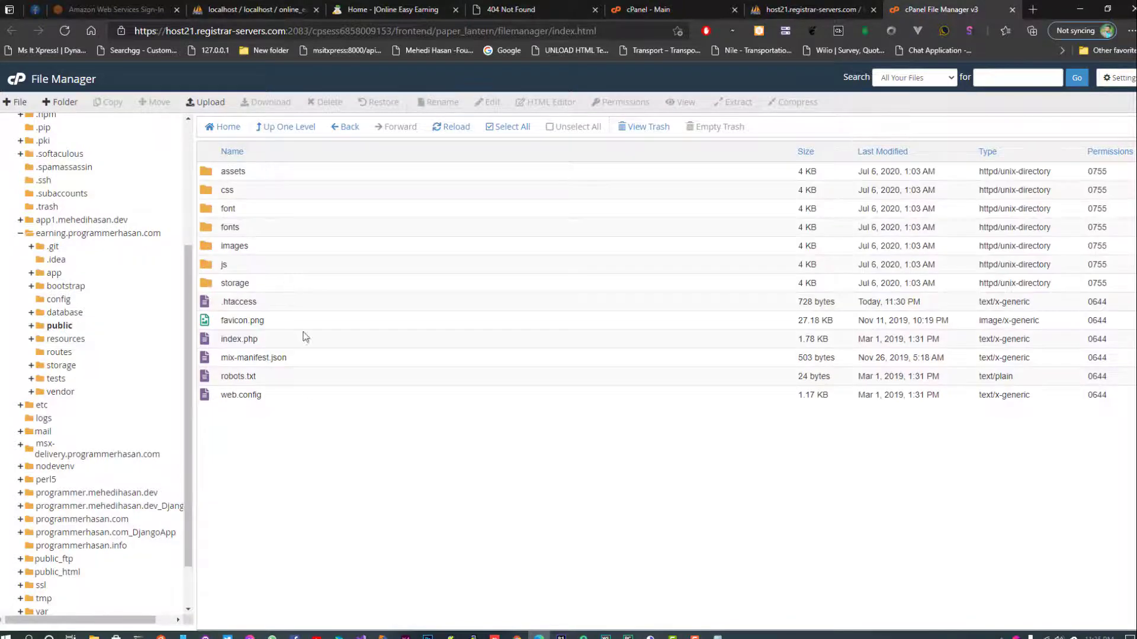
left_click(279, 303)
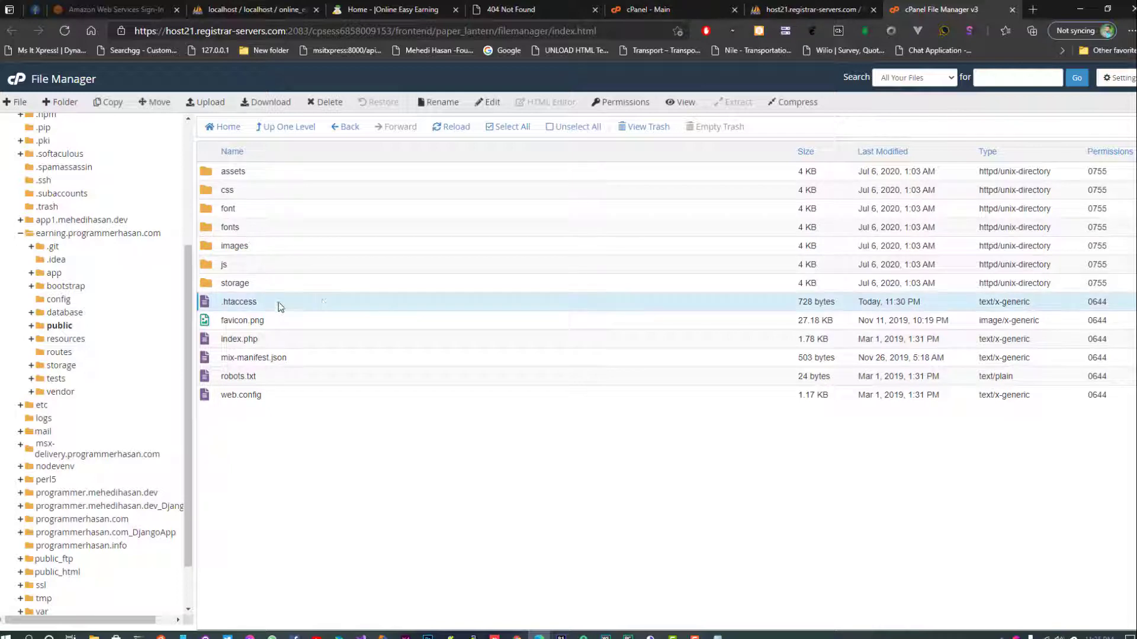
left_click(109, 101)
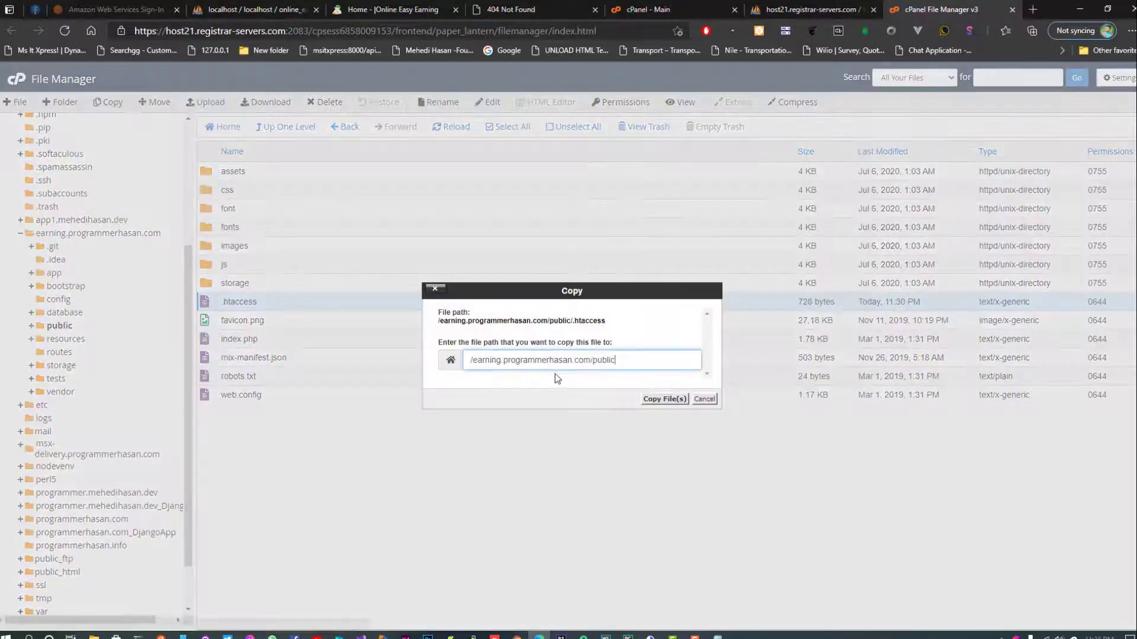
double_click(602, 360)
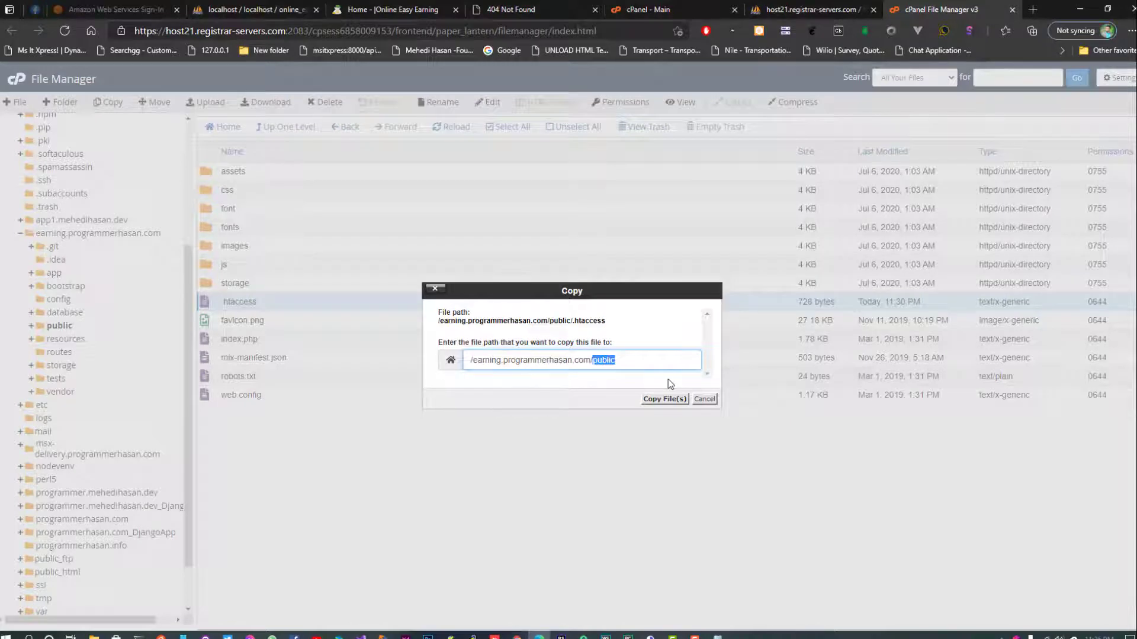
key("BackSpace")
left_click(664, 400)
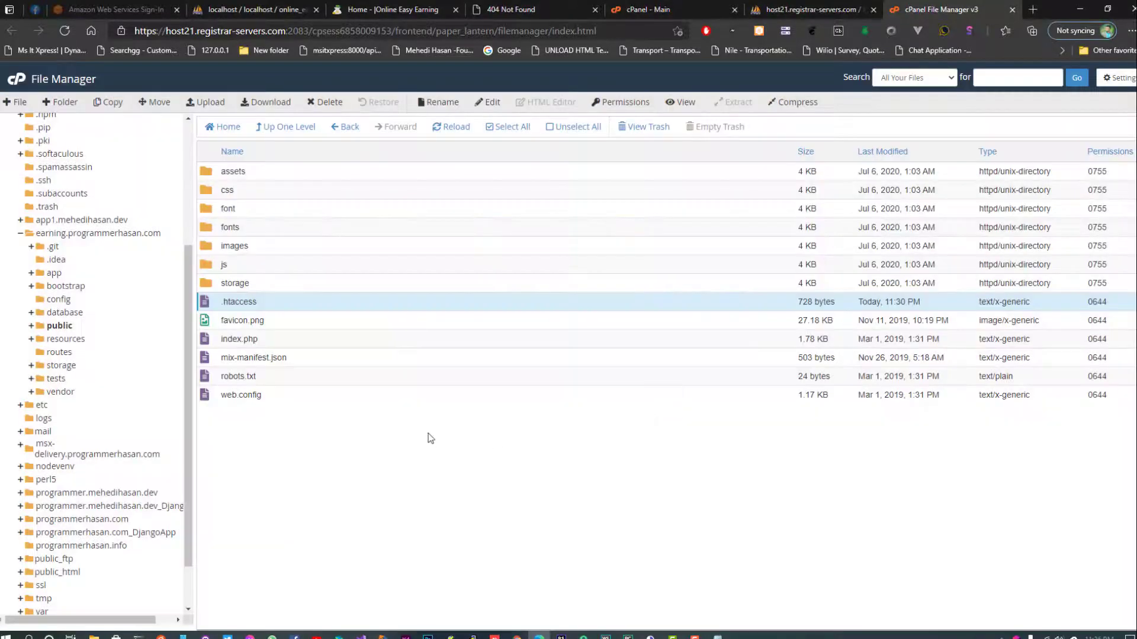
Open the copied .htaccess in the project root for editing and review its rewrite and file-hiding rules.
left_click(289, 131)
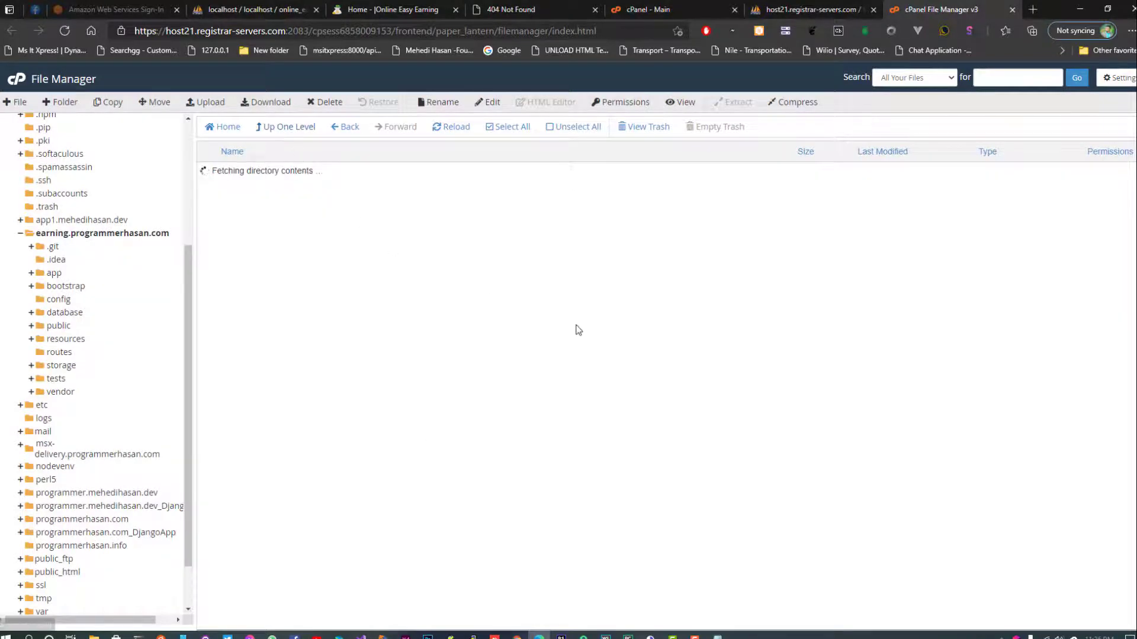
scroll(358, 453, "down", 1)
left_click(355, 472)
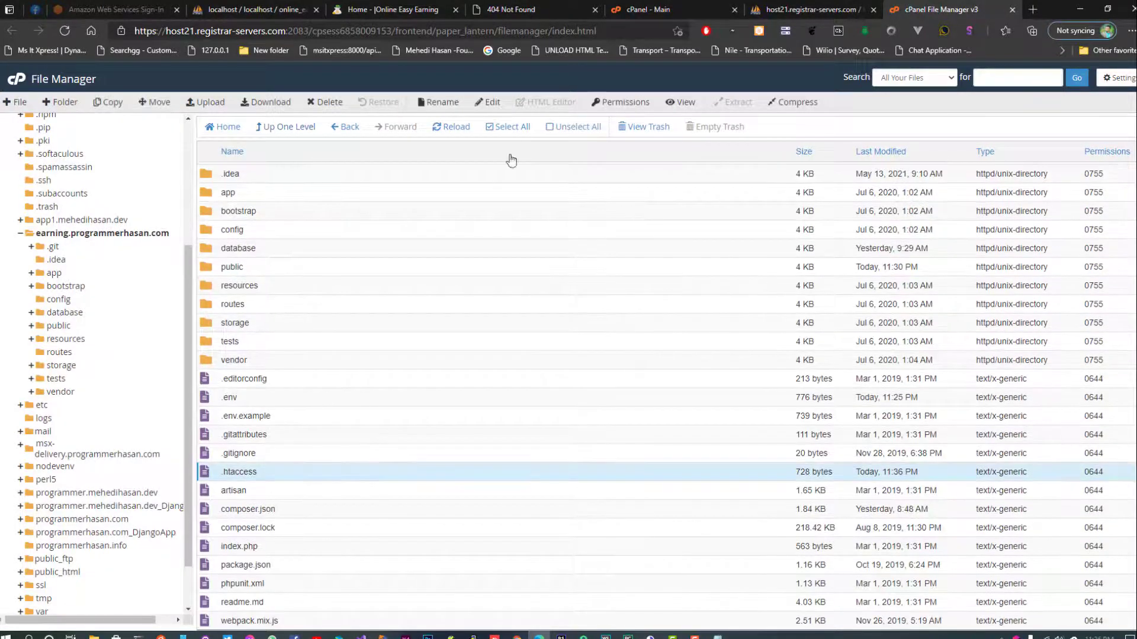
left_click(496, 108)
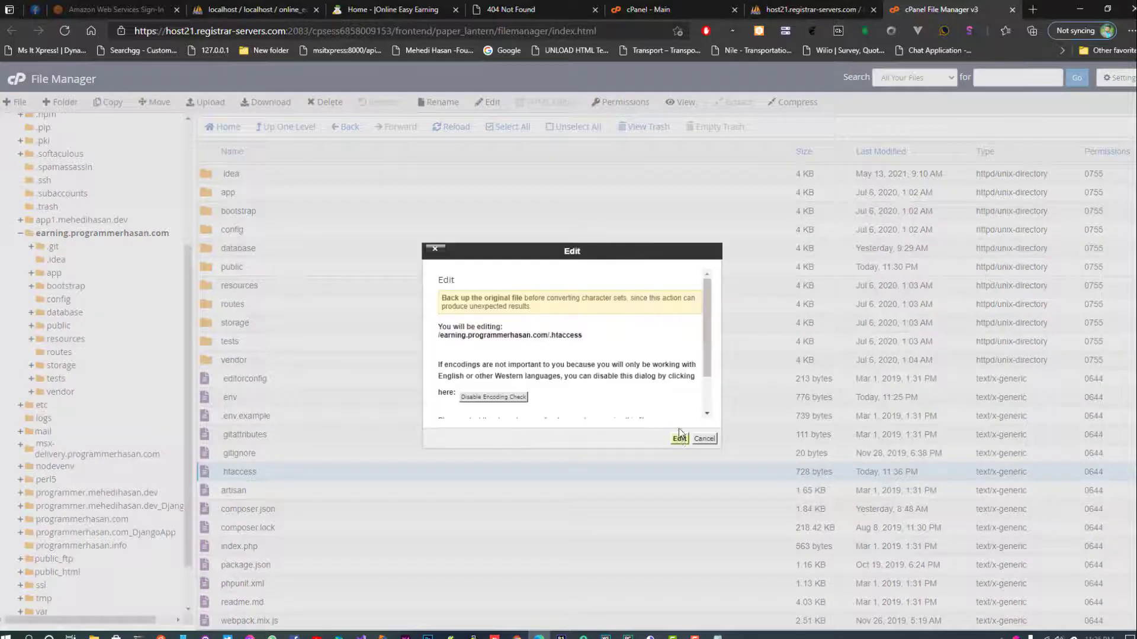
left_click(684, 438)
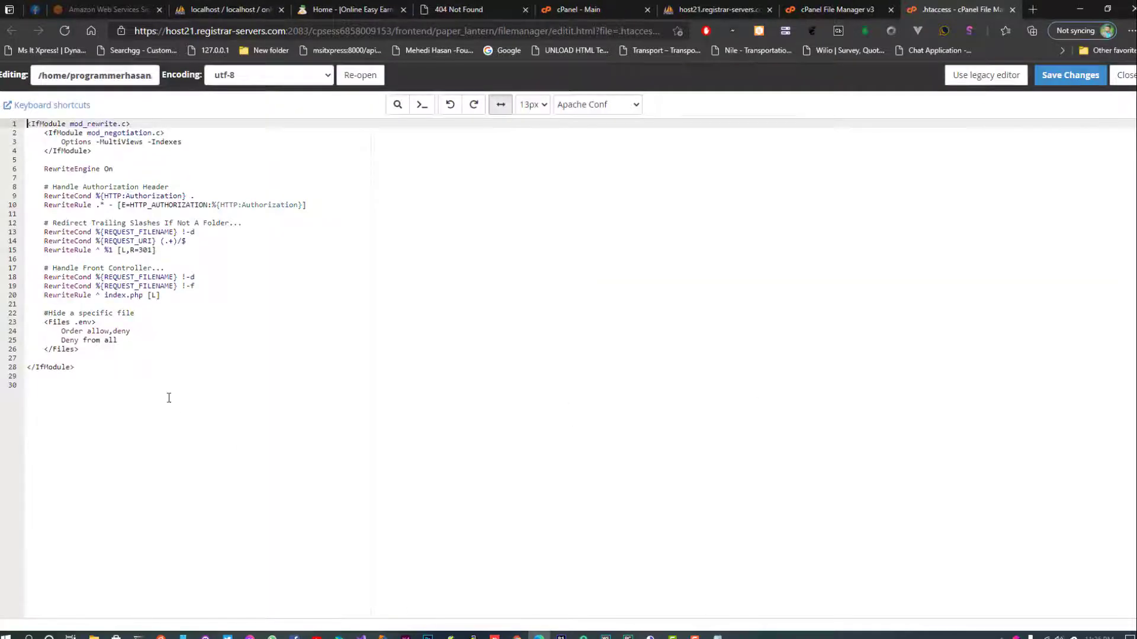
left_click_drag(168, 398, 47, 106)
left_click(294, 358)
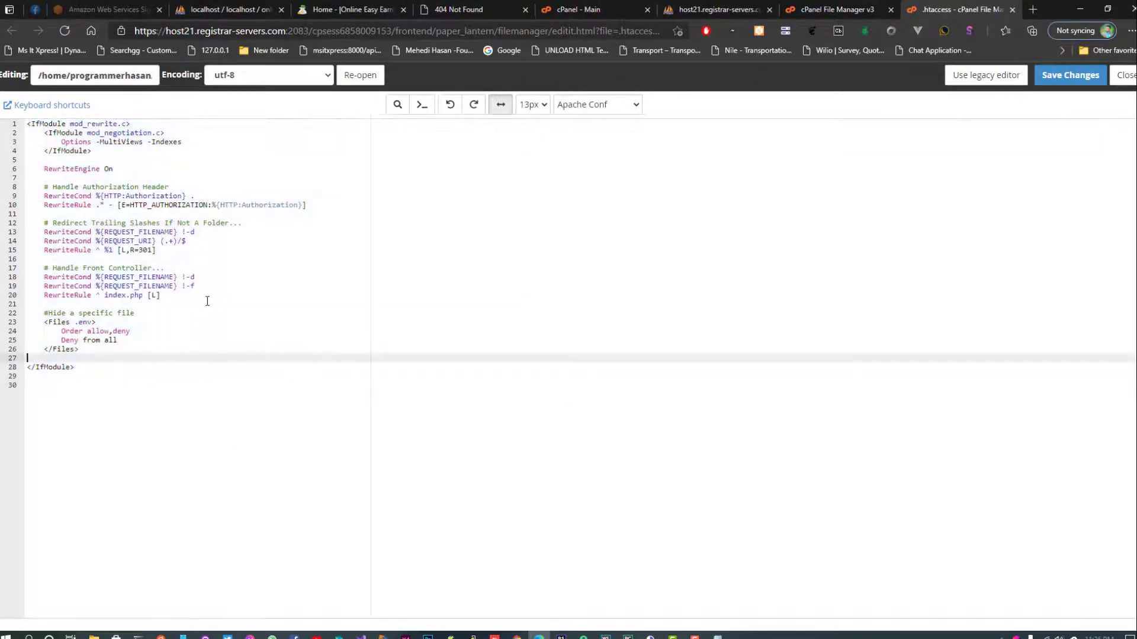
left_click(217, 295)
Check index.php in the project root listing and reload the earning subdomain's admin page to test the second method.
left_click(836, 10)
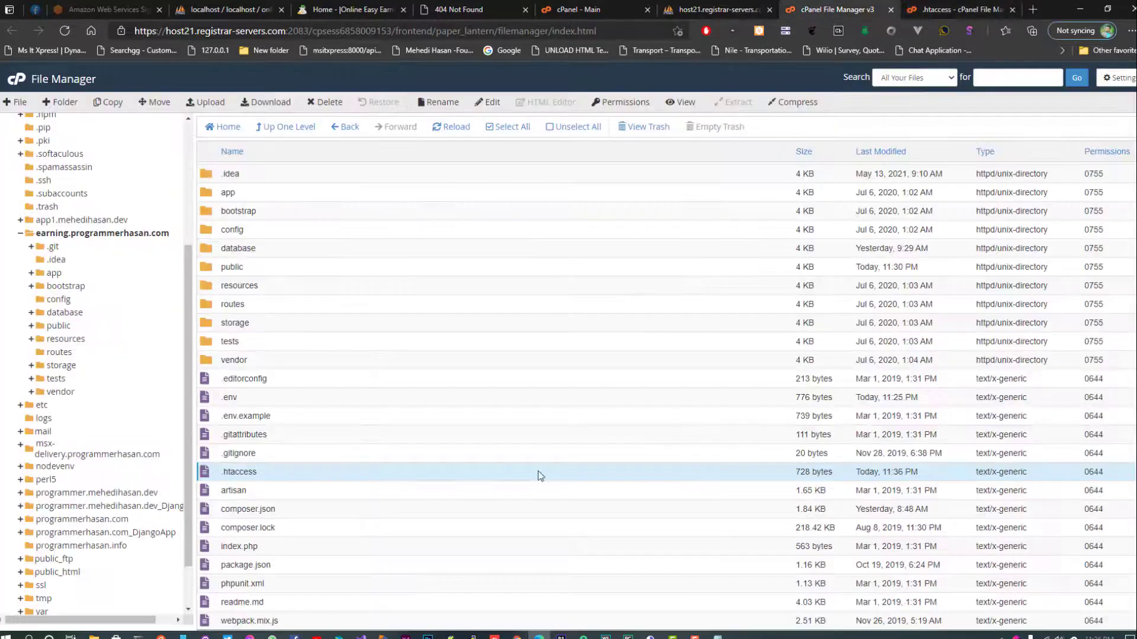
scroll(467, 521, "down", 1)
left_click(294, 539)
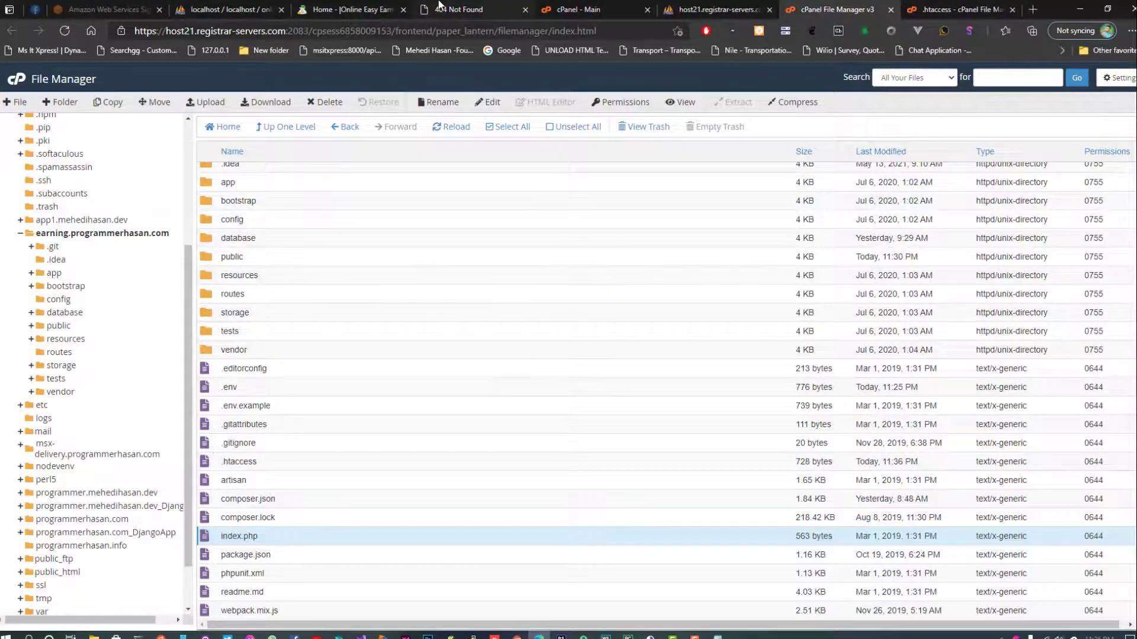
left_click(456, 9)
left_click(65, 31)
key("Return")
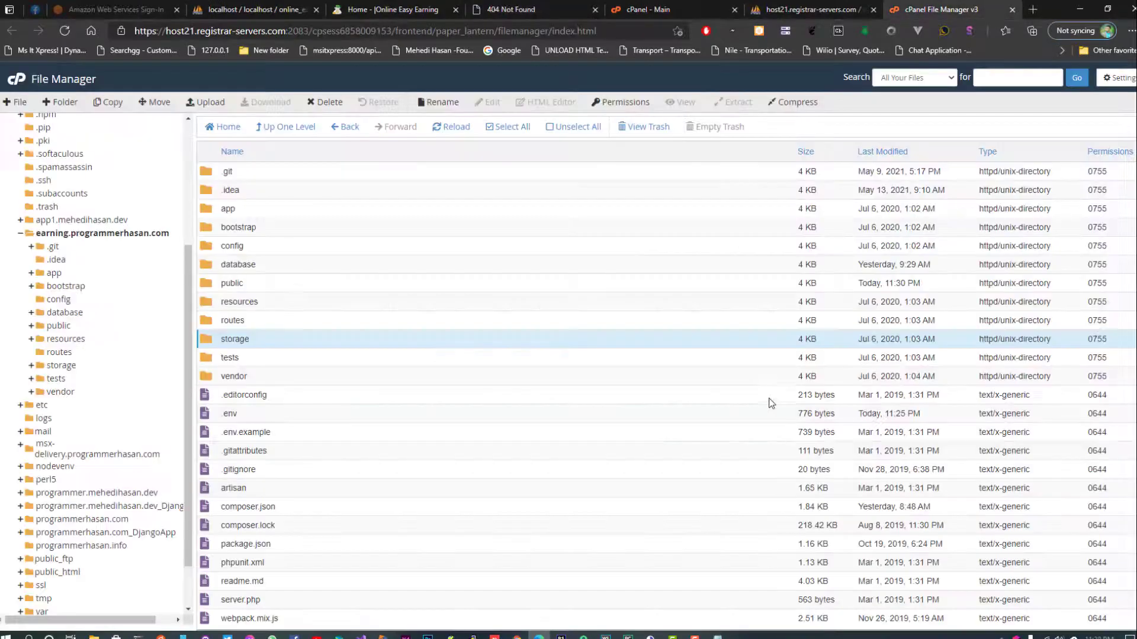
Reload the project folder listing, close phpMyAdmin, and search the cPanel tools for "sub".
left_click(446, 124)
left_click(782, 7)
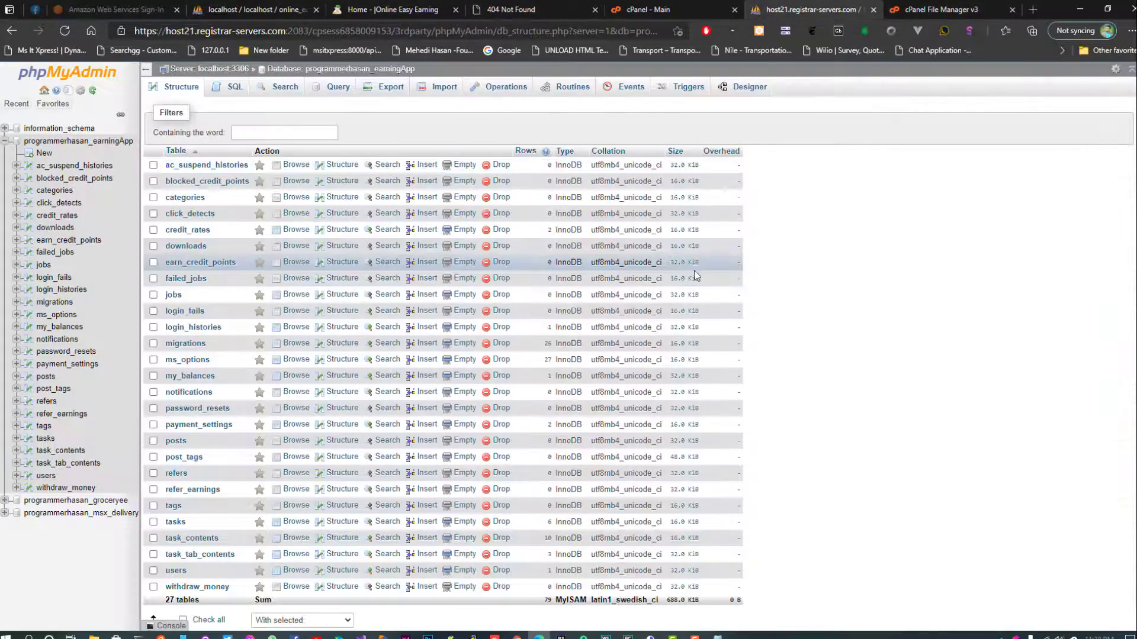
left_click(872, 9)
left_click(657, 9)
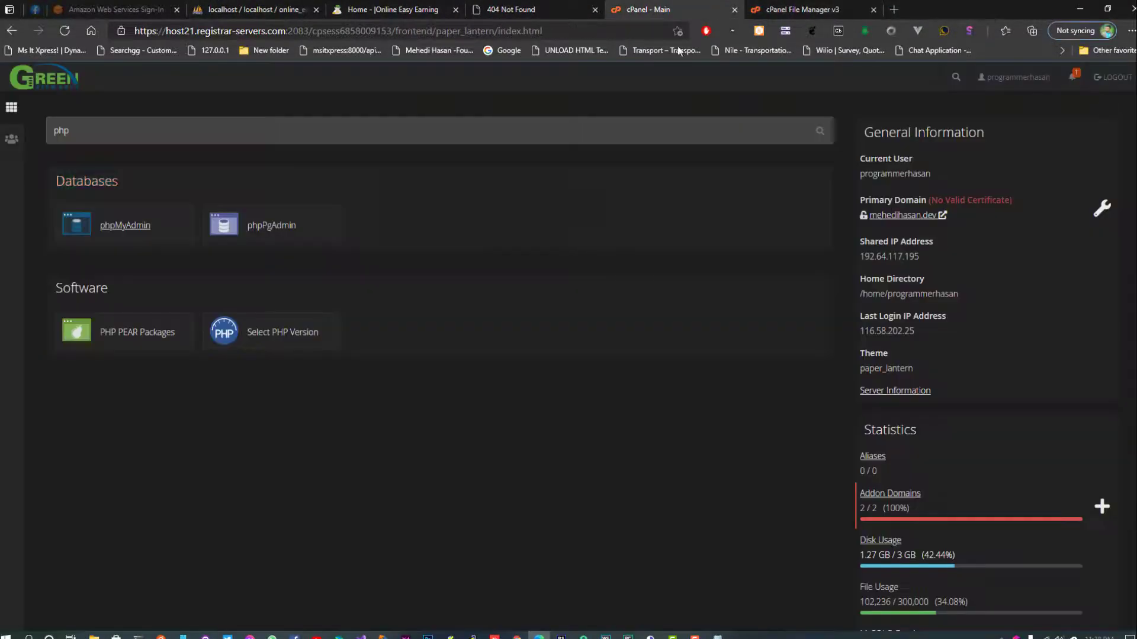
left_click(417, 126)
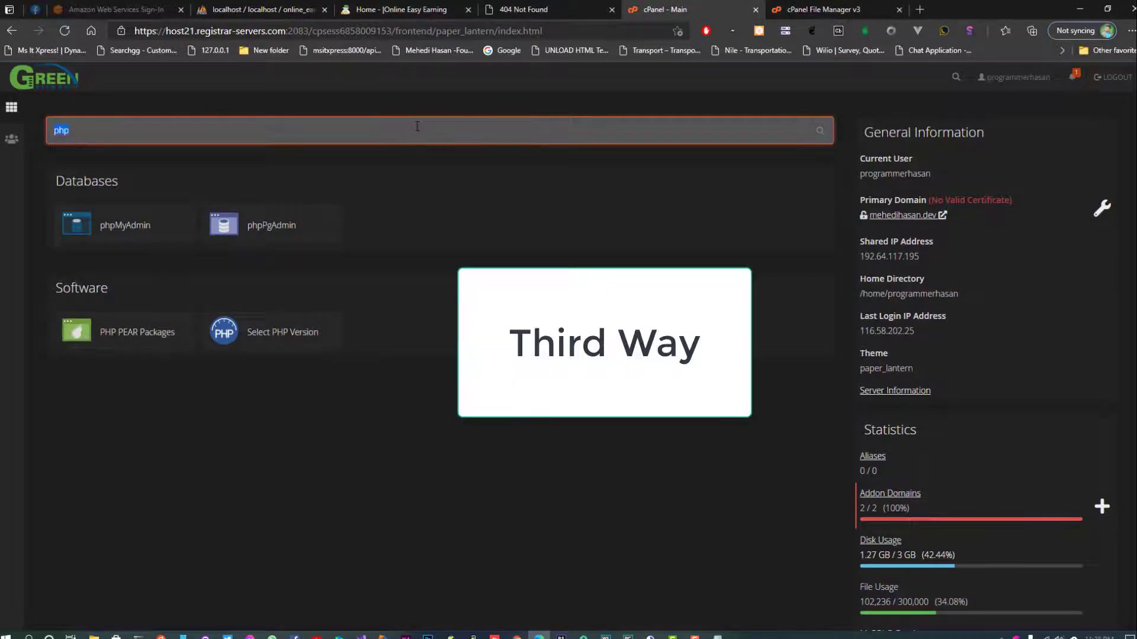
key("BackSpace")
type("sub")
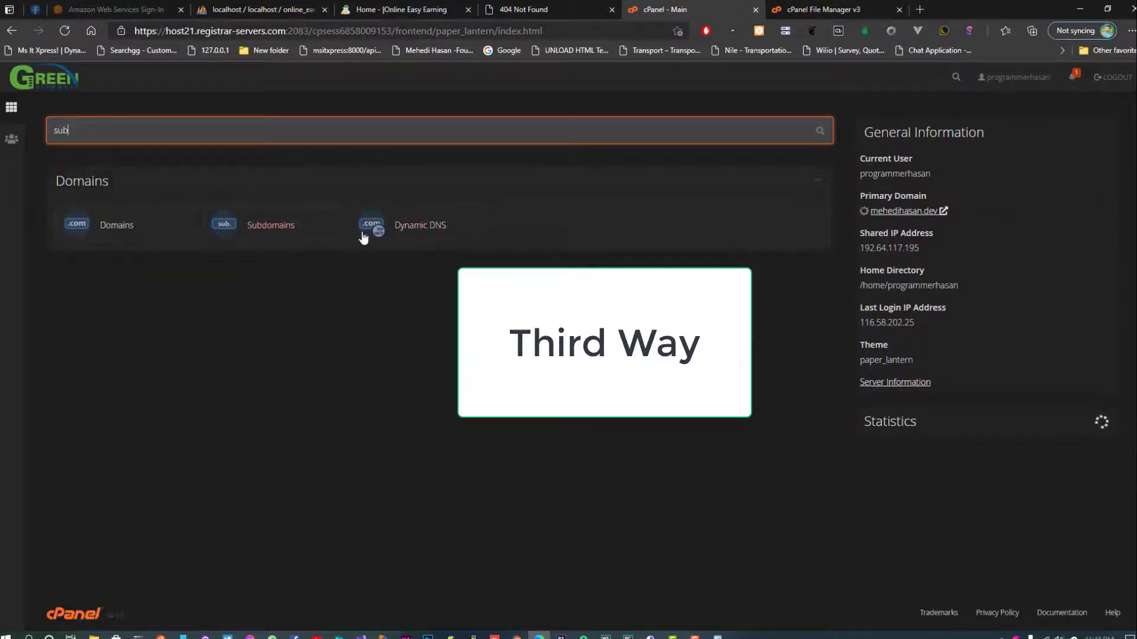
Set the document root of the earning.programmerhasan.com subdomain to earning.programmerhasan.com/public.
left_click(297, 234)
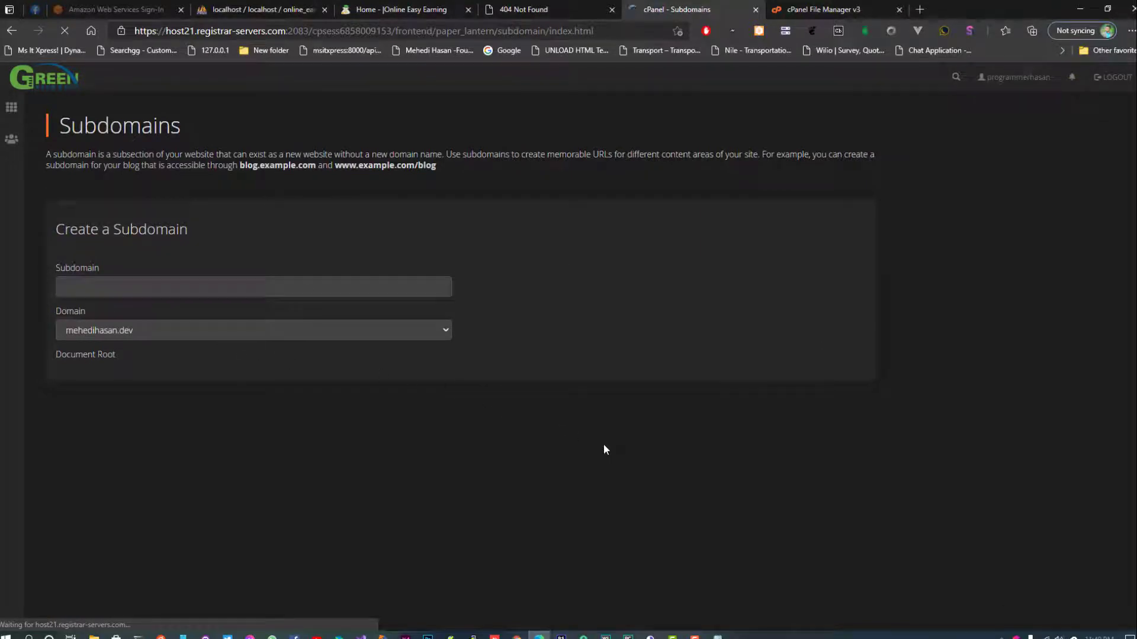
scroll(603, 444, "down", 4)
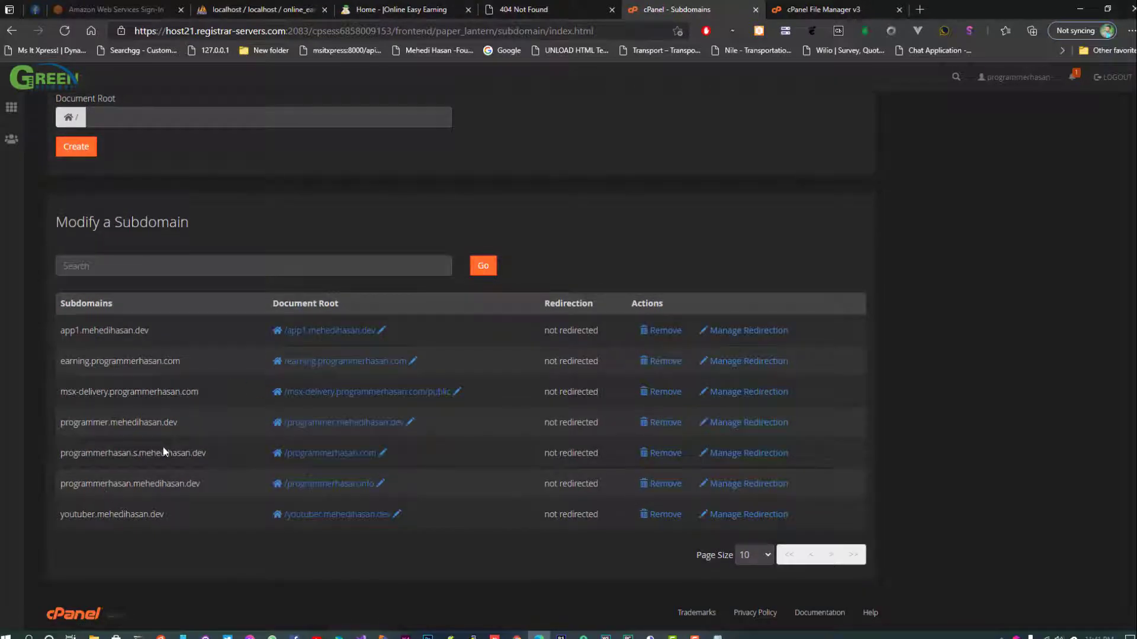
left_click(413, 361)
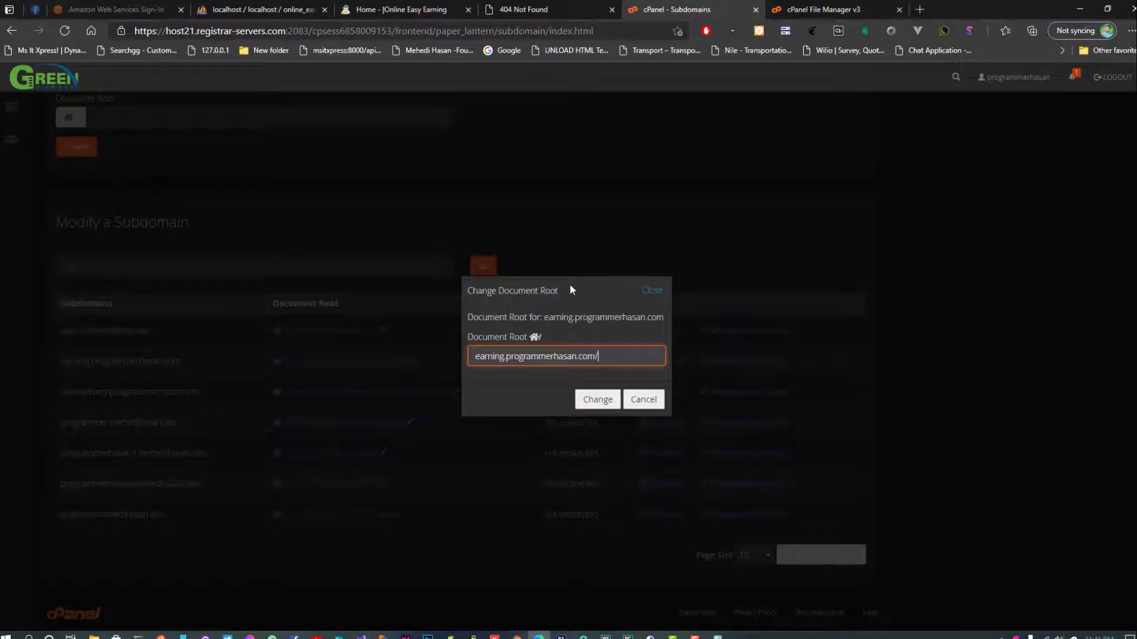
type("/public")
left_click(595, 399)
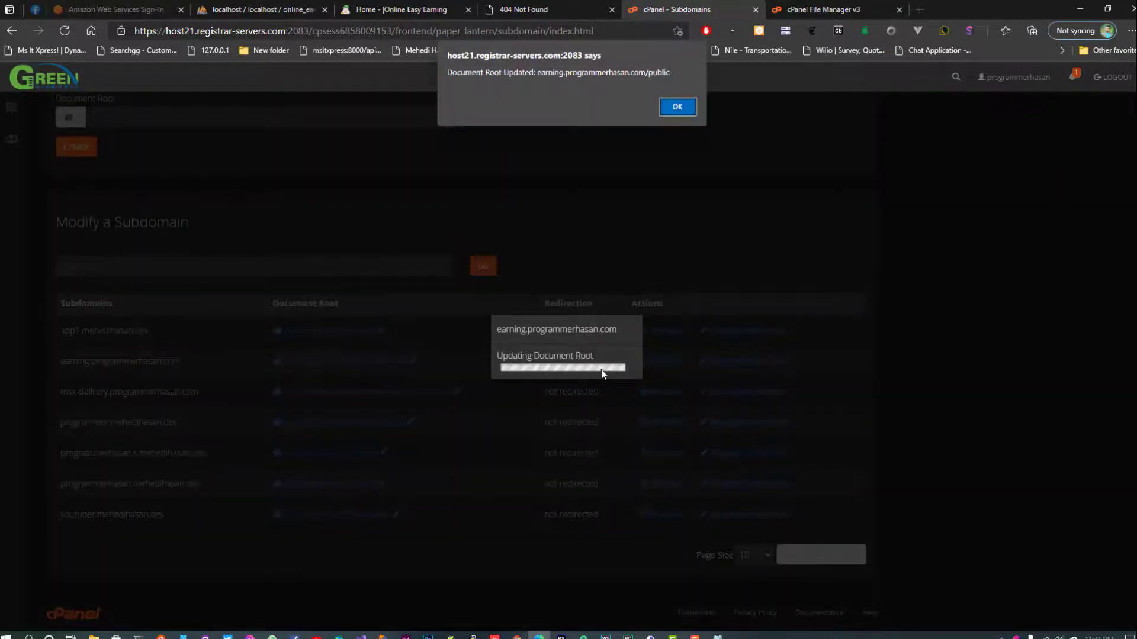
left_click(676, 107)
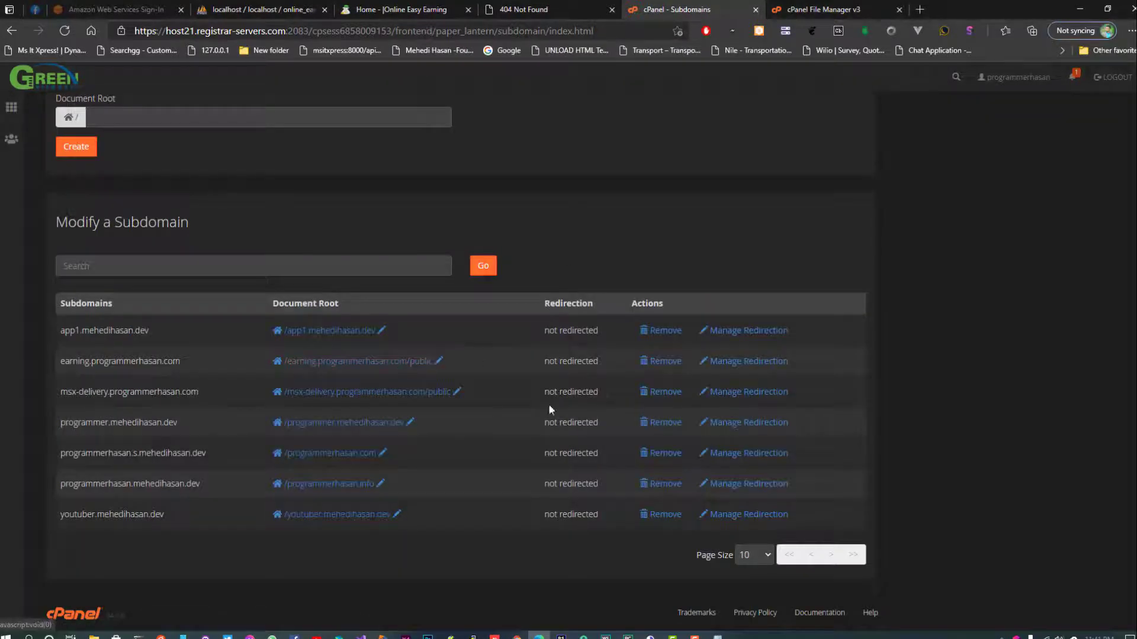
Test the new document root by loading the earning.programmerhasan.com home page and submitting its registration form empty.
left_click(545, 7)
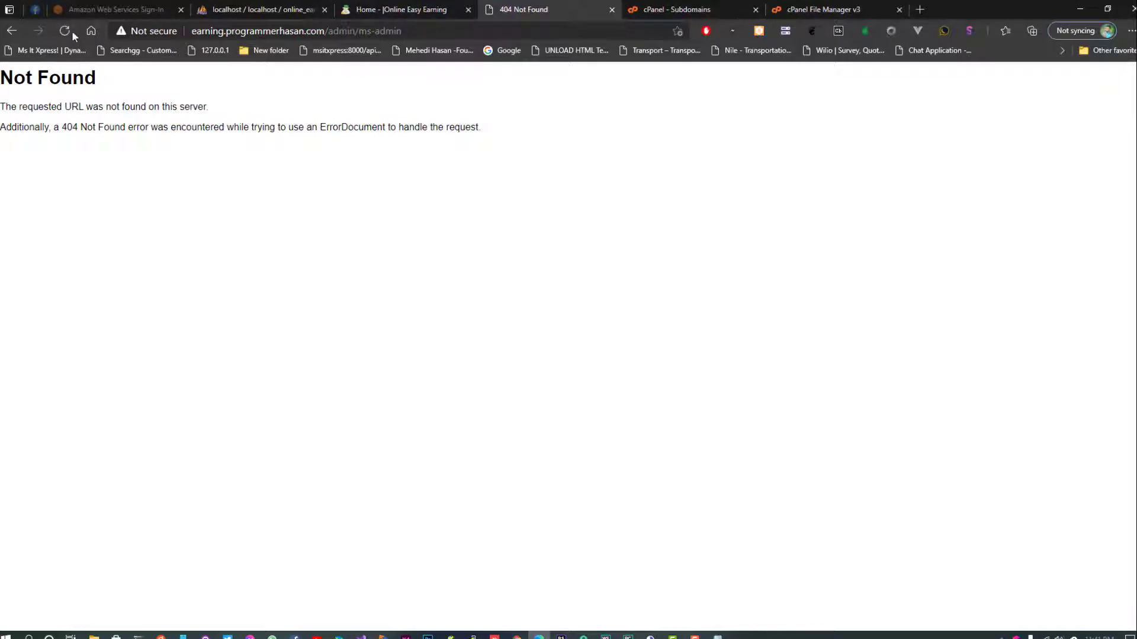
left_click_drag(327, 31, 502, 33)
key("BackSpace")
key("Return")
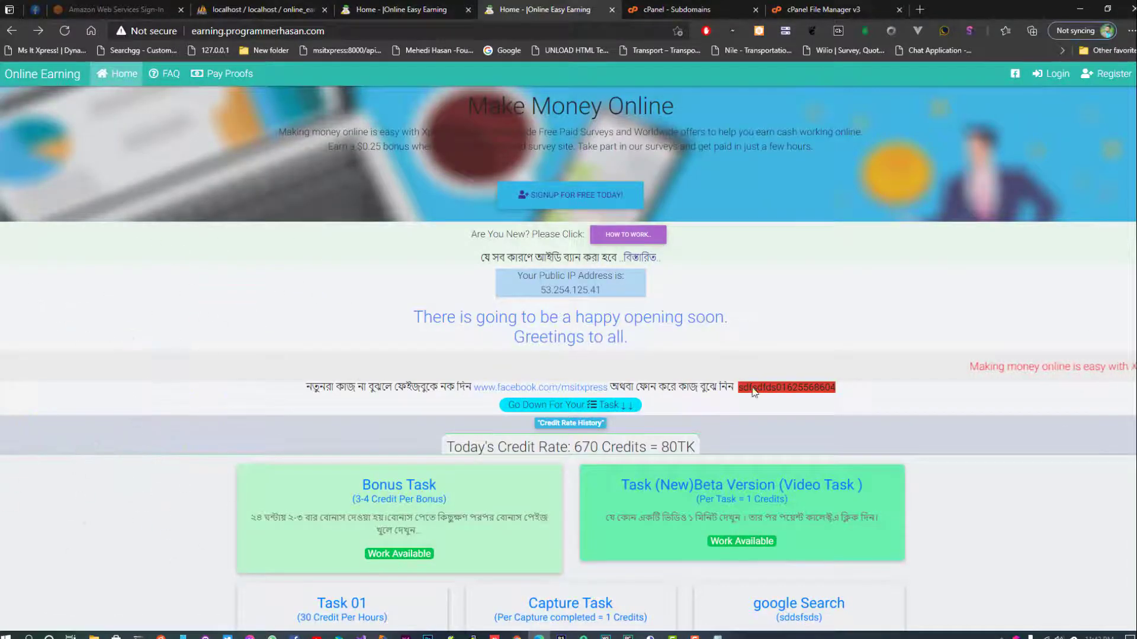
scroll(625, 424, "down", 4)
scroll(655, 264, "up", 4)
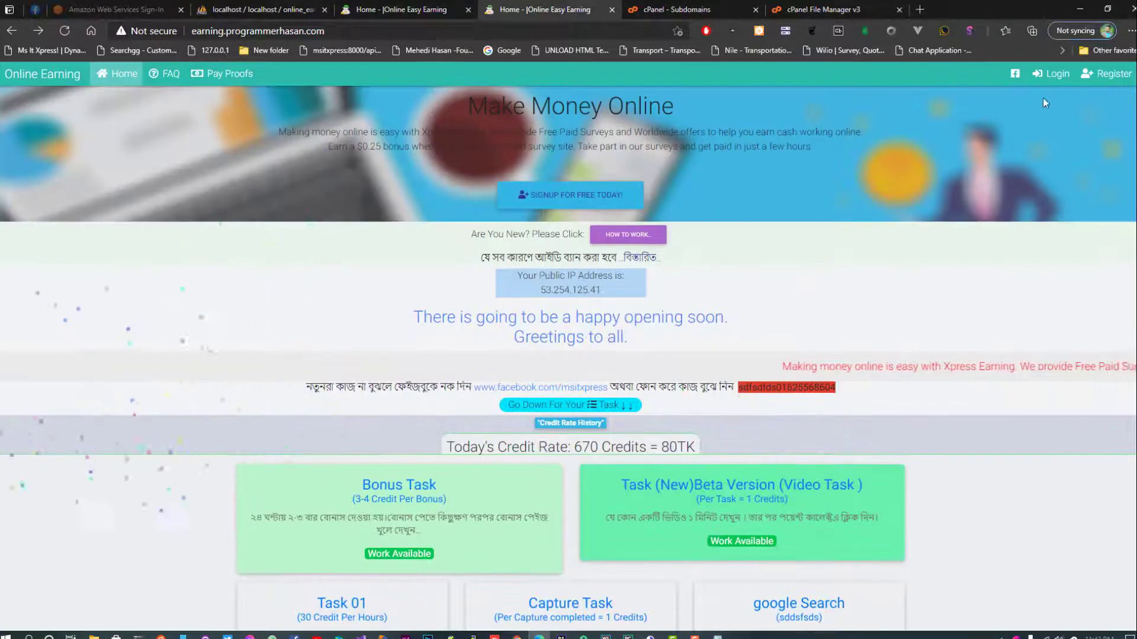
left_click(1105, 73)
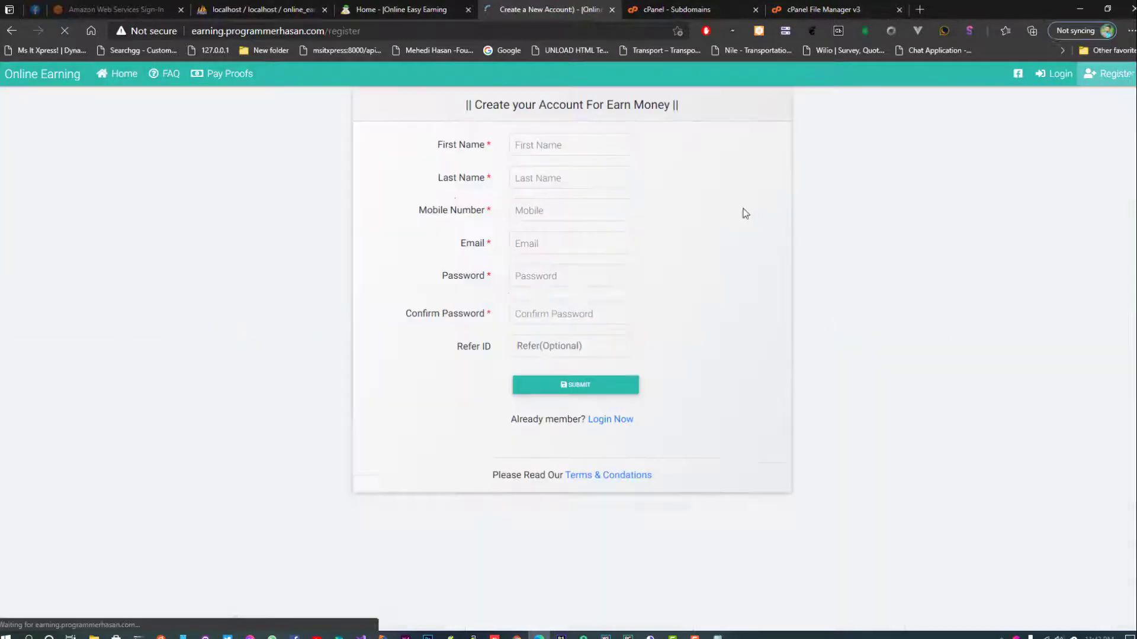
left_click(628, 405)
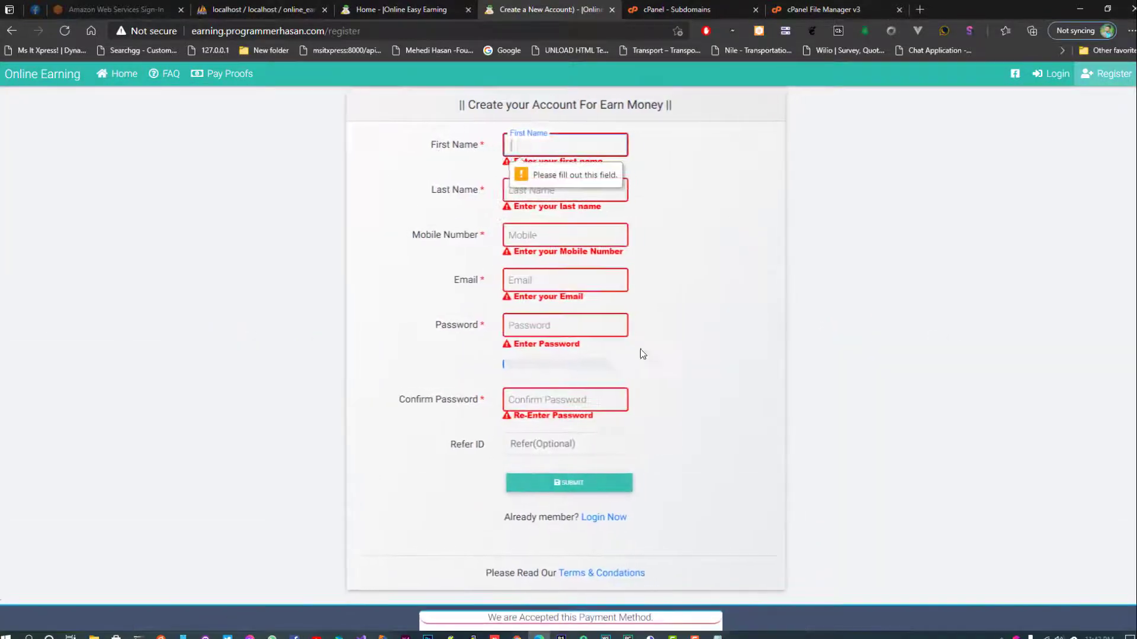
Change the earning subdomain's document root back to earning.programmerhasan.com and leave the subdomain settings.
left_click(825, 9)
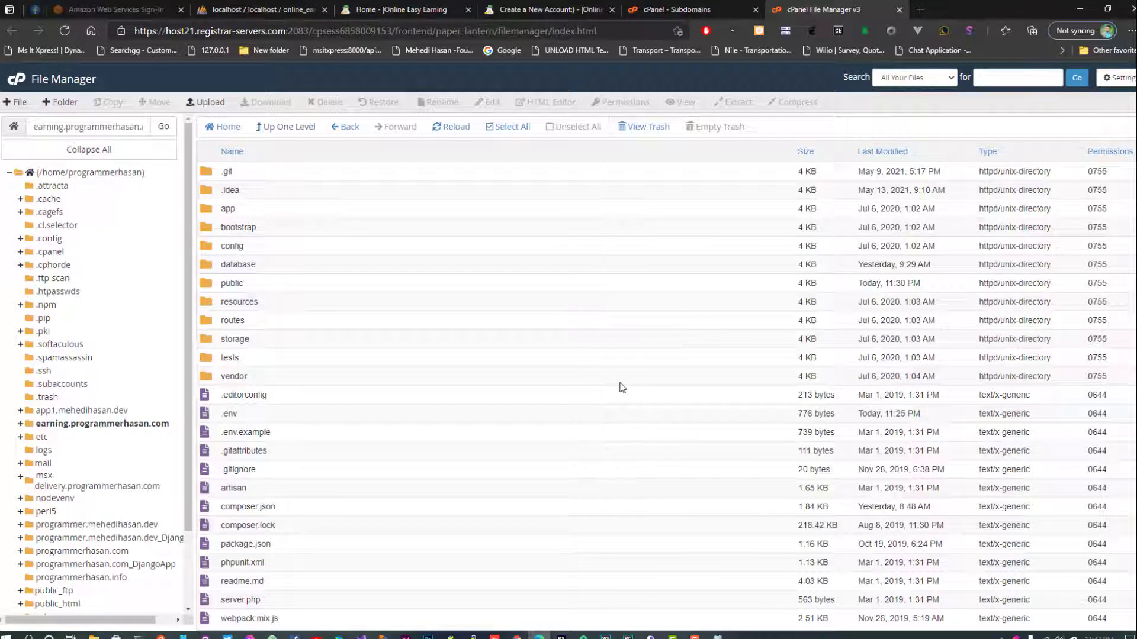
key("ctrl+shift+Tab")
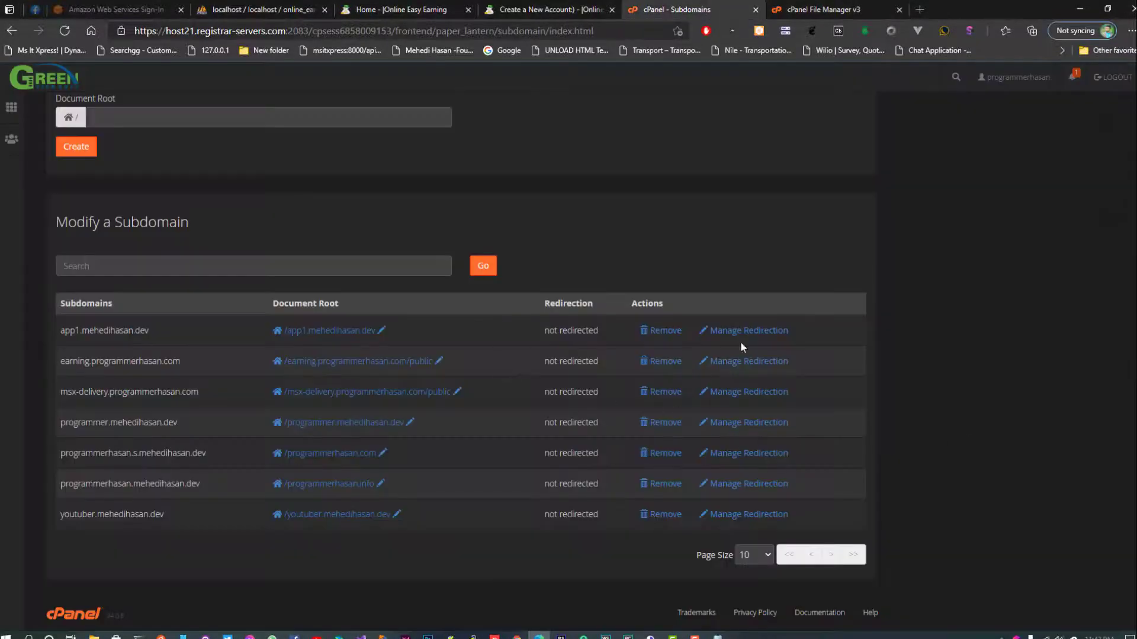
left_click(438, 363)
double_click(606, 356)
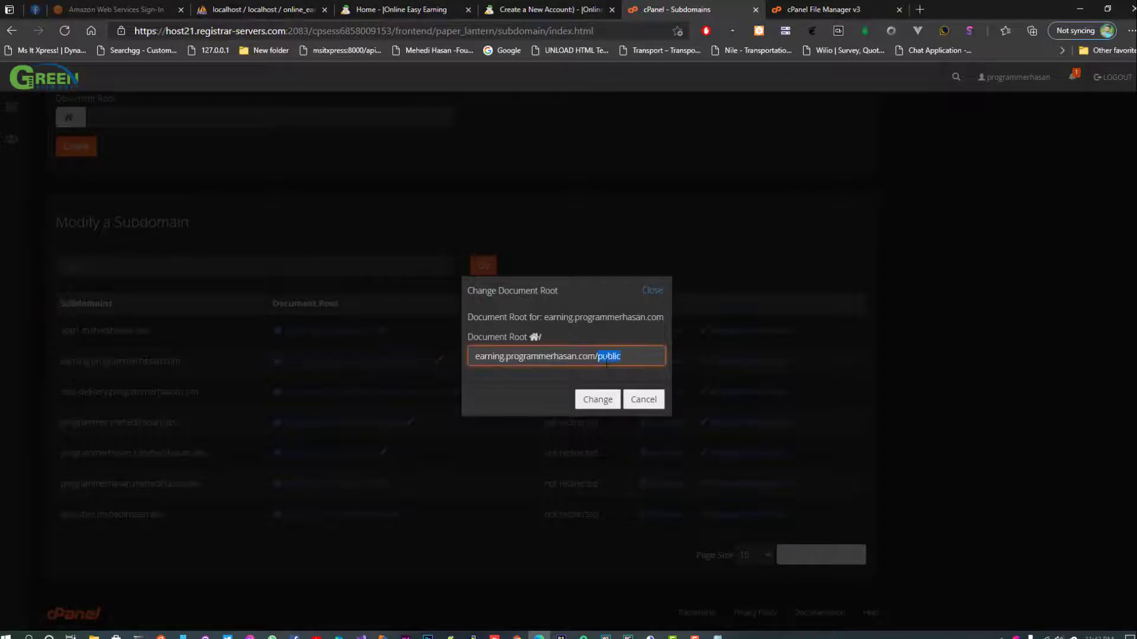
key("BackSpace")
key("Escape")
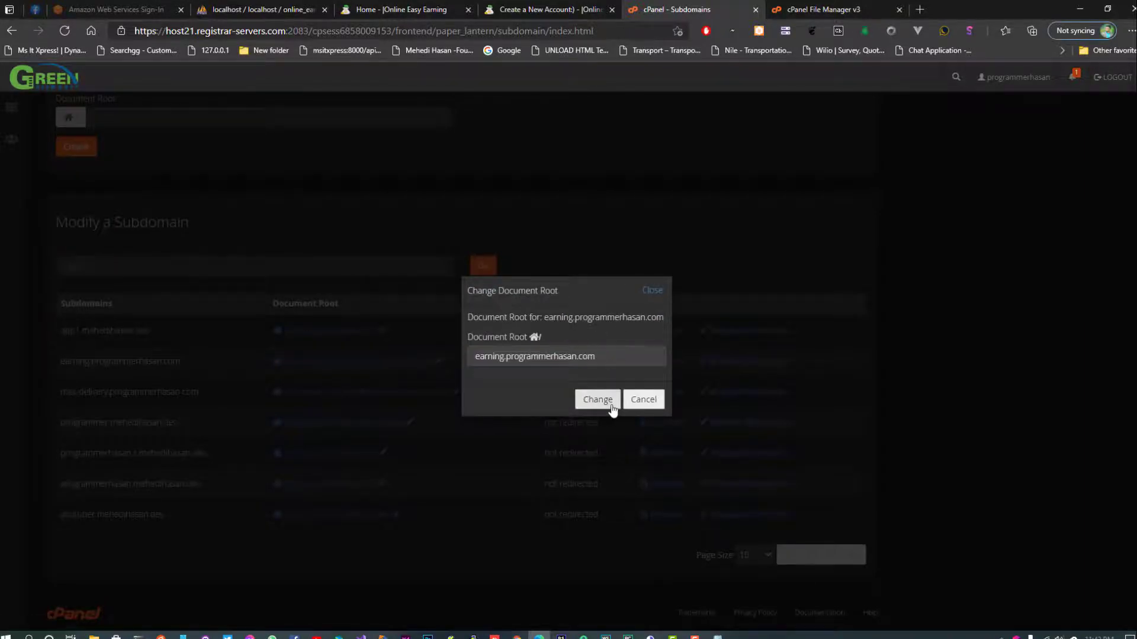
left_click(607, 402)
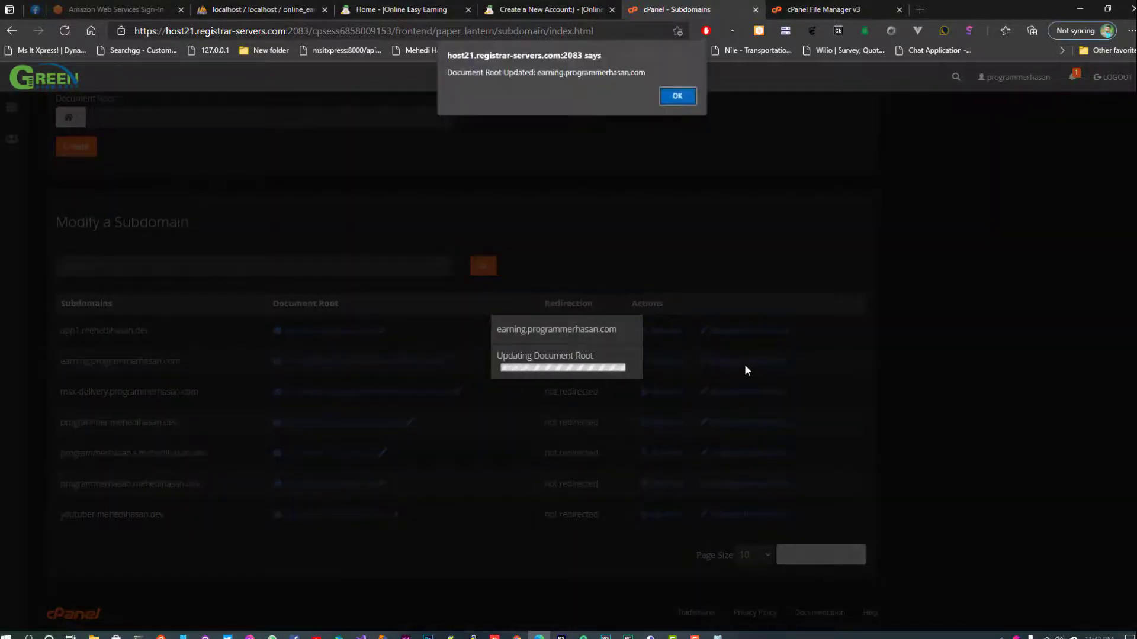
left_click(686, 96)
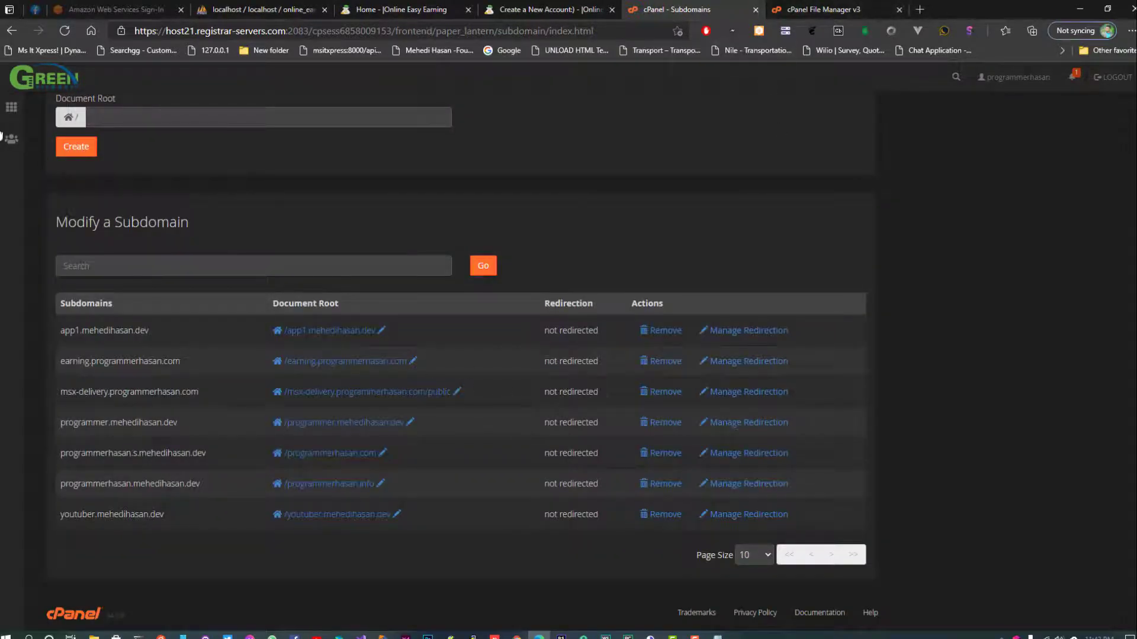
key("F5")
Create a new folder named appMain inside the earning.programmerhasan.com project folder in File Manager.
left_click(791, 7)
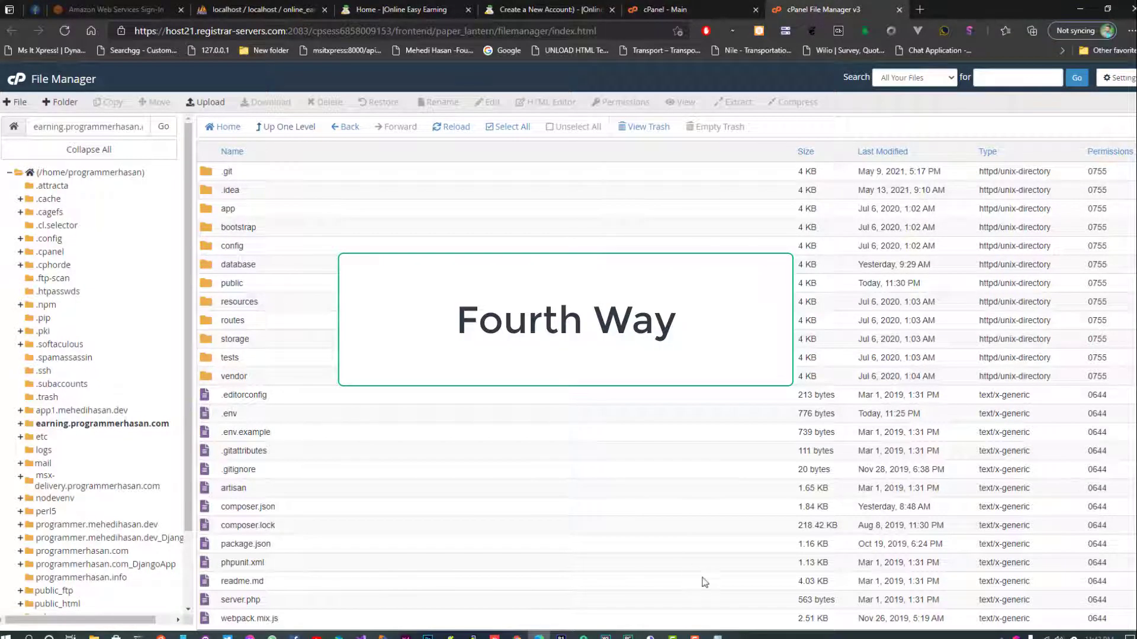
left_click(628, 301)
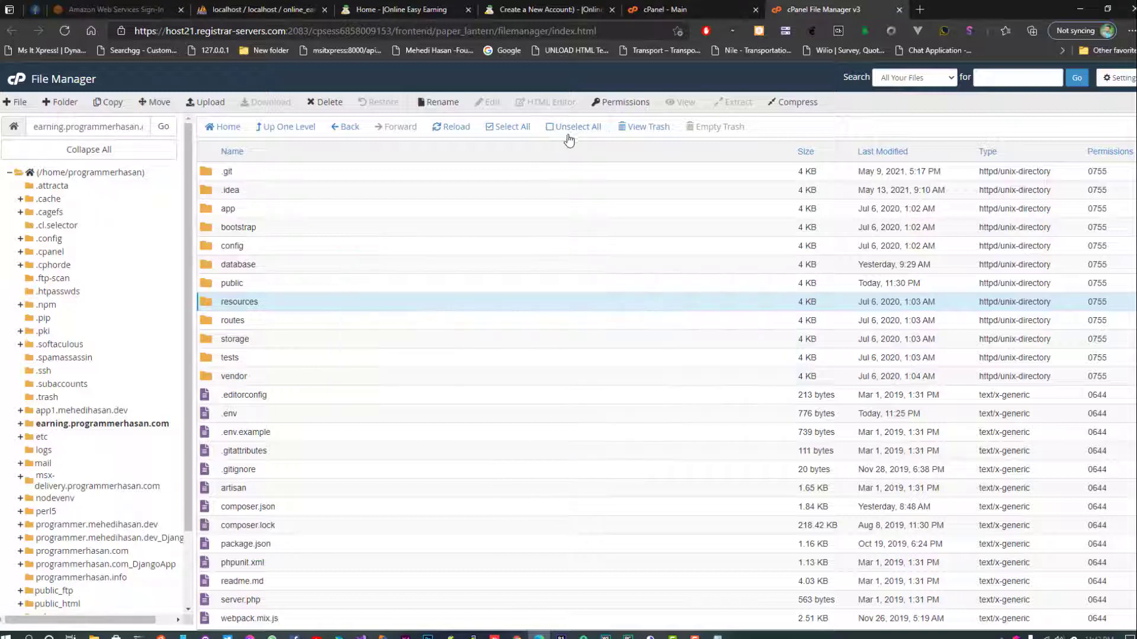
left_click(61, 101)
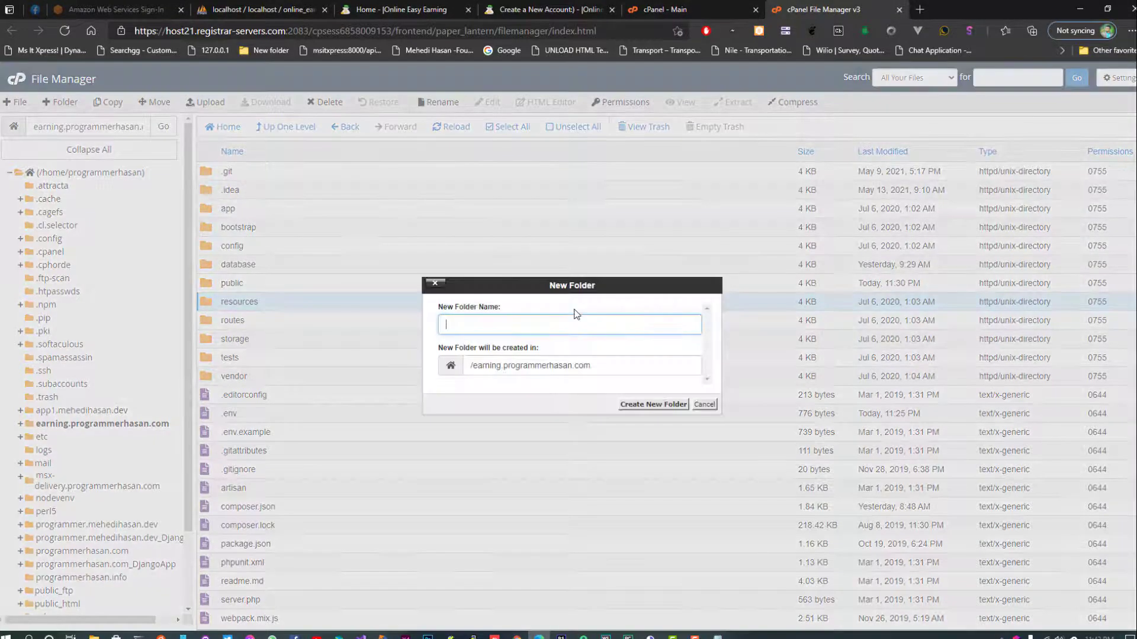
type("appMain")
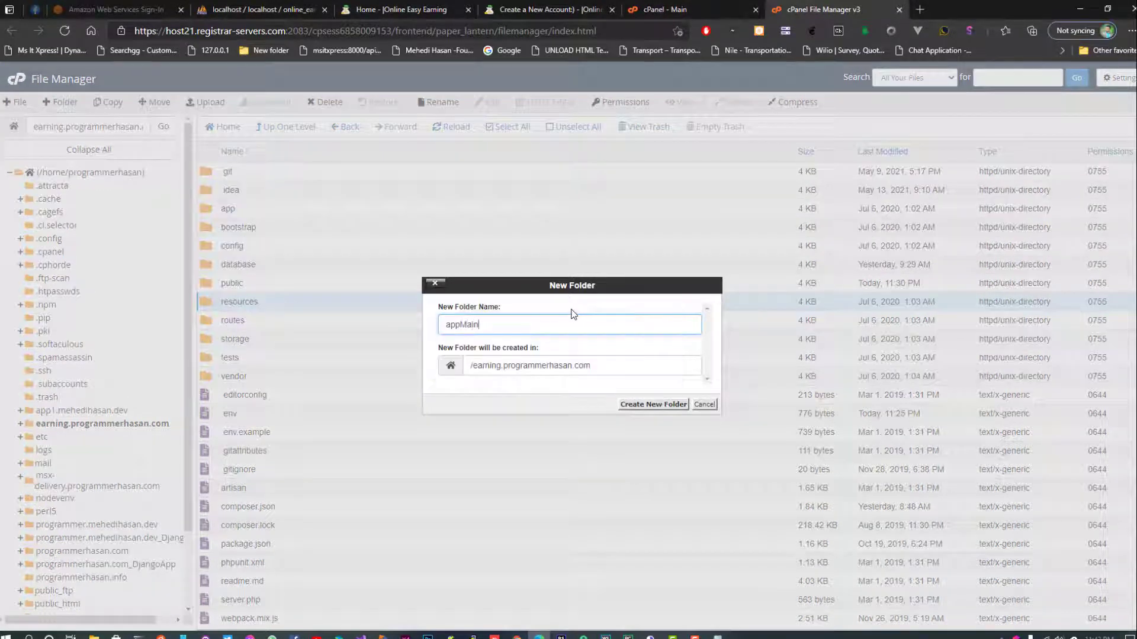
left_click(648, 405)
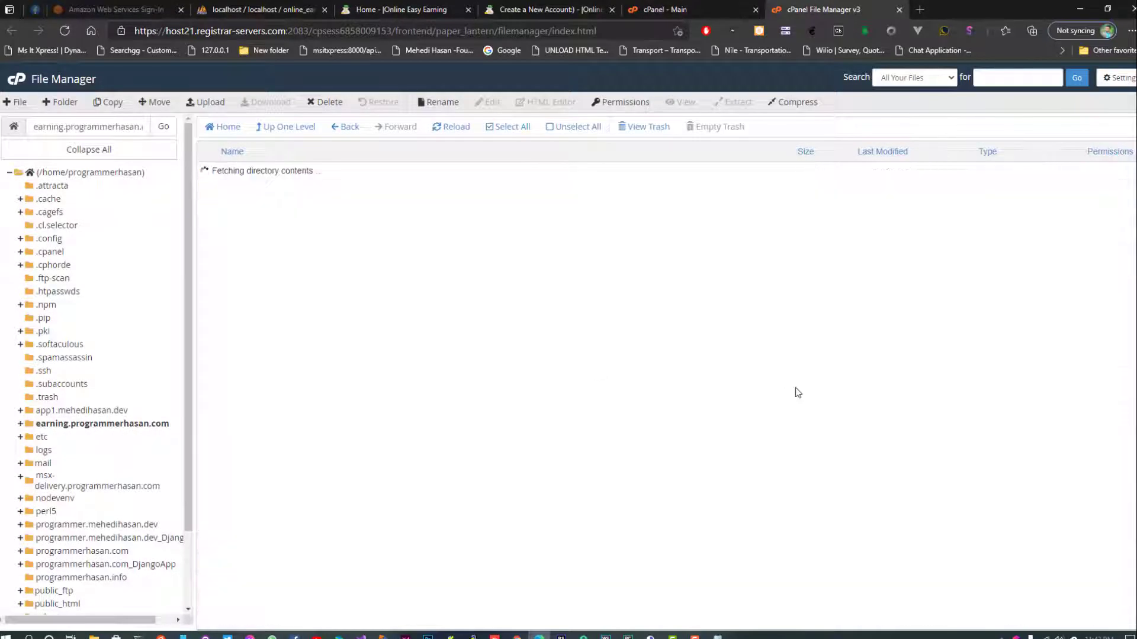
Move everything in the project folder except appMain and public to /earning.programmerhasan.com/appMain.
left_click(500, 128)
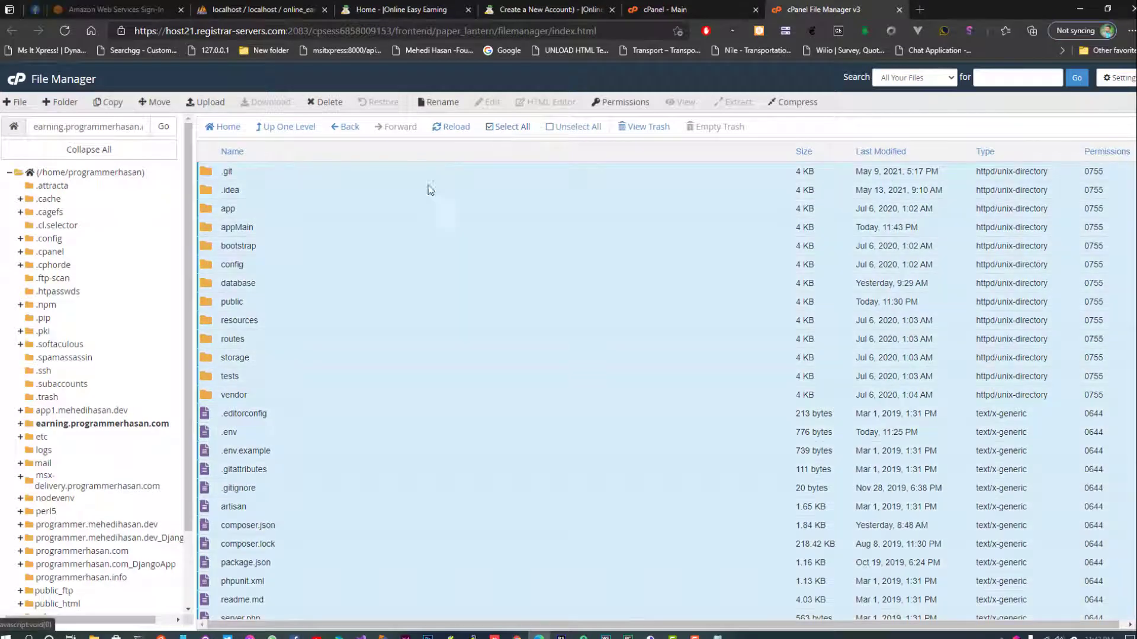
left_click(287, 230, "ctrl")
left_click(266, 305, "ctrl")
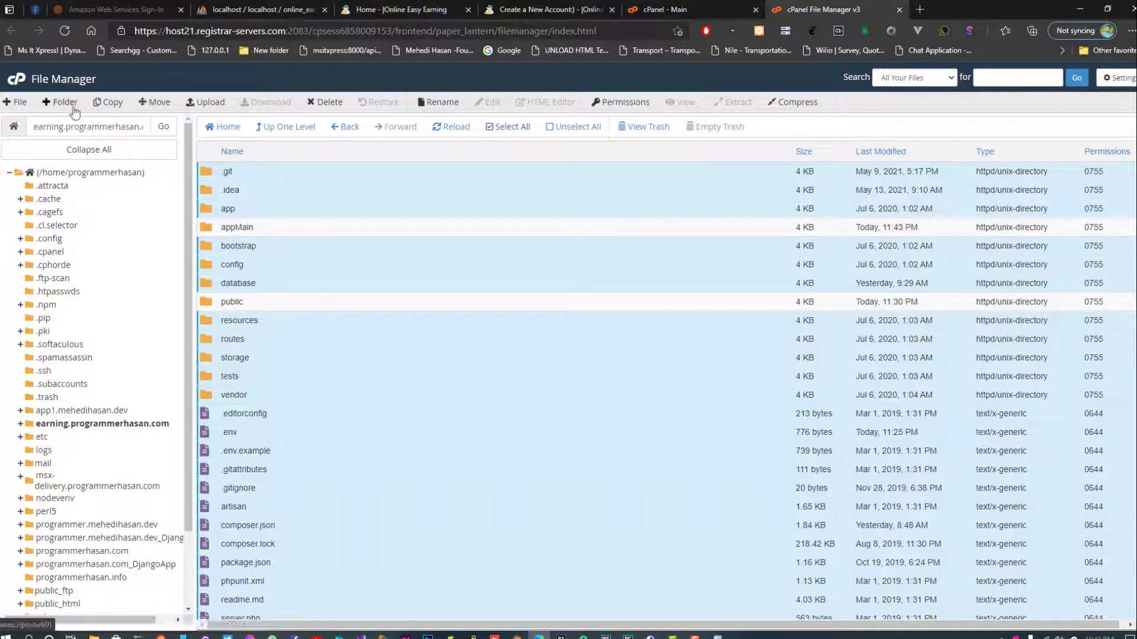
left_click(155, 102)
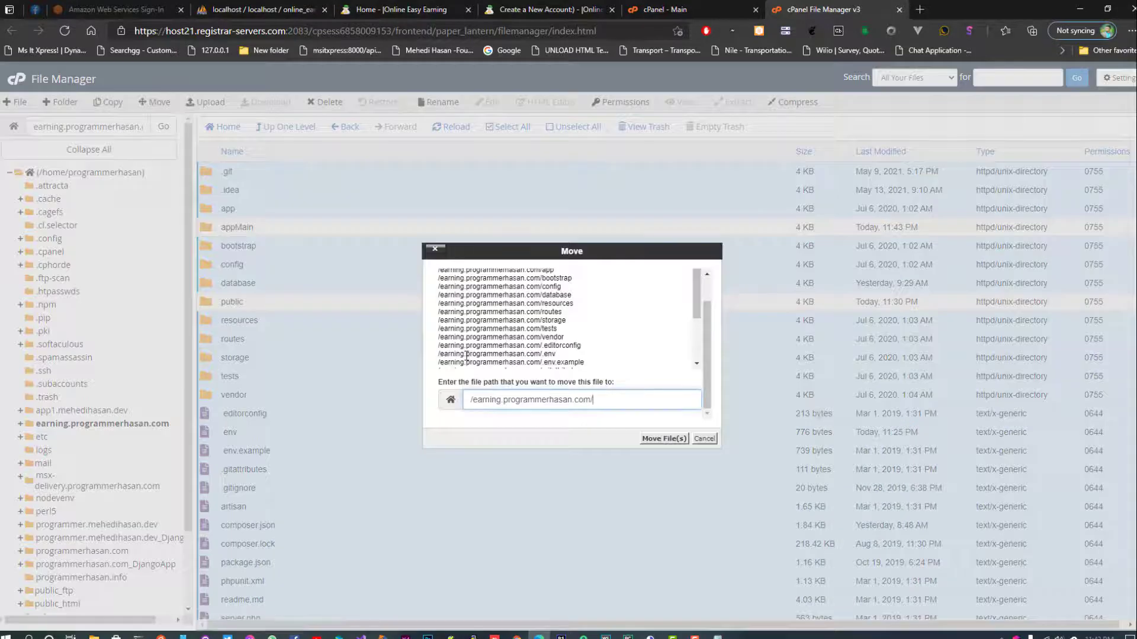
type("/appMain")
left_click(663, 438)
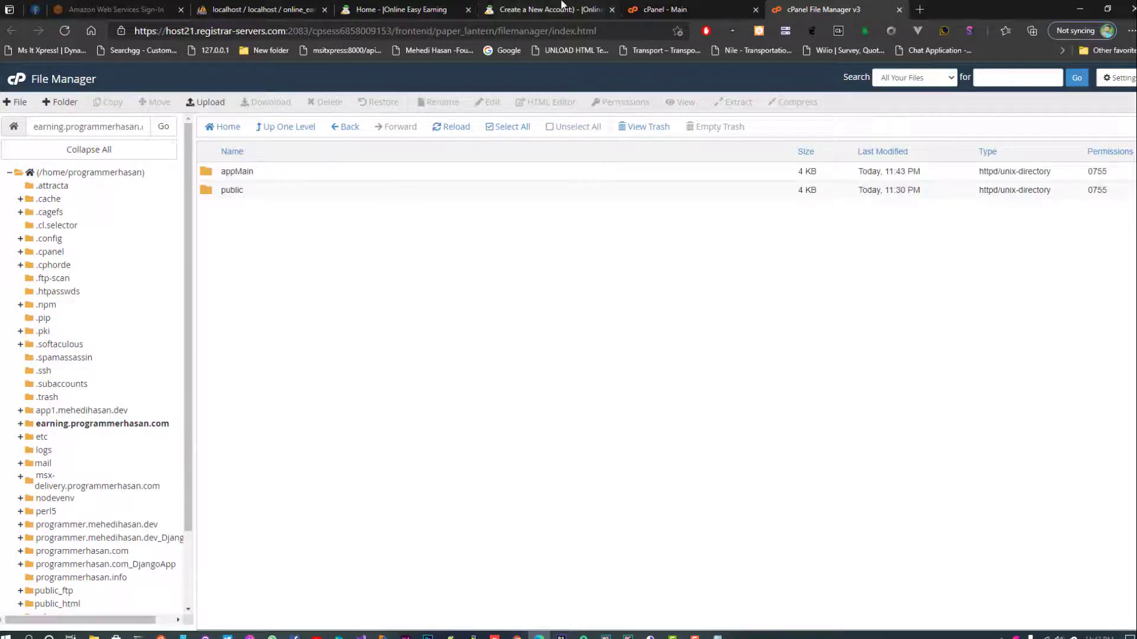
Reload the earning subdomain's register page to check how the site responds after the move.
key("ctrl+shift+Tab")
key("ctrl+shift+Tab")
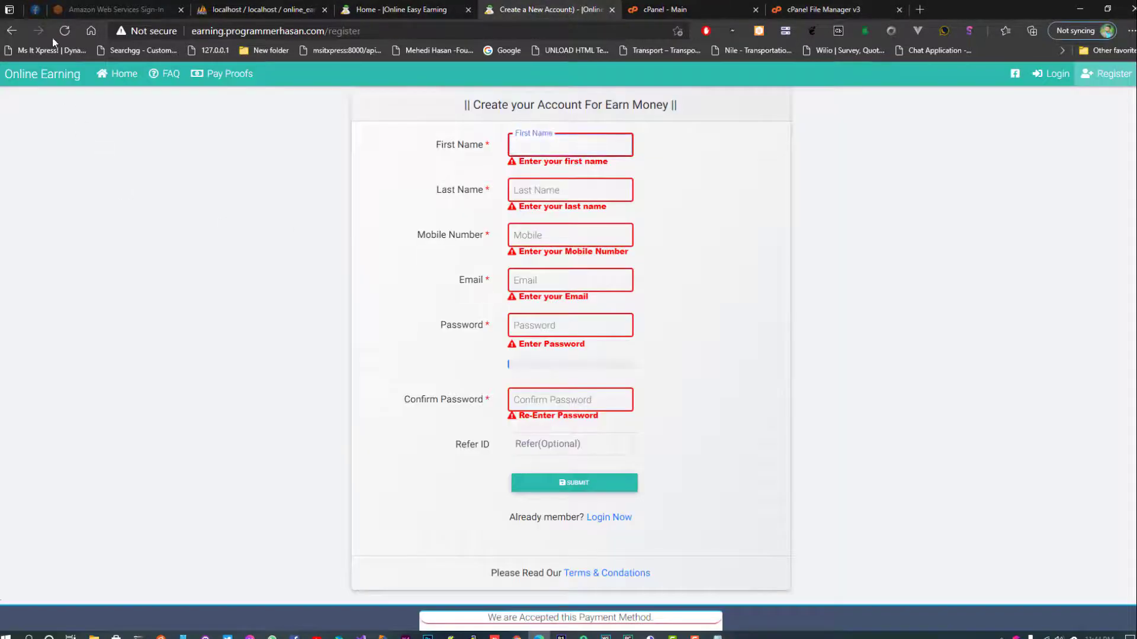
left_click(65, 31)
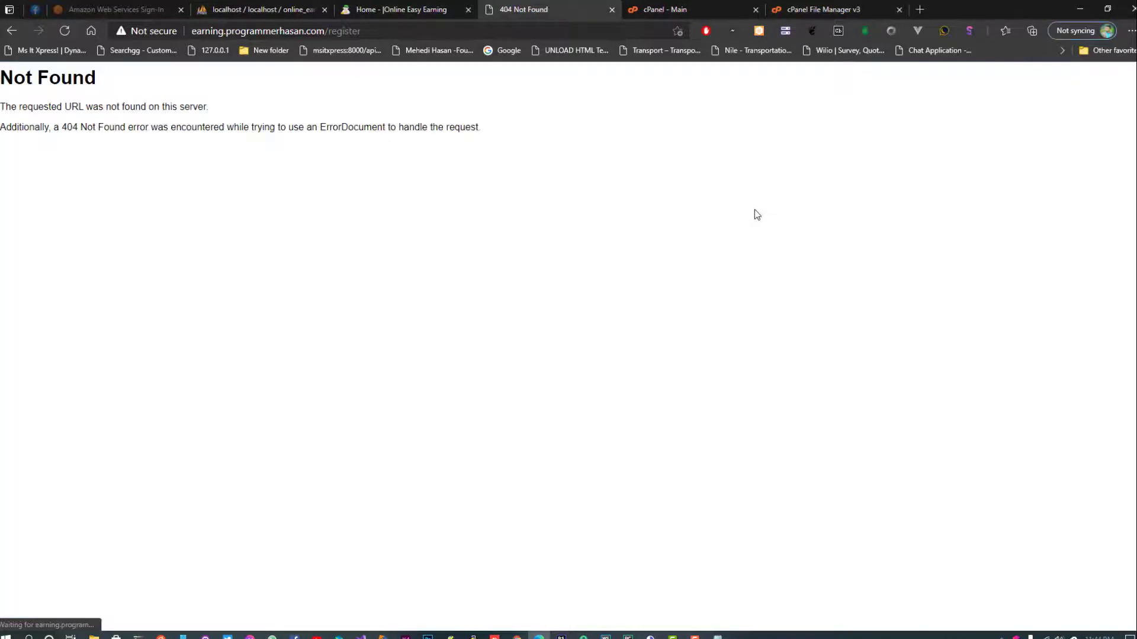
Move all files and folders from the public folder to the project root /earning.programmerhasan.com/.
left_click(844, 6)
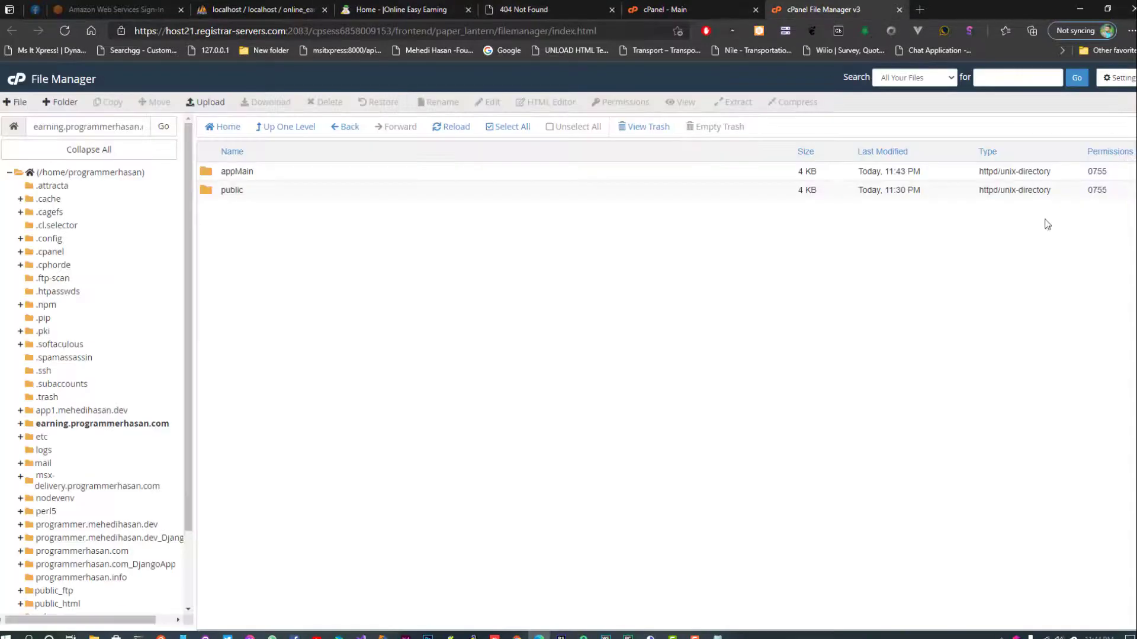
double_click(289, 190)
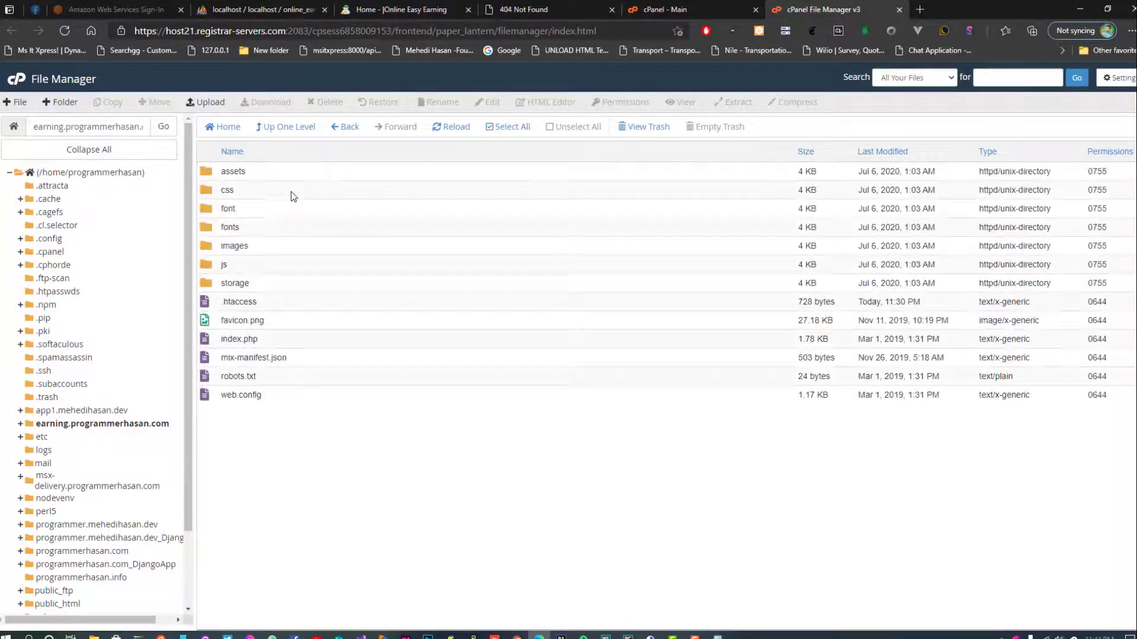
left_click(507, 133)
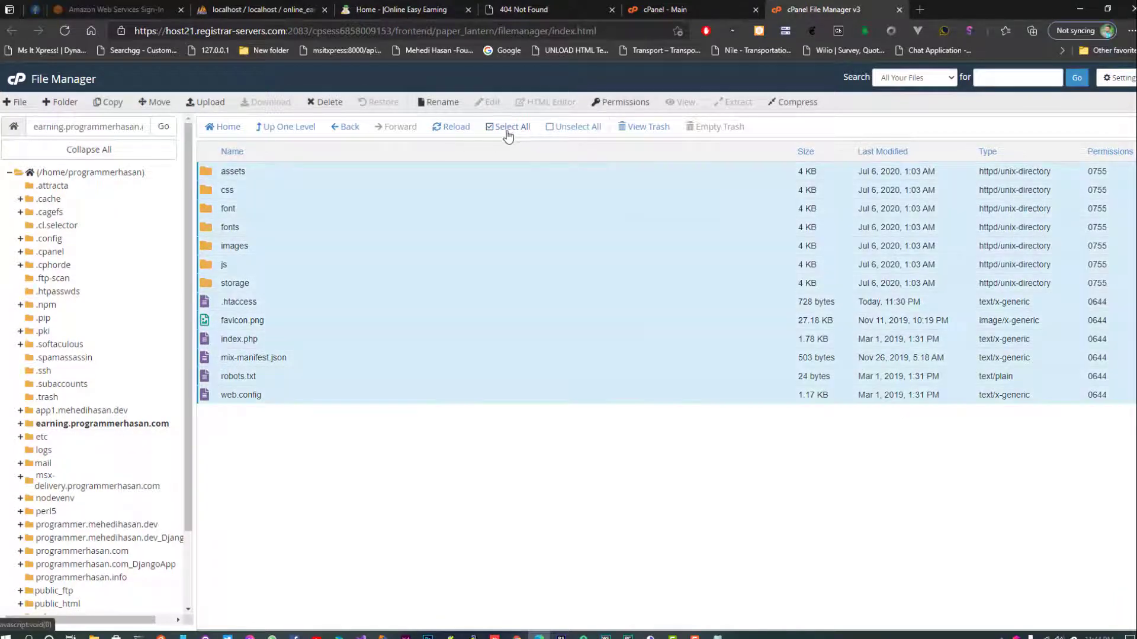
left_click(155, 102)
double_click(605, 401)
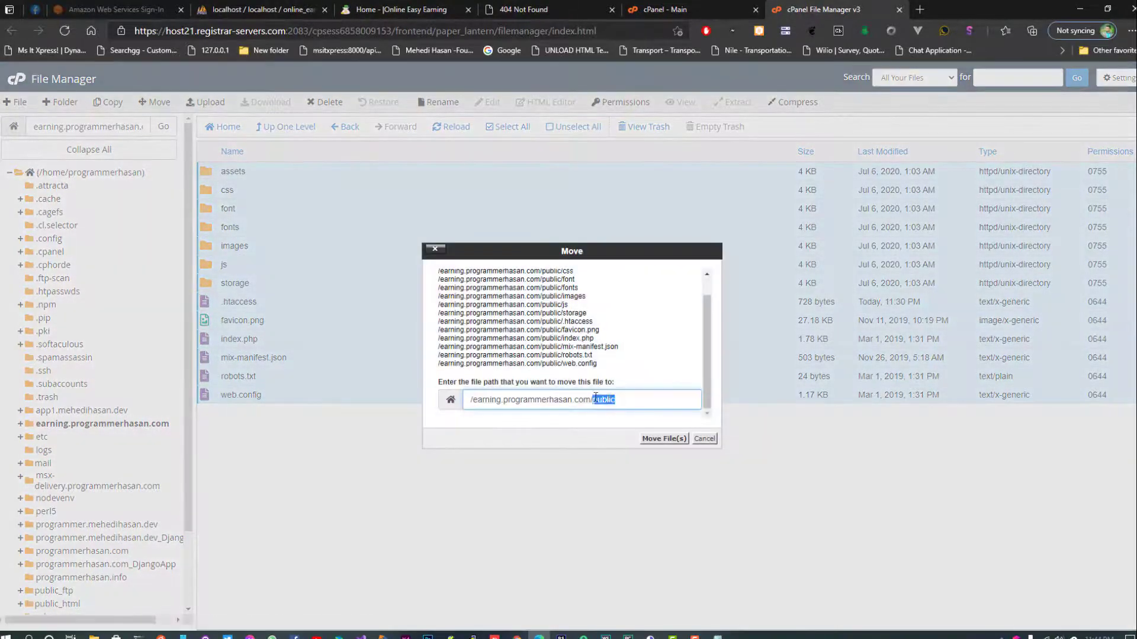
key("BackSpace")
left_click(664, 438)
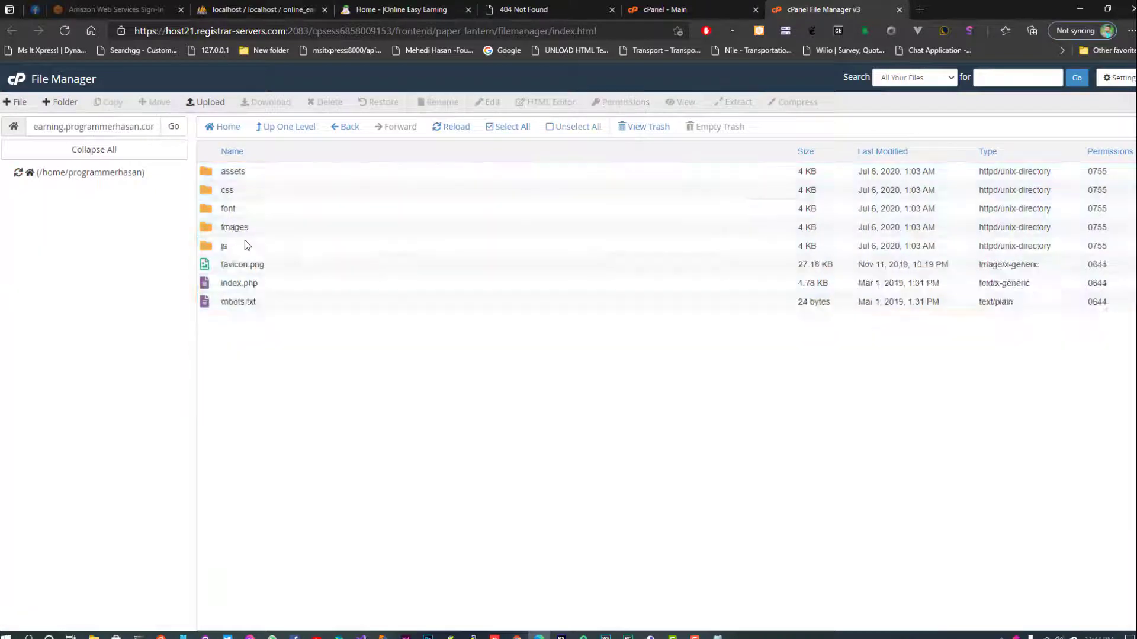
Delete the emptied public folder from the earning.programmerhasan.com project root.
left_click(287, 126)
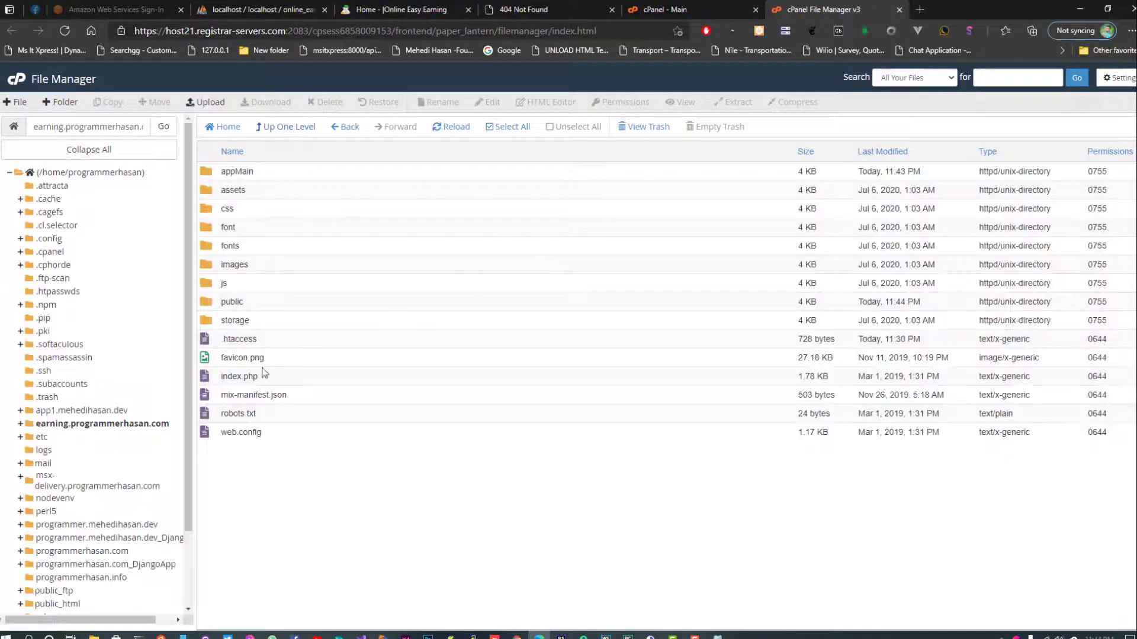
left_click(294, 307)
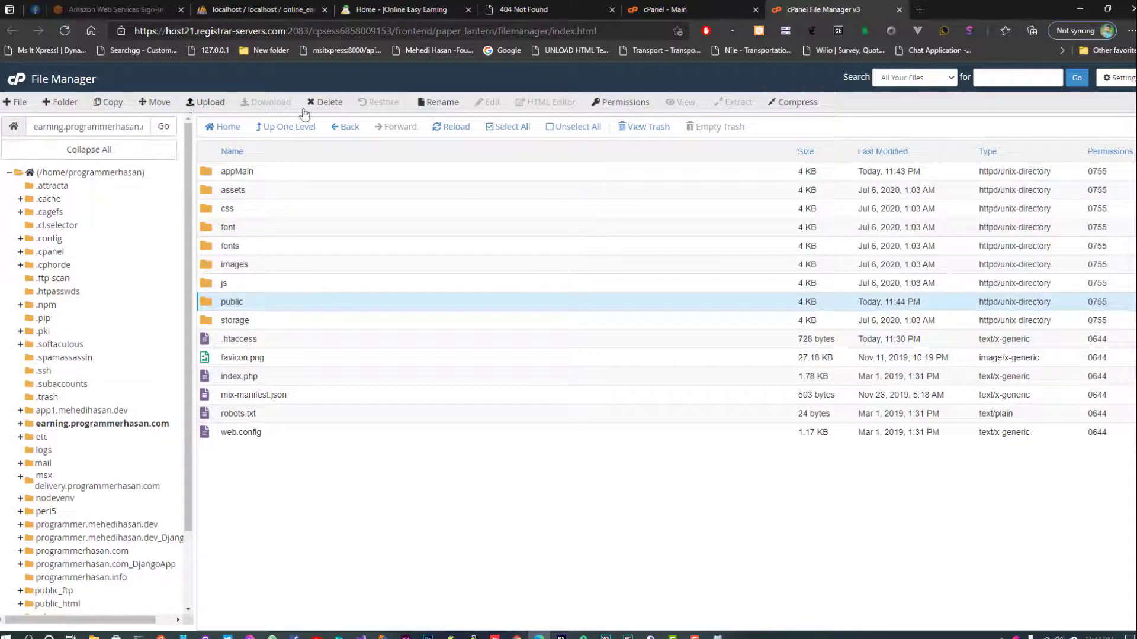
left_click(324, 102)
left_click(671, 385)
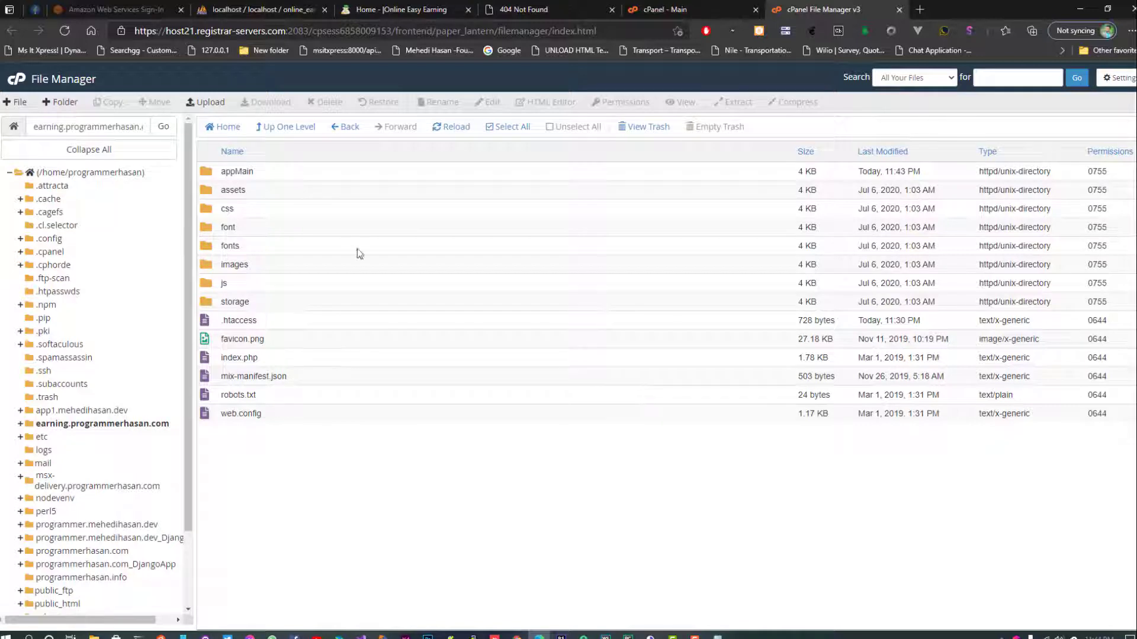
Reload the earning subdomain's register page to check its response without the public folder, and return to the file manager.
left_click(501, 7)
left_click(69, 32)
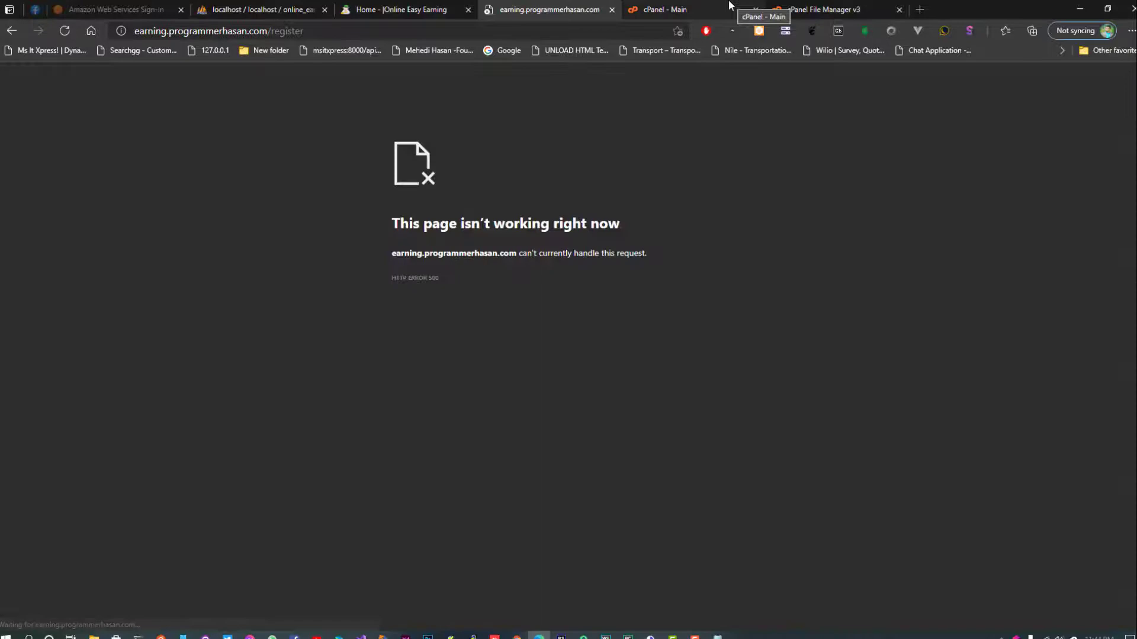
left_click(729, 7)
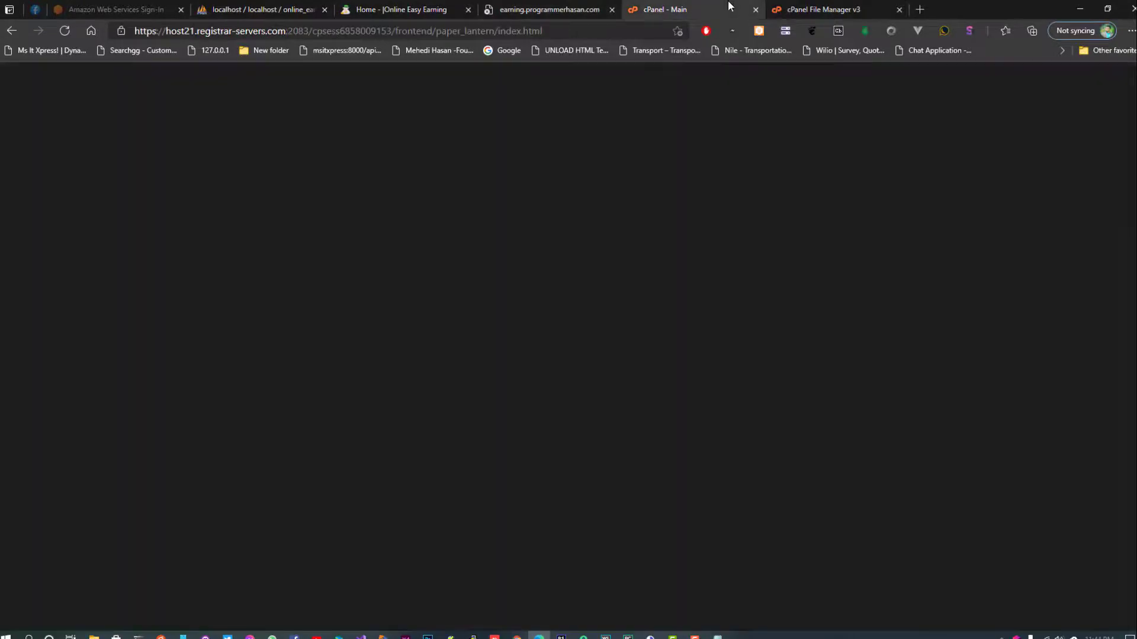
left_click(841, 9)
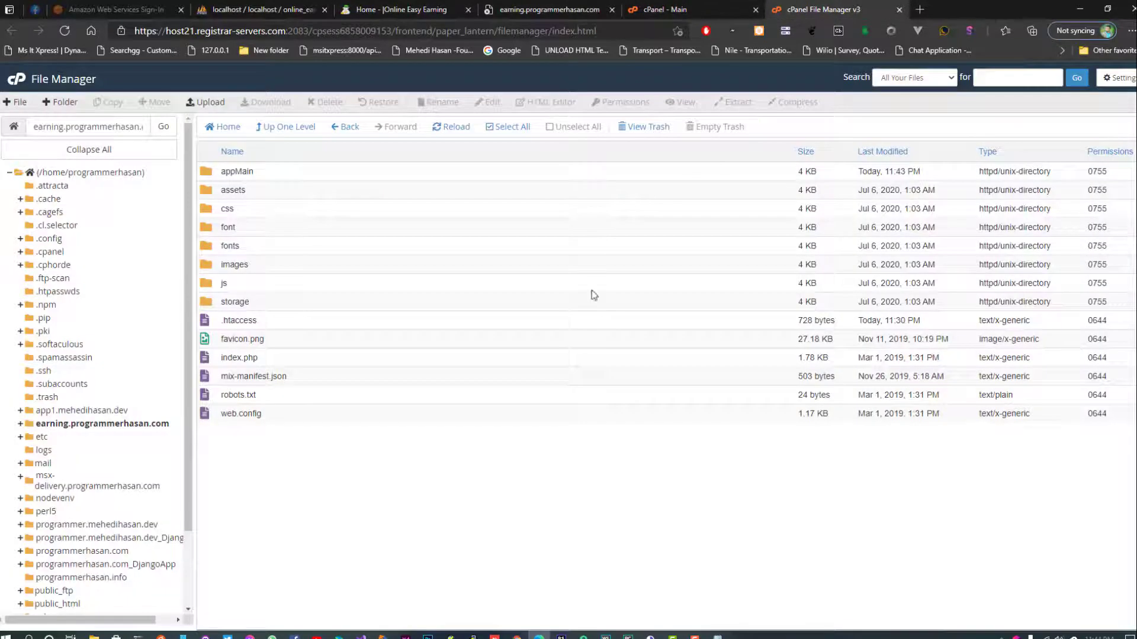
Open the project root's index.php in the code editor and locate the vendor/autoload.php and bootstrap/app.php require lines.
left_click(290, 362)
right_click(290, 360)
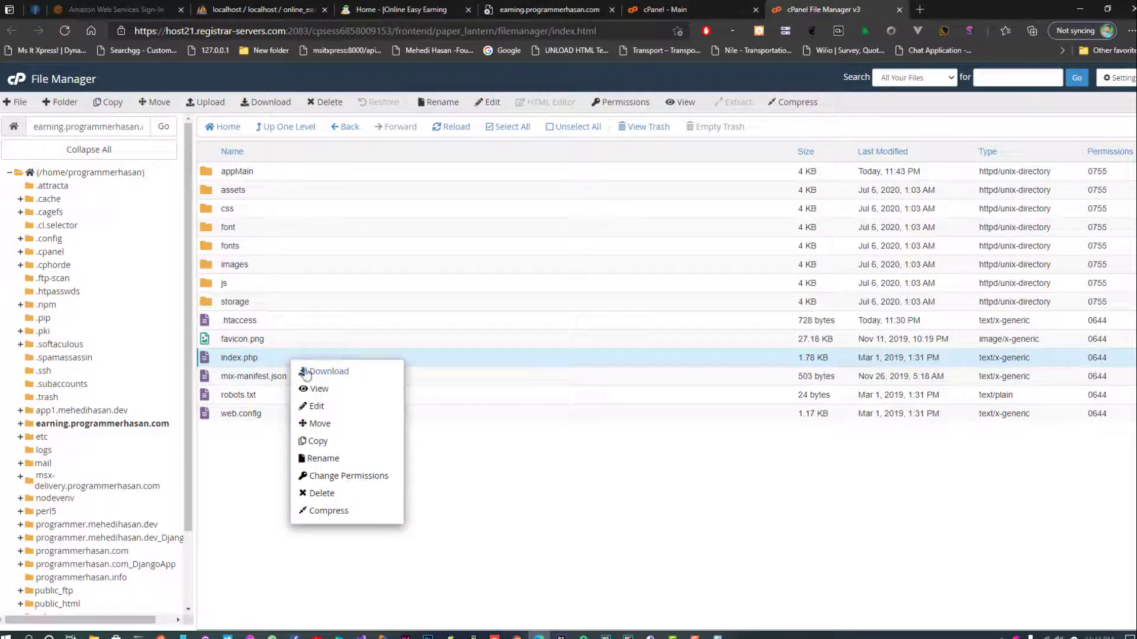
left_click(316, 406)
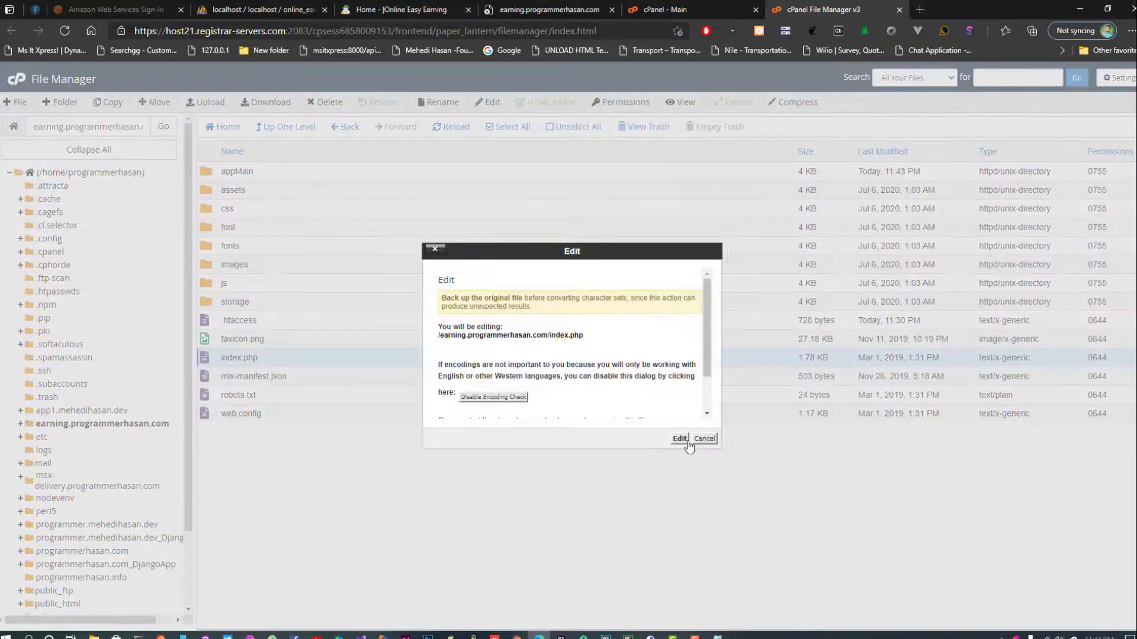
left_click(679, 439)
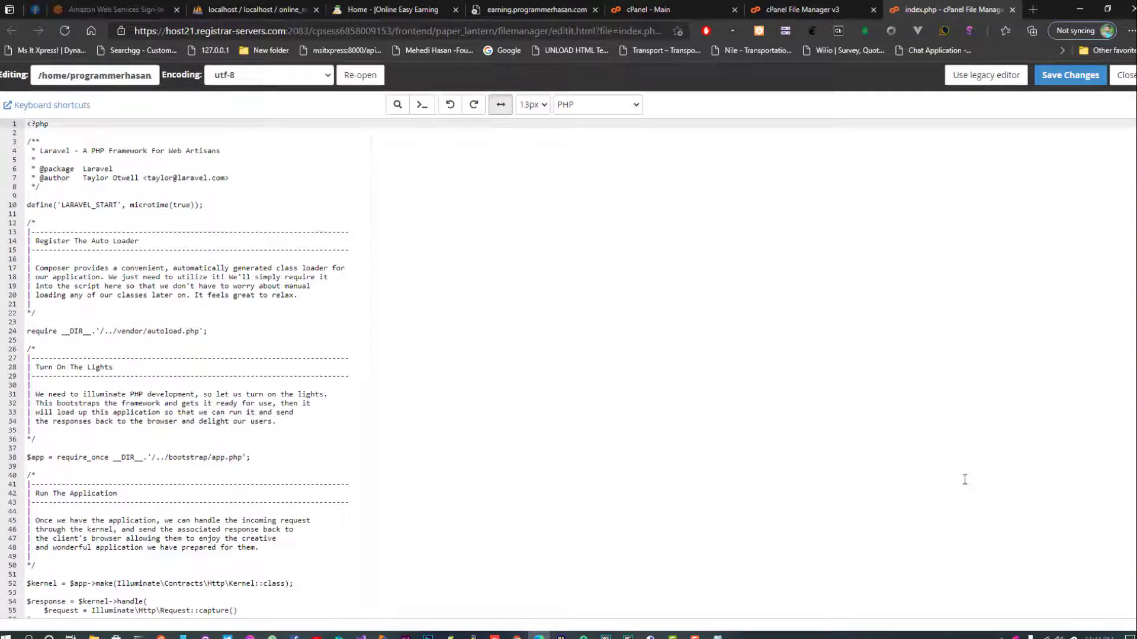
scroll(187, 367, "down", 2)
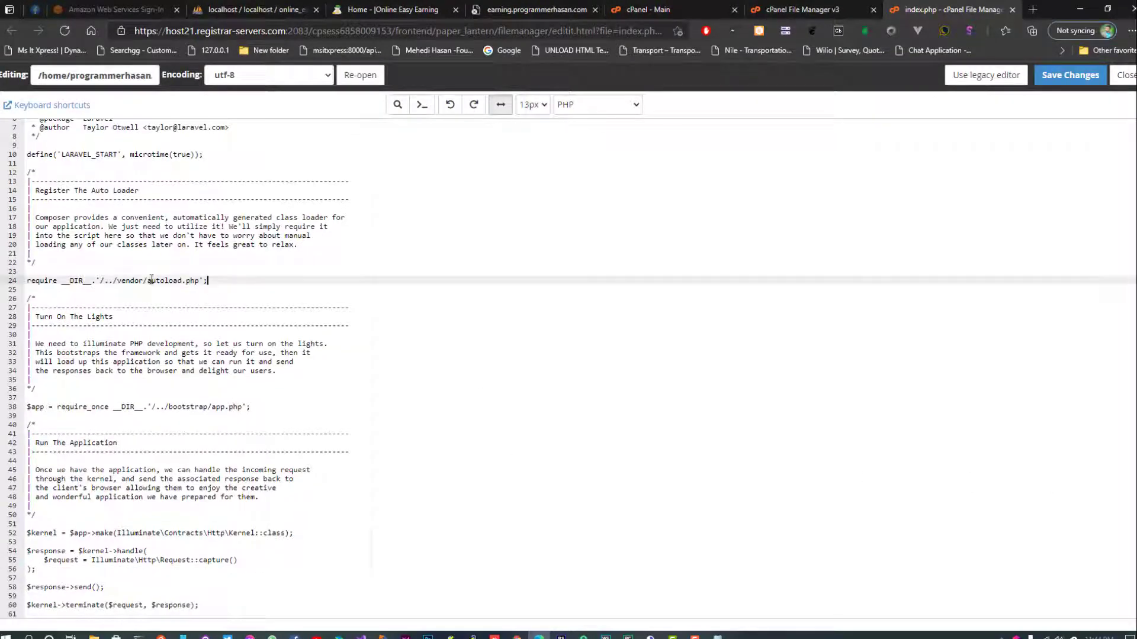
left_click_drag(229, 280, 27, 281)
left_click_drag(279, 407, 49, 407)
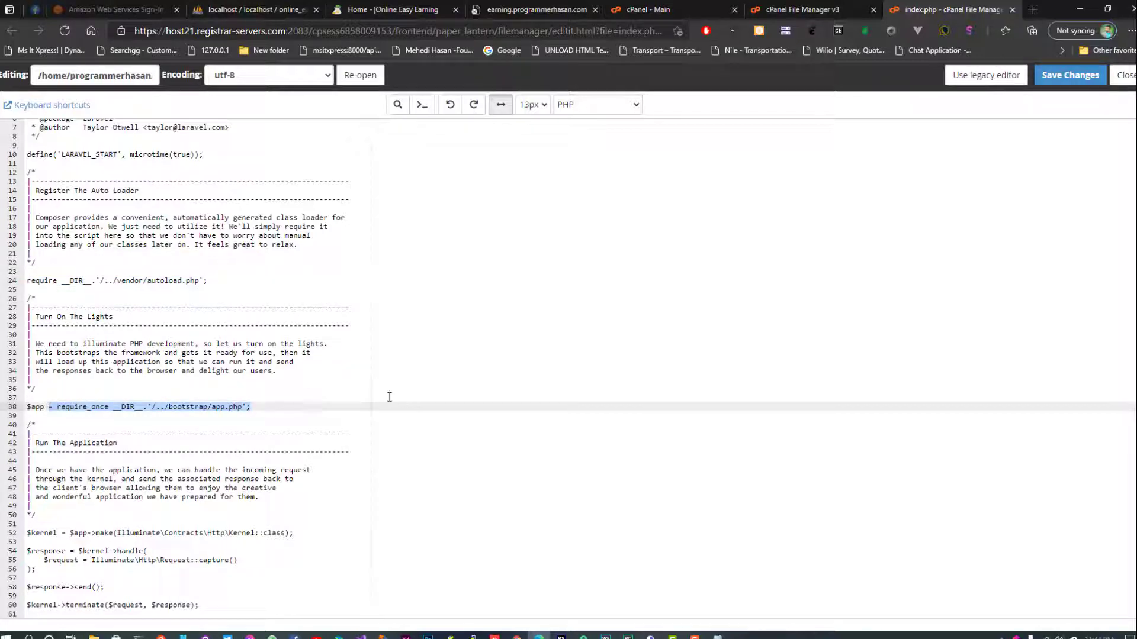
left_click(300, 400)
Copy the appMain folder's name and substitute it for the parent-directory dots in index.php, making the bootstrap path '/appMain/bootstrap/app.php'.
left_click(801, 10)
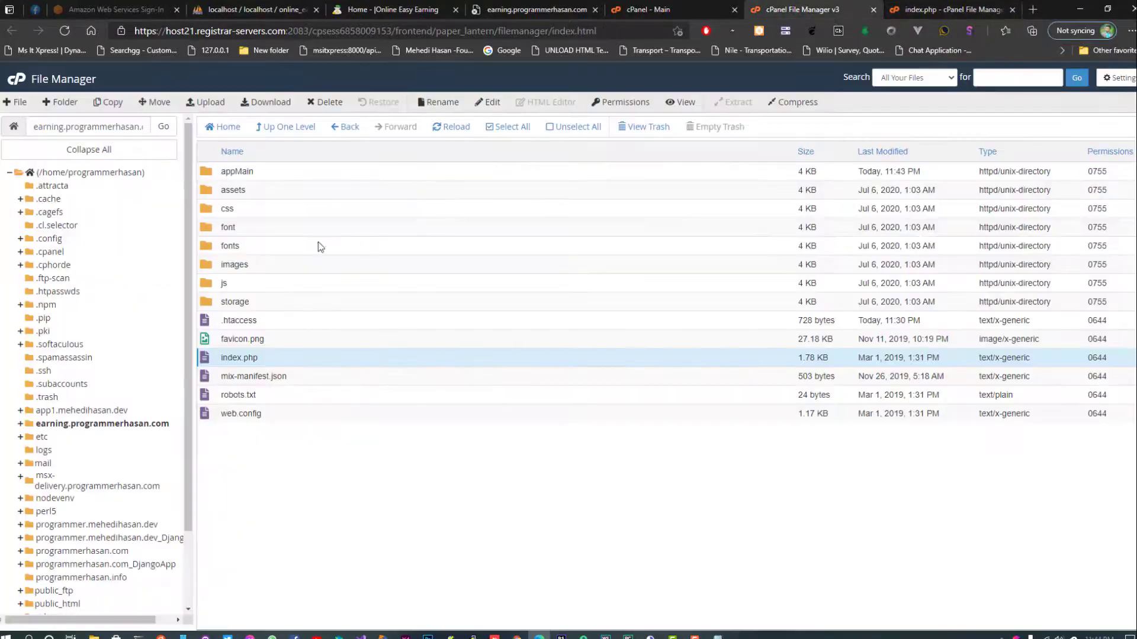
double_click(248, 173)
double_click(248, 173)
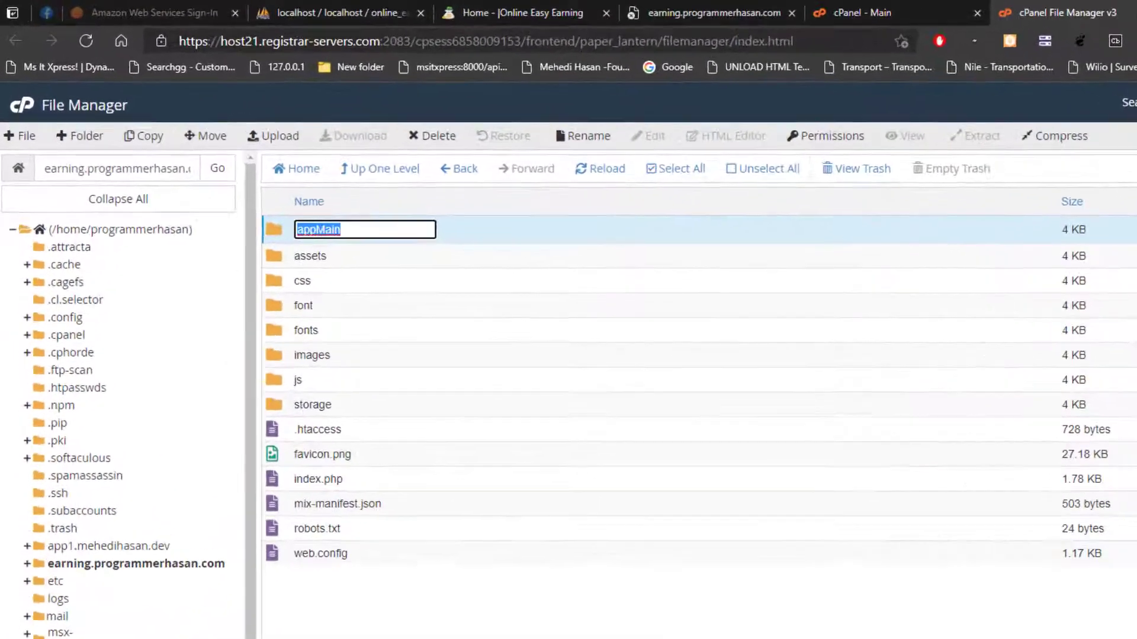
key("ctrl+Tab")
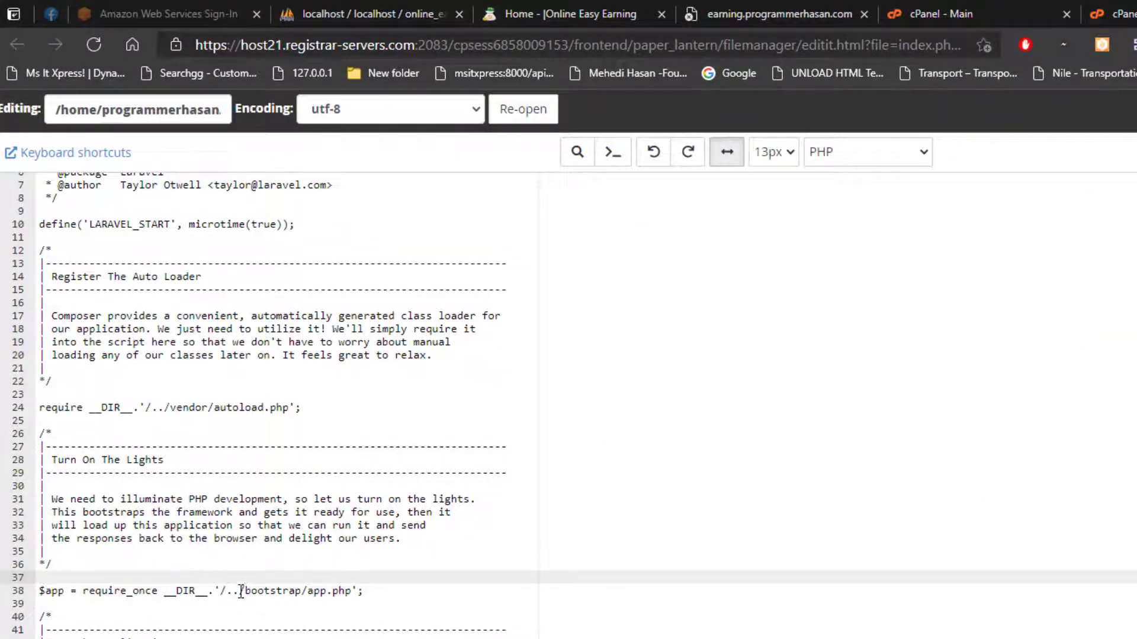
left_click_drag(238, 590, 226, 590)
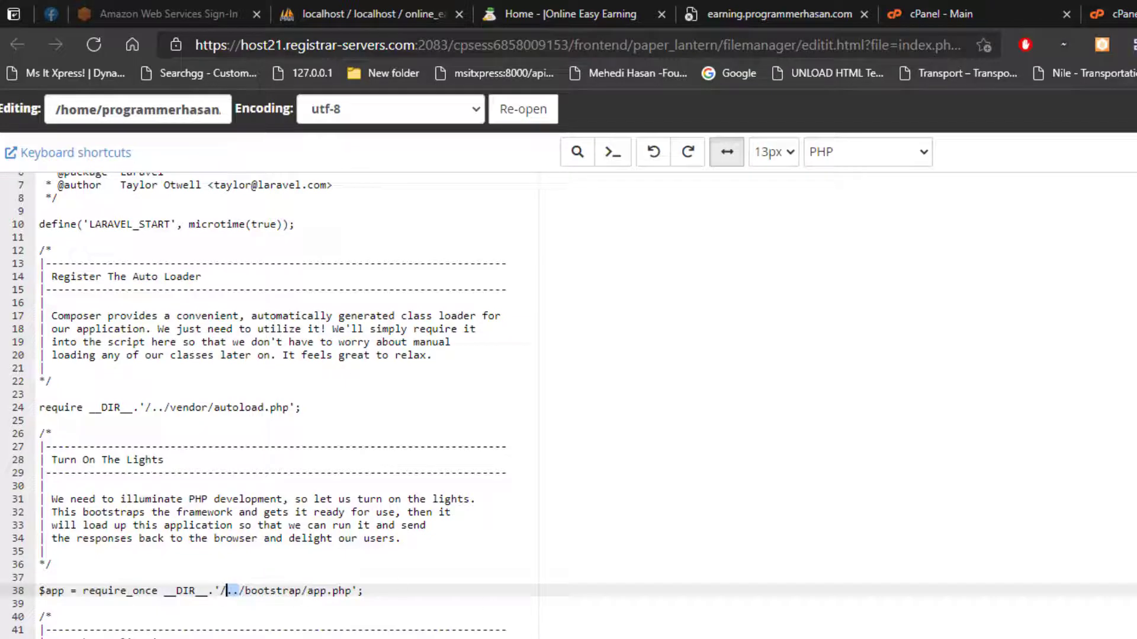
key("ctrl+shift+Tab")
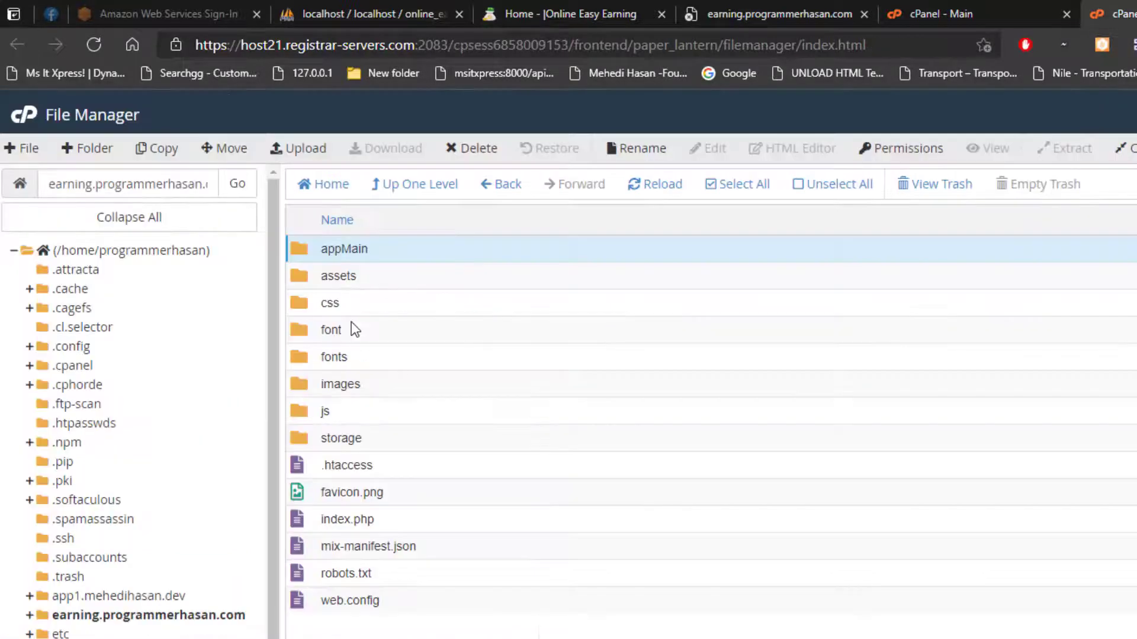
double_click(359, 249)
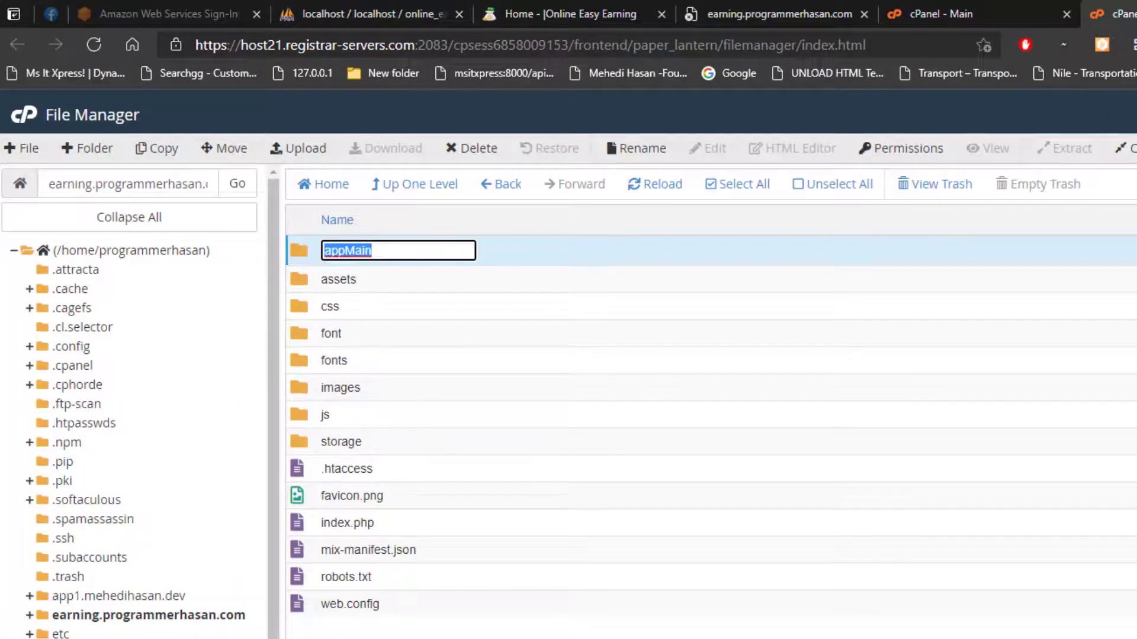
key("ctrl+c")
key("ctrl+Tab")
key("ctrl+v")
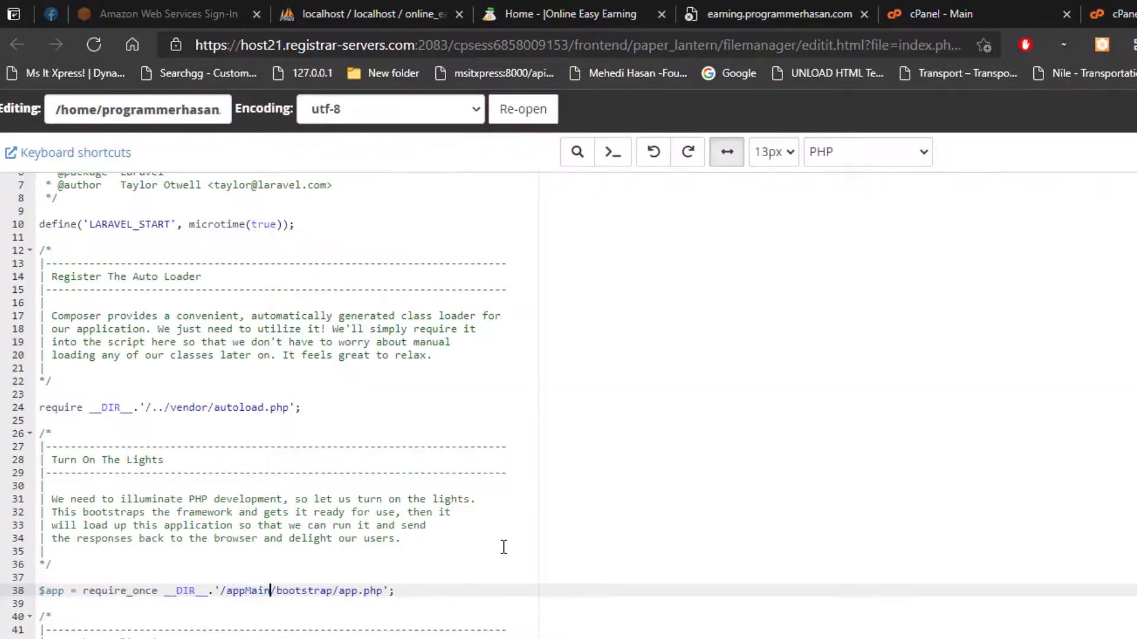
Change the autoload path in index.php to '/appMain/vendor/autoload.php' and save the file.
double_click(155, 409)
key("ctrl+v")
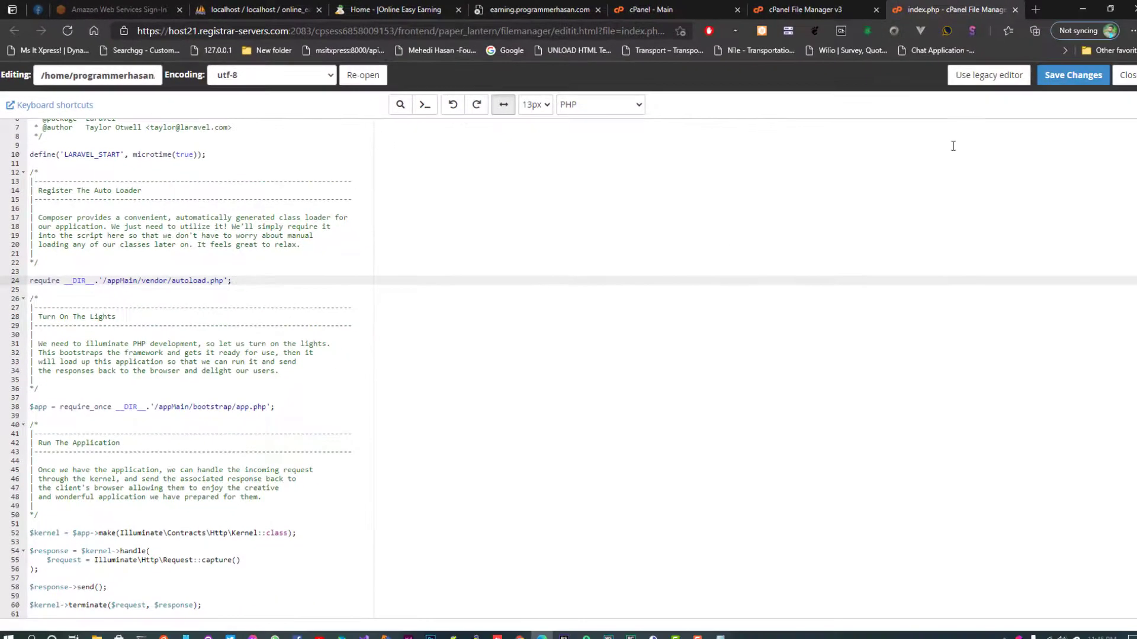
left_click(1073, 76)
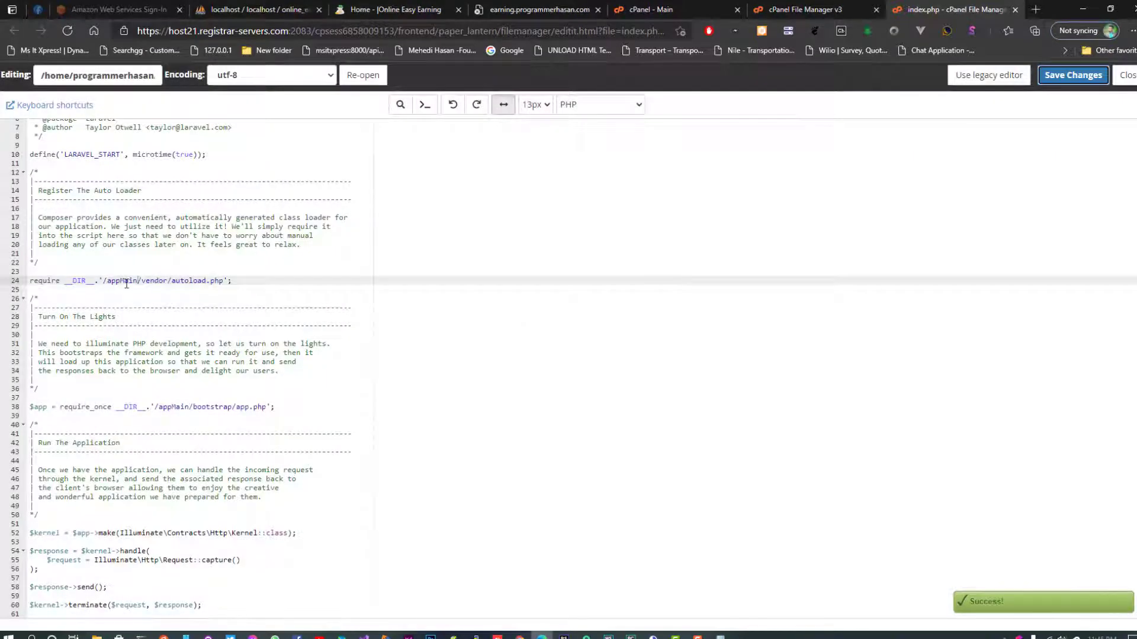
double_click(124, 281)
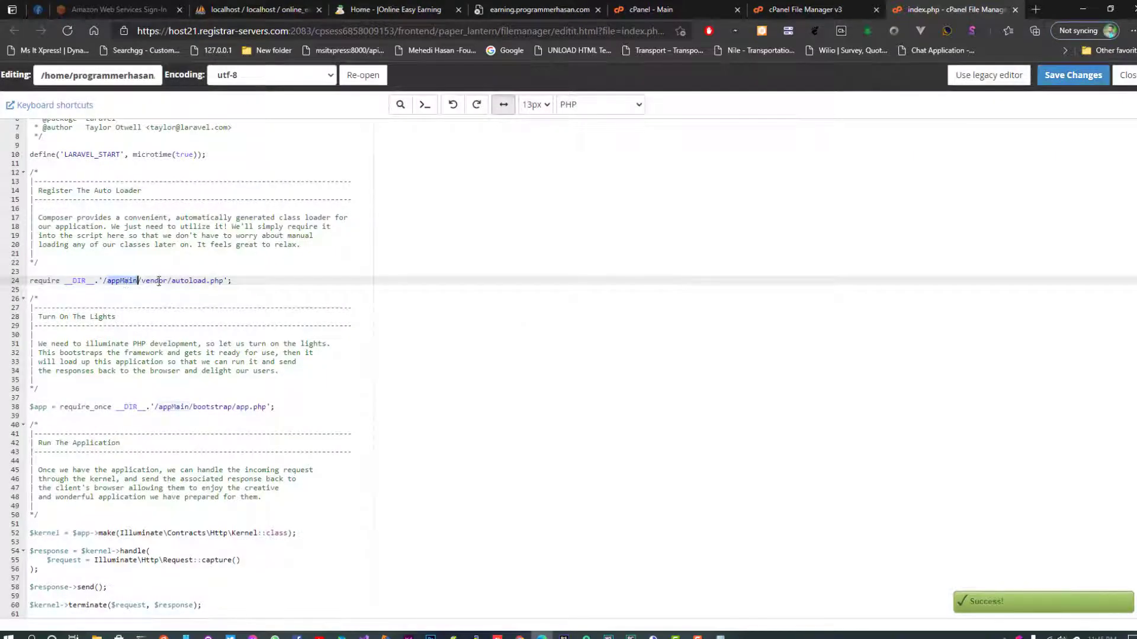
Reload the earning subdomain's register page and follow its Home link to test the site with the new paths.
left_click(551, 8)
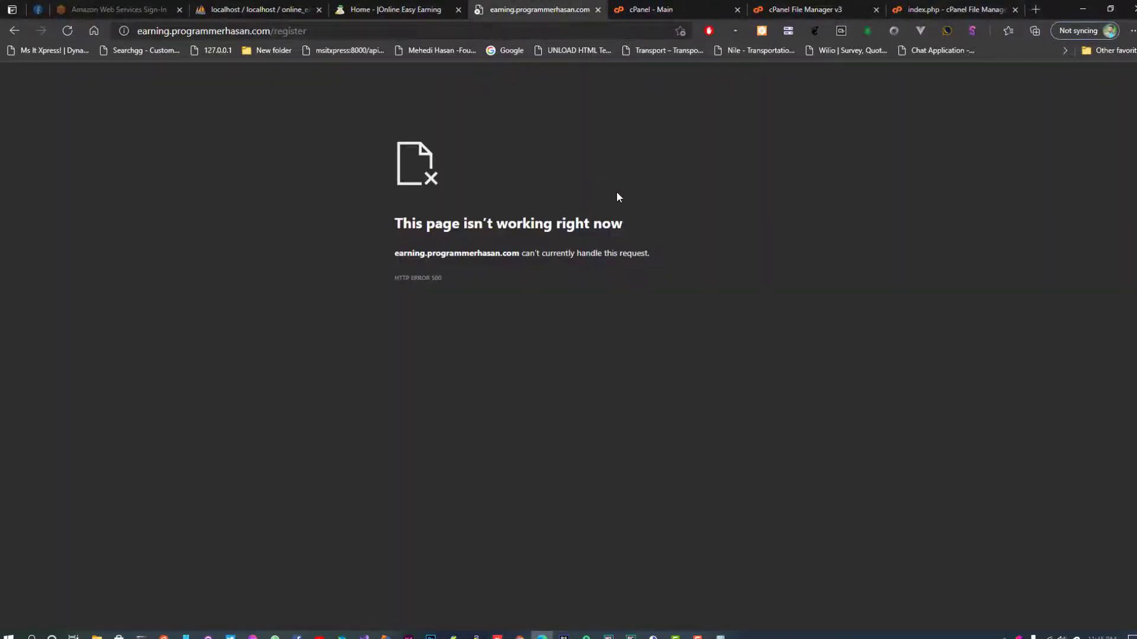
key("F5")
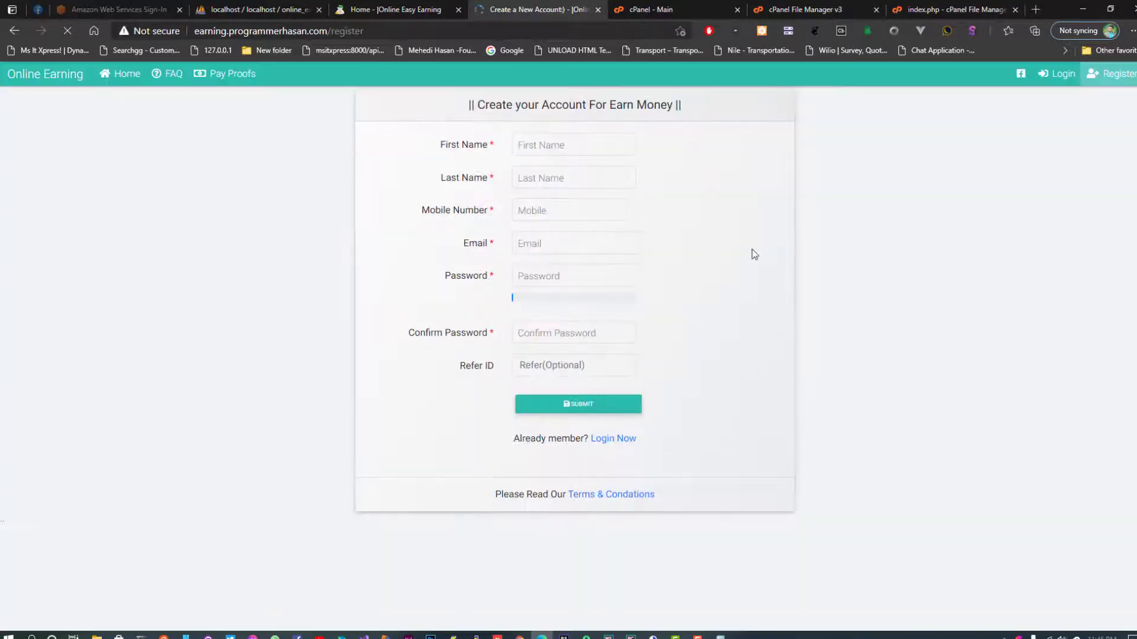
left_click(121, 74)
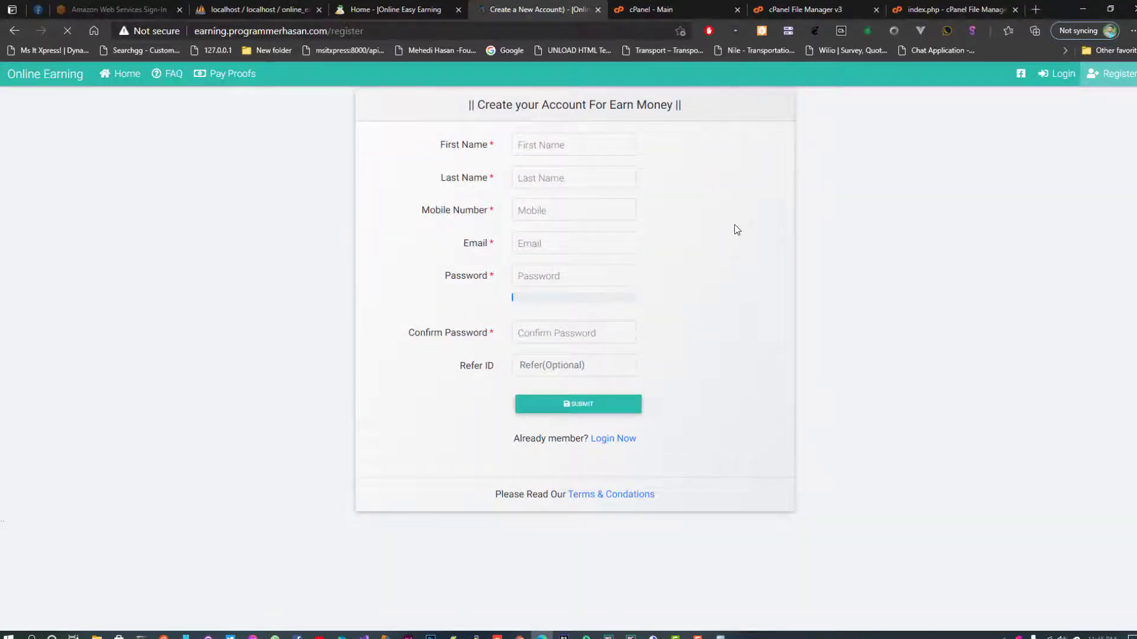